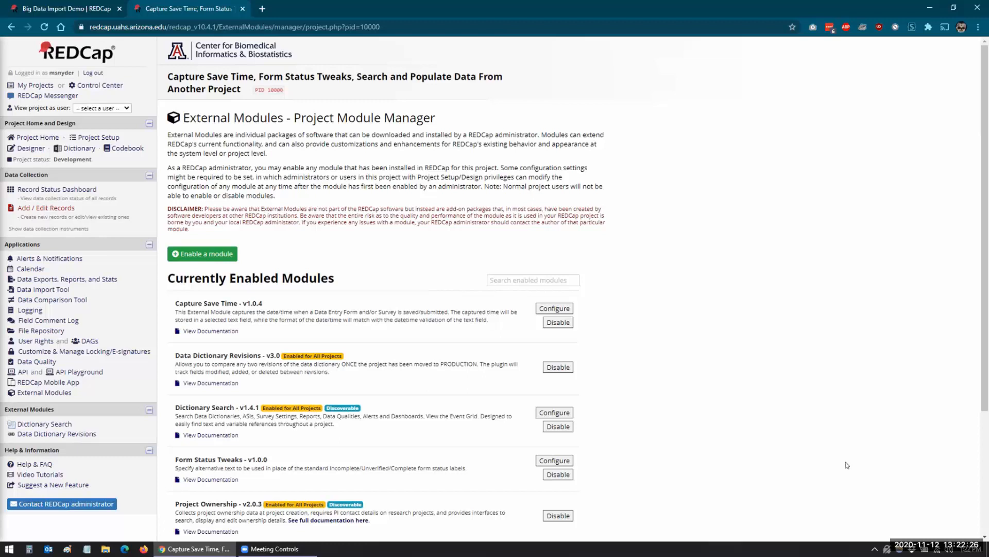
Scroll down the project's list of enabled external modules.
scroll(737, 392, "down", 3)
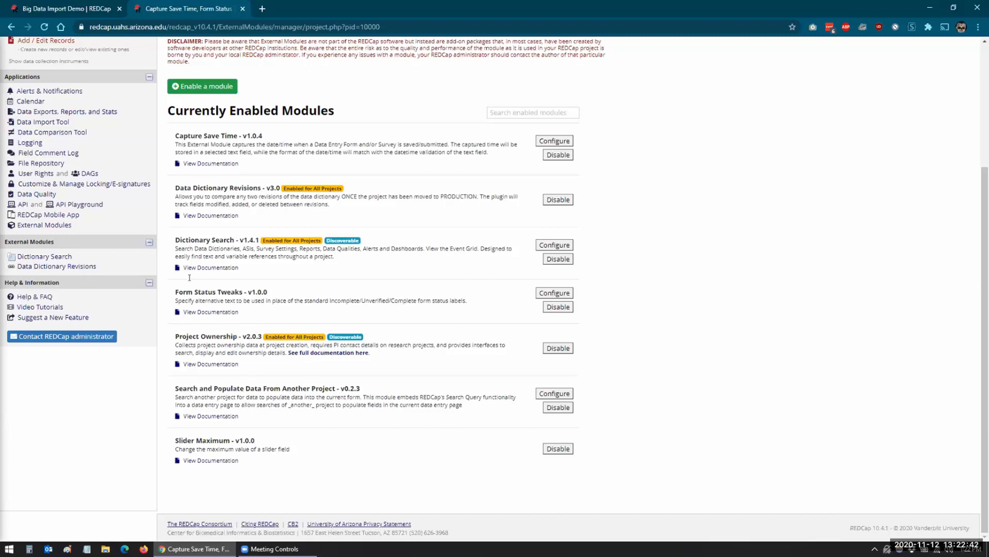
Review source record 4251's form in Big Data Import Demo, then return to the target project's modules.
left_click(47, 13)
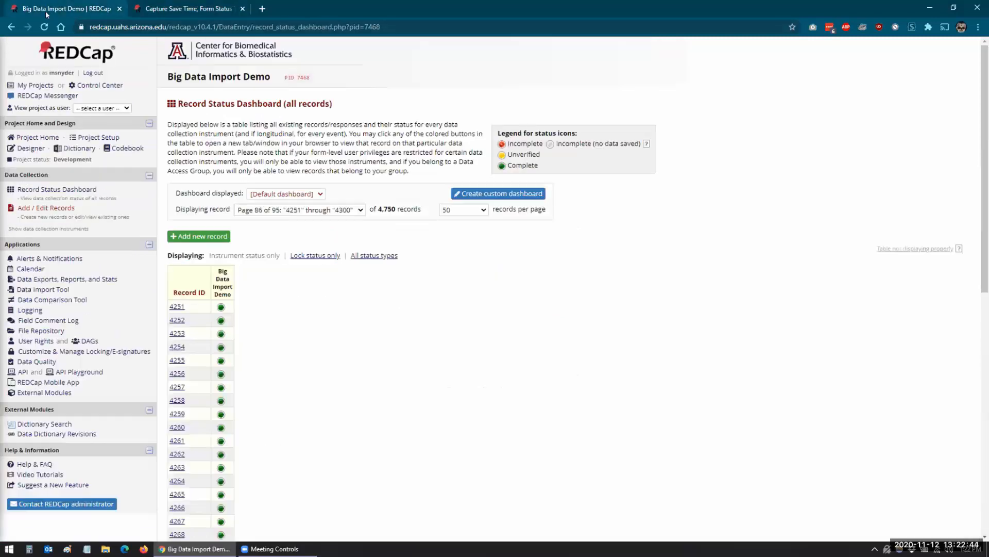
left_click(221, 307)
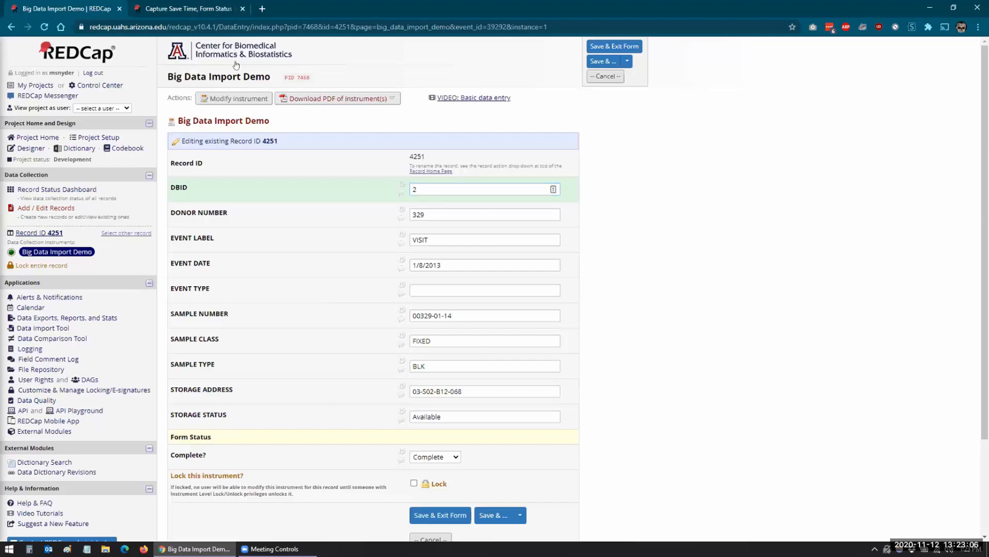
left_click(177, 10)
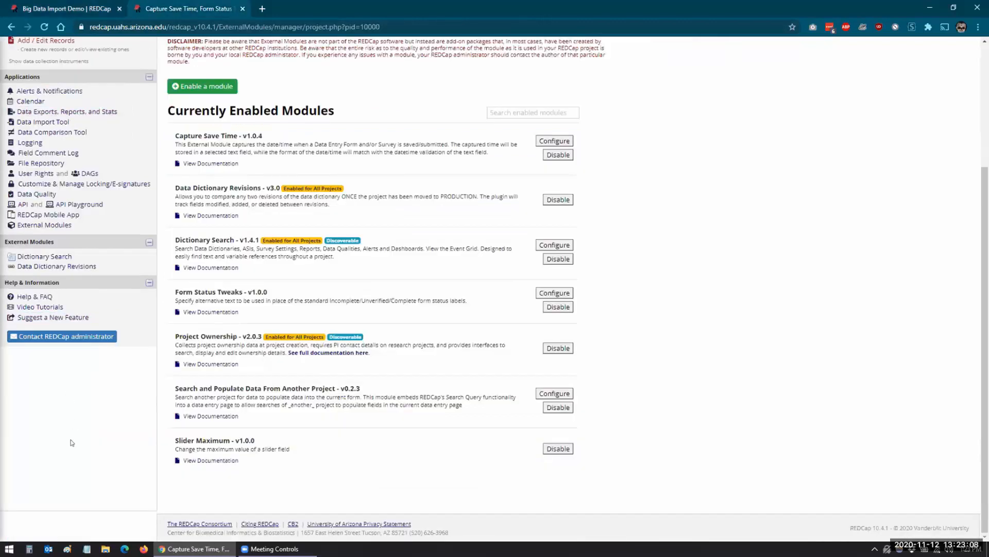
Configure Search and Populate with (7468) Big Data Import Demo as source and view its codebook.
left_click(555, 393)
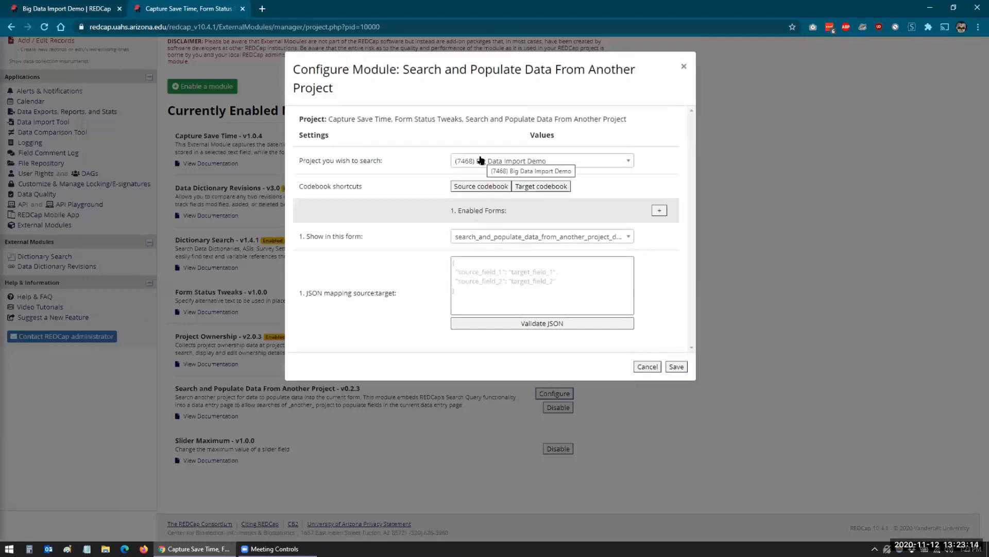
left_click(625, 161)
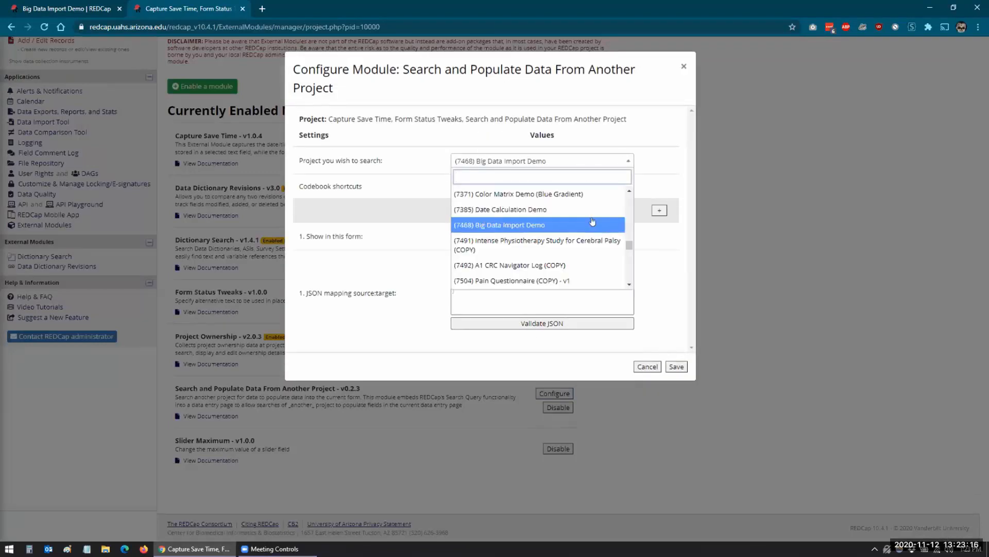
scroll(592, 221, "down", 3)
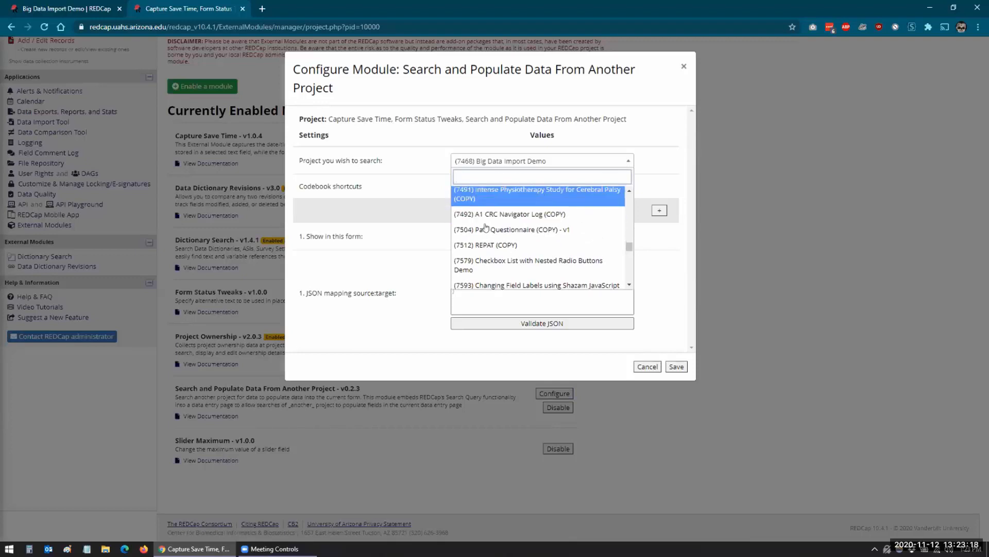
left_click(458, 163)
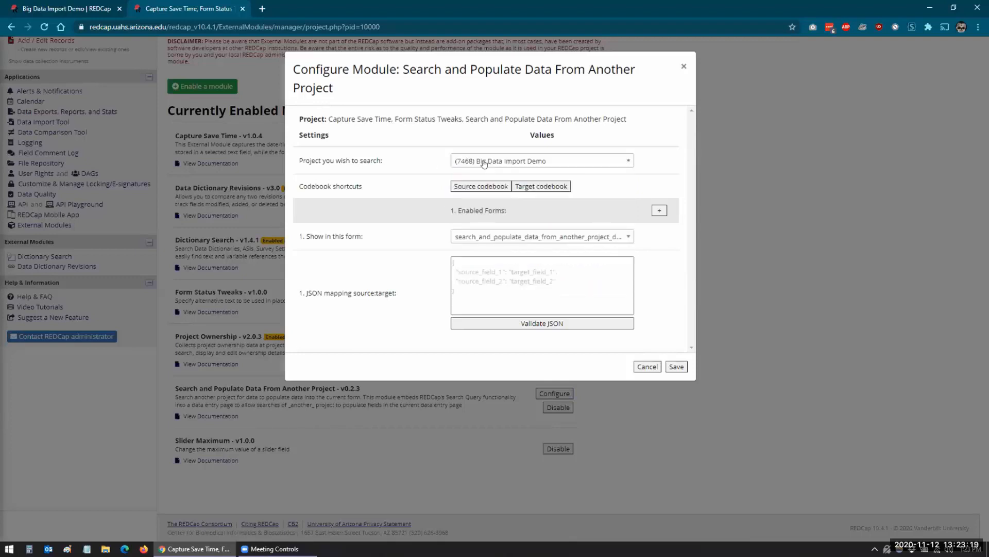
left_click(470, 186)
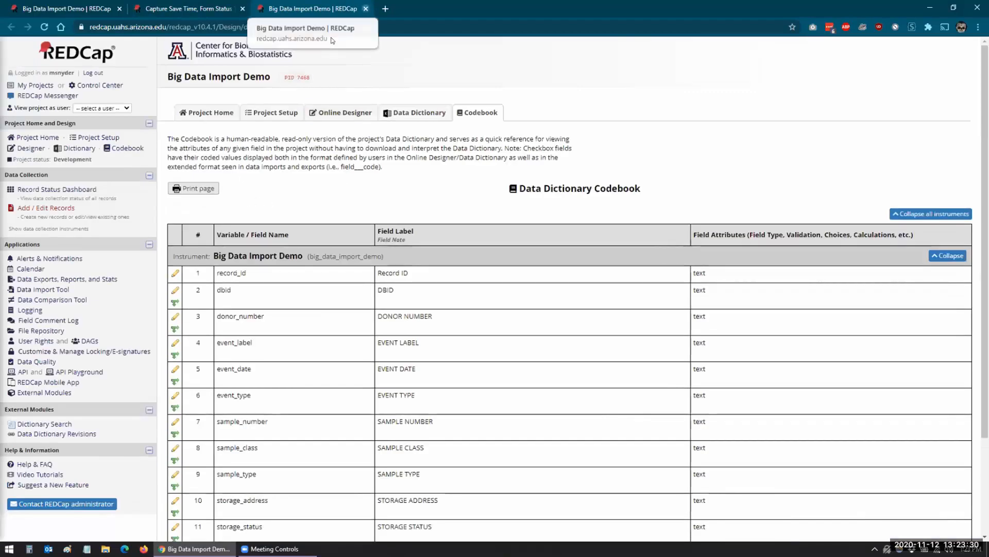
Close the source codebook, then browse and close the target project's codebook.
left_click(366, 9)
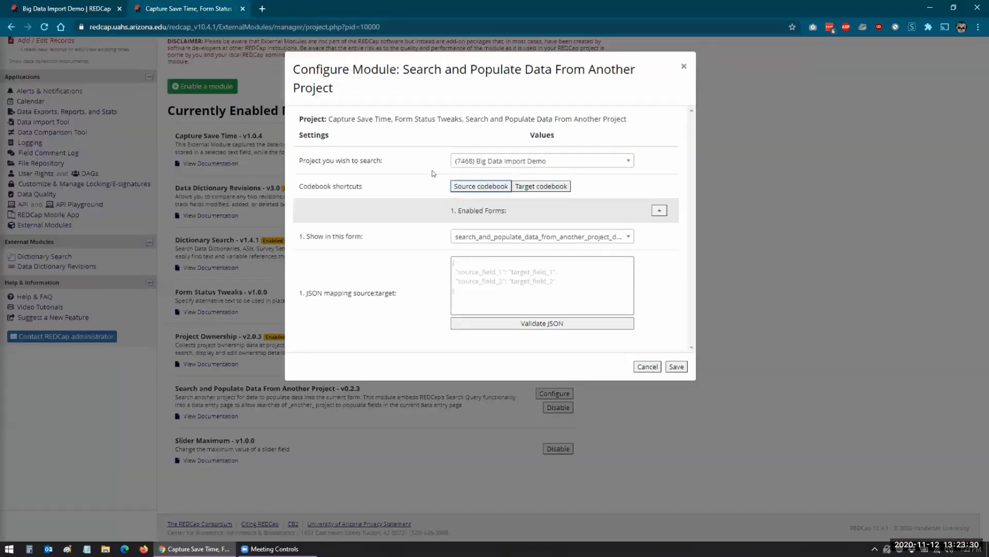
left_click(544, 186)
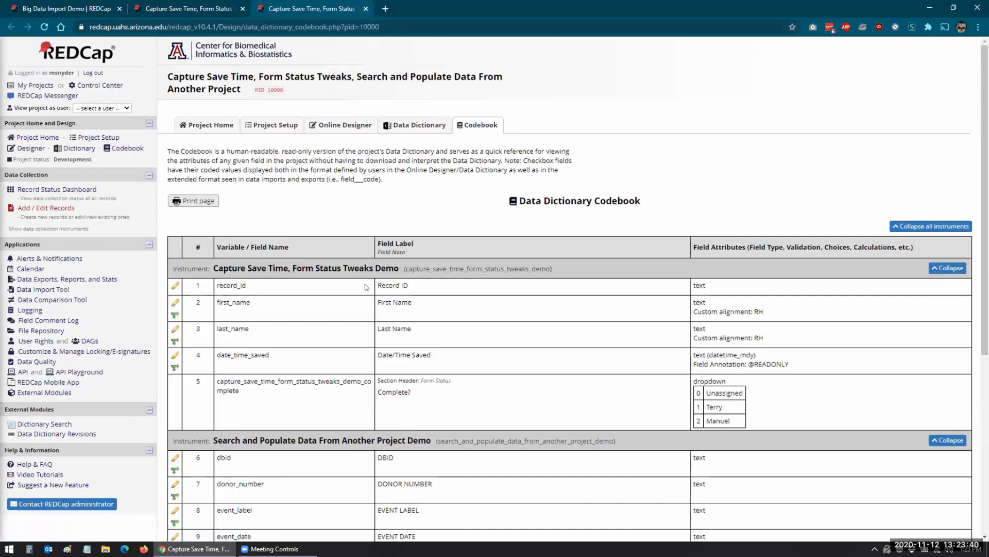
scroll(366, 287, "down", 2)
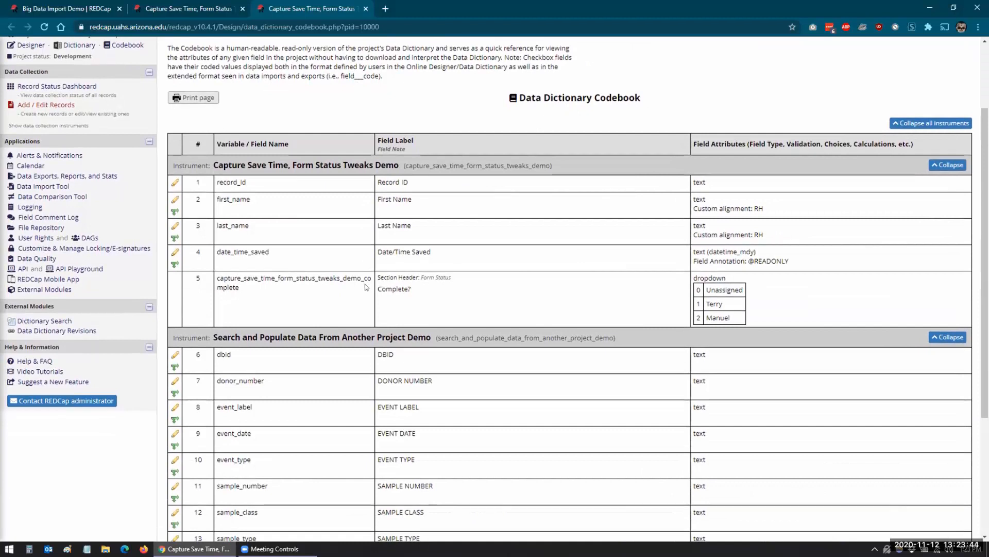
key("ctrl+w")
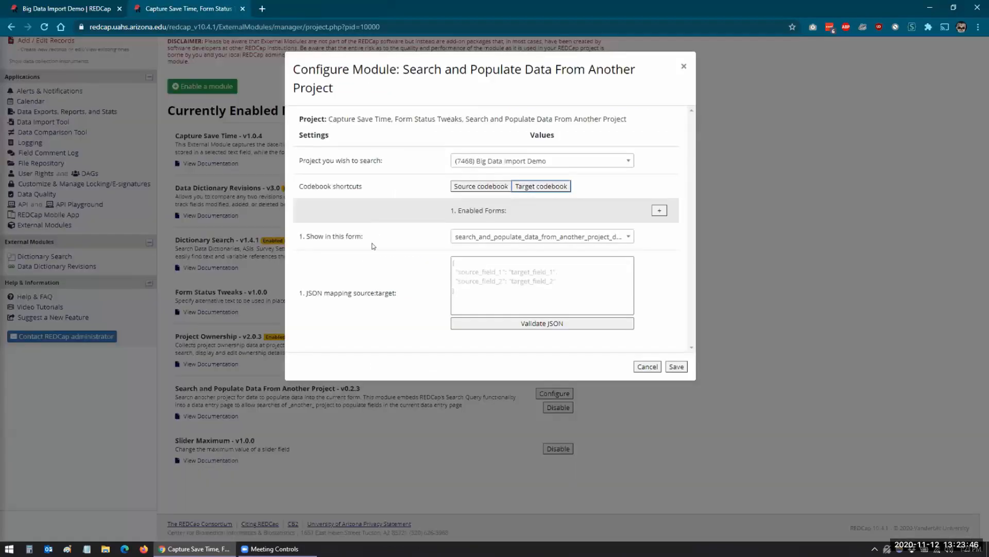
left_click(627, 237)
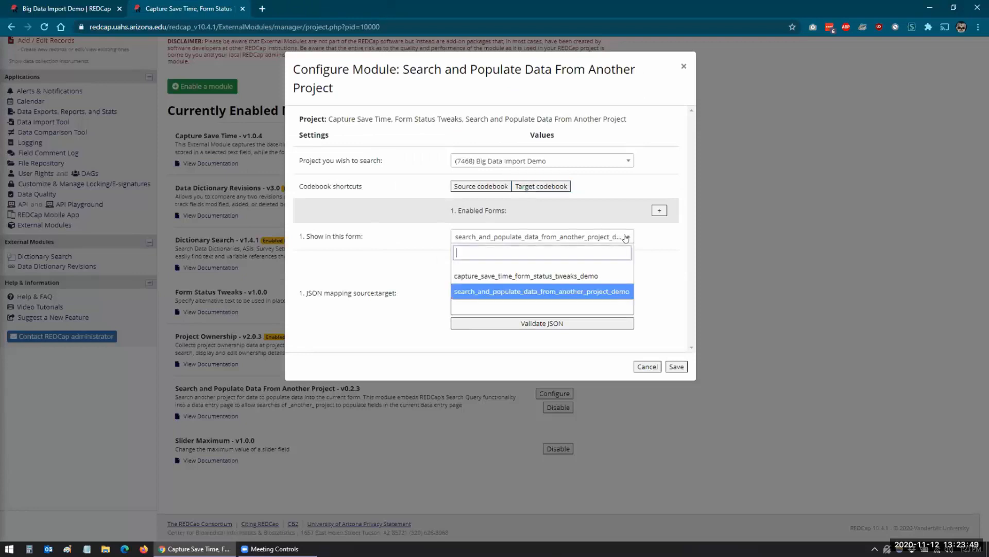
left_click(565, 289)
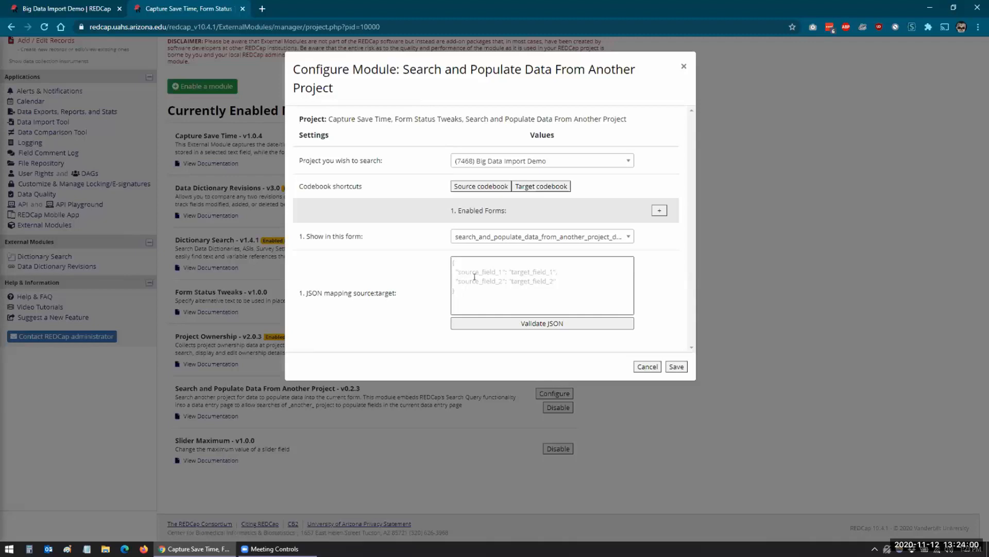
key("ctrl+shift+Tab")
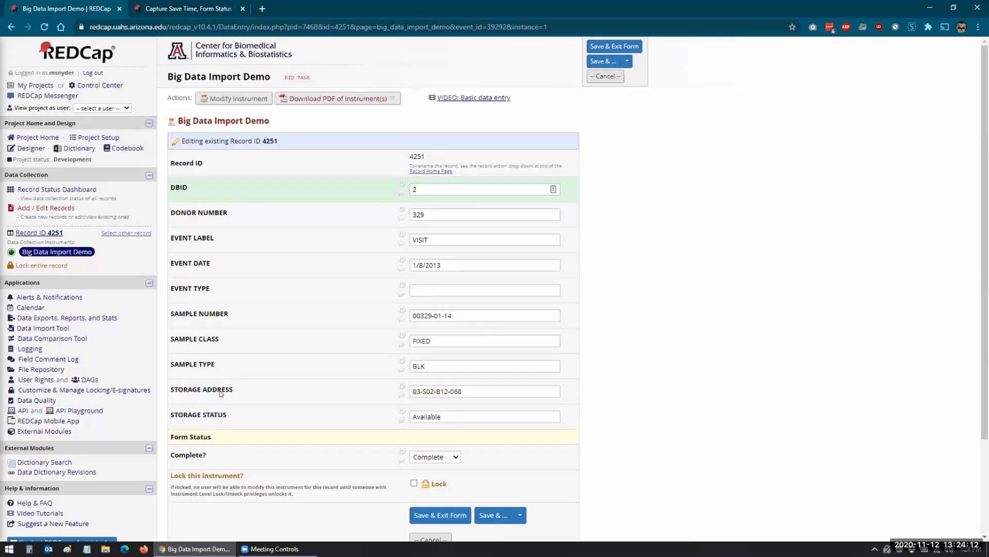
left_click(160, 10)
left_click(460, 270)
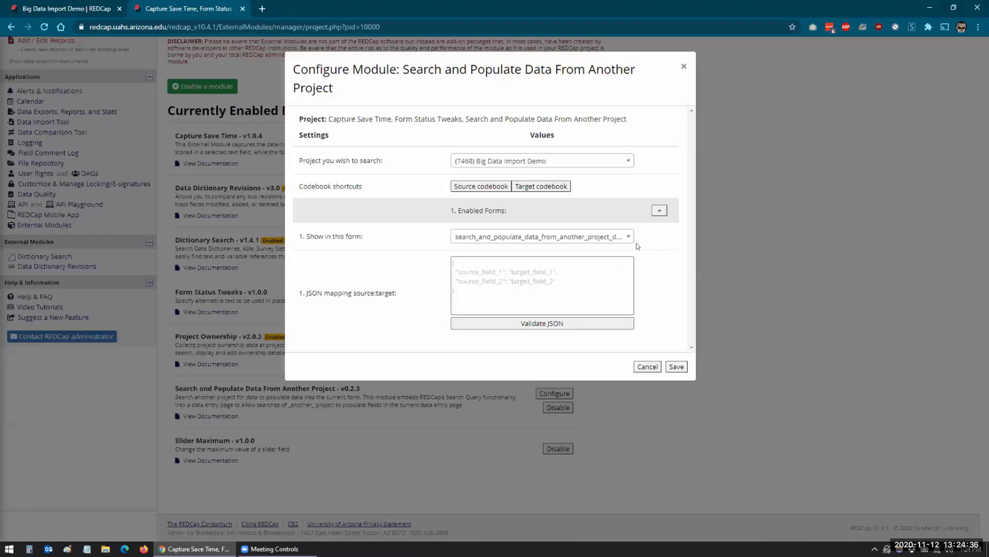
Save the module settings and copy record 4251's storage address value.
left_click(677, 367)
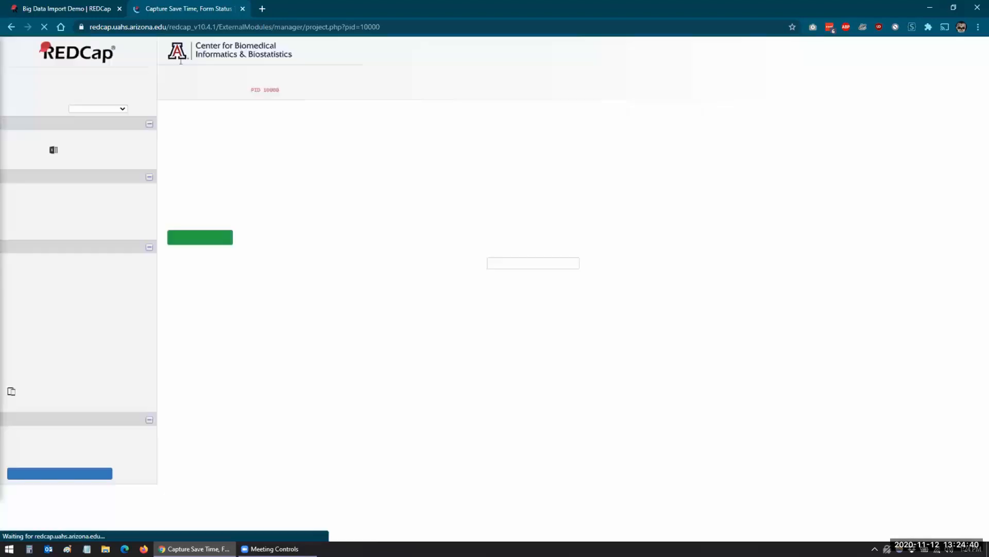
left_click(76, 9)
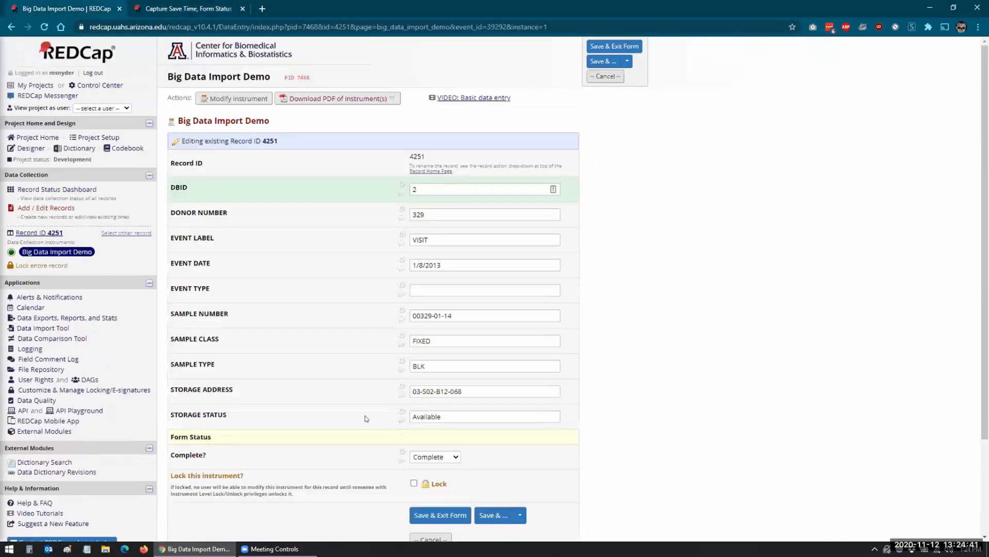
triple_click(475, 386)
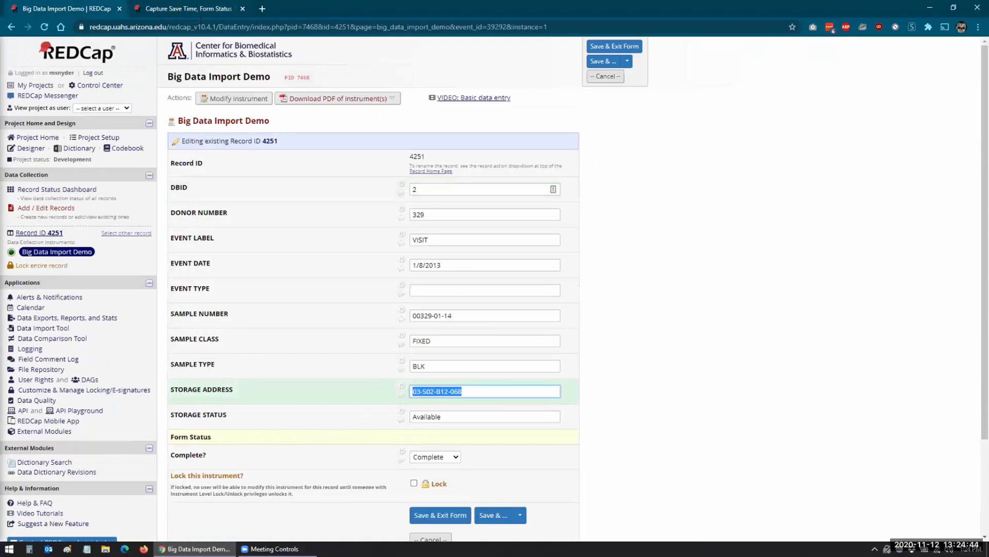
Open record 1's Search and Populate Data From Another Project Demo form from the Record Status Dashboard.
left_click(199, 10)
scroll(58, 178, "up", 1)
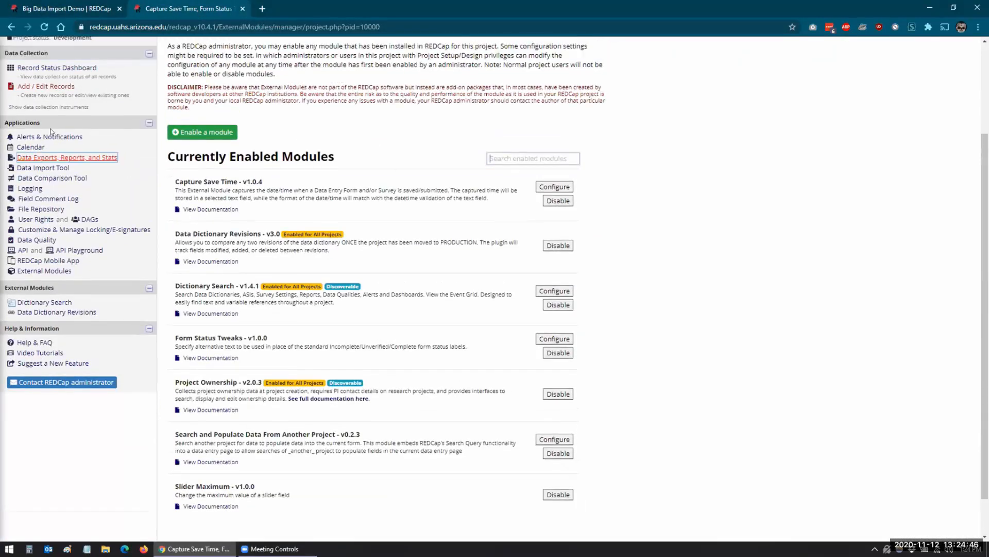
left_click(54, 73)
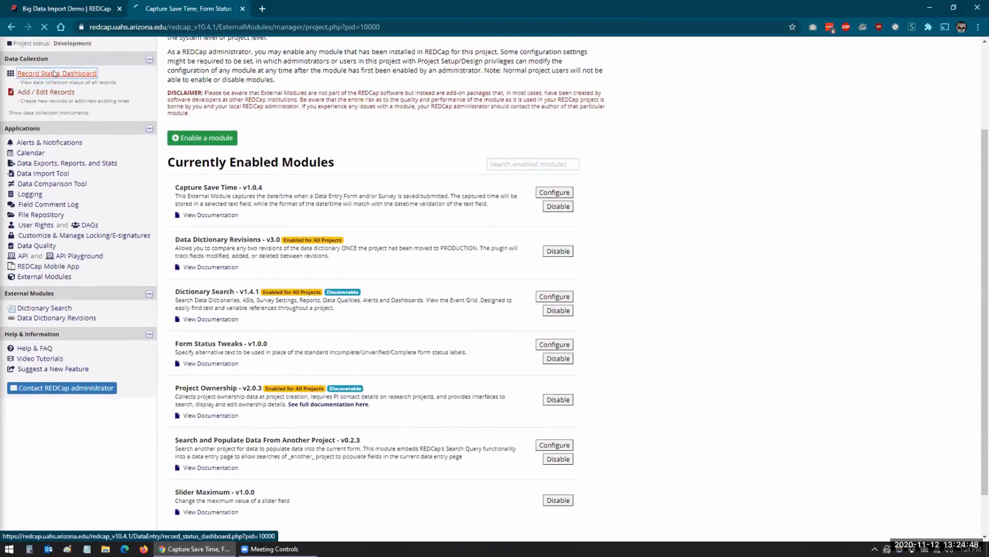
left_click(250, 350)
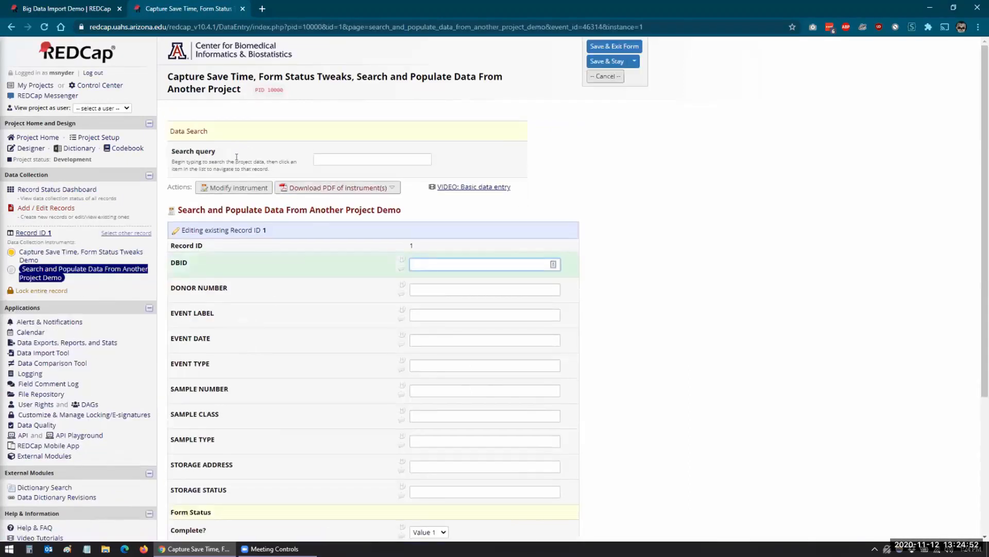
Search the source data for donor number 329 and select the Record ID 4251 match.
left_click(387, 157)
type("329")
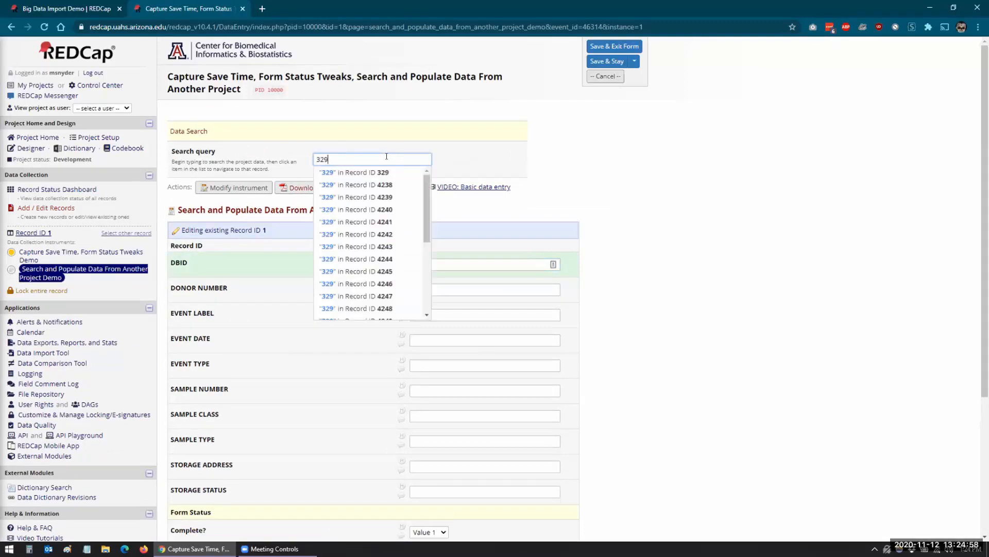
left_click_drag(423, 184, 425, 250)
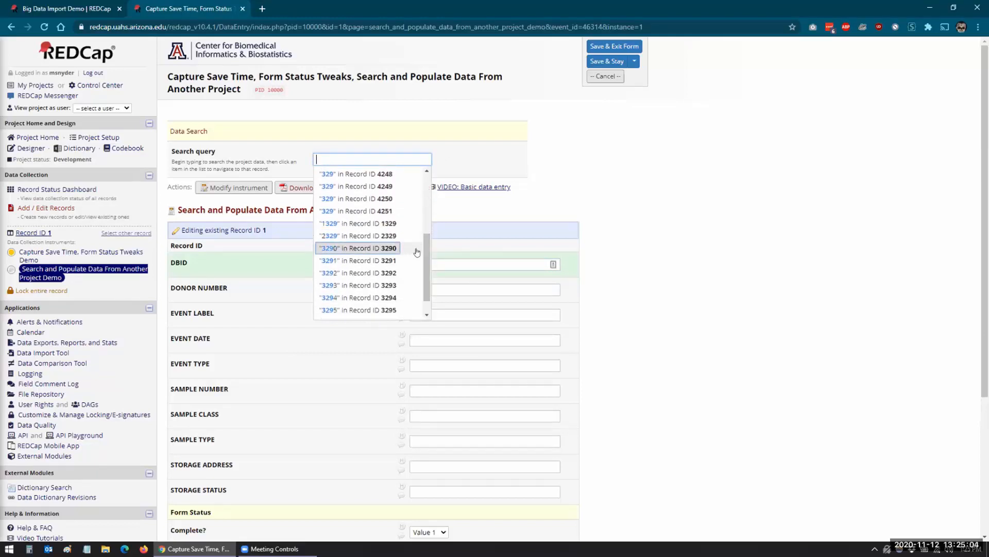
mouse_move(425, 260)
left_mouse_down()
mouse_move(423, 196)
mouse_move(426, 269)
left_mouse_up()
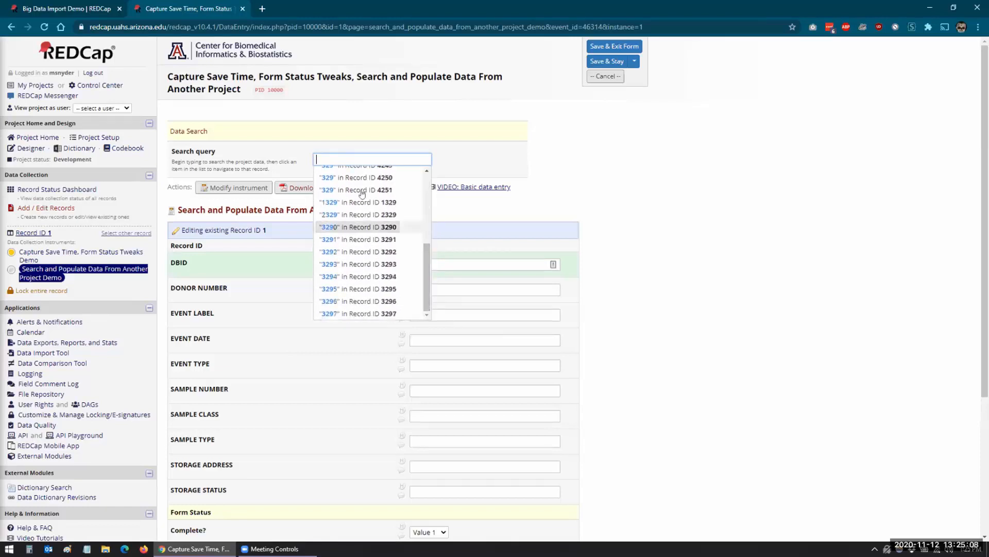
left_click(326, 192)
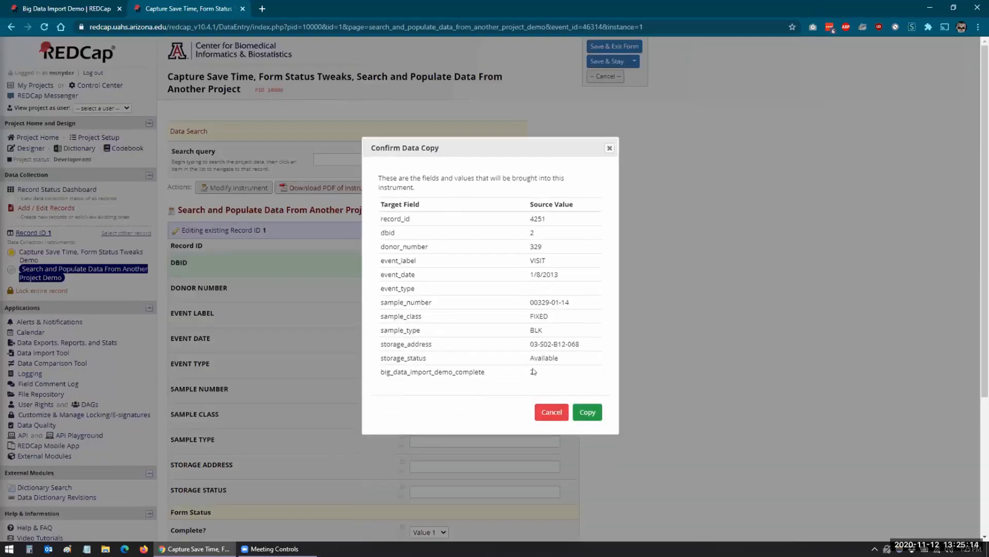
Search by pasted storage address 03-S02-B12-068, pick record 4251, and copy its values into the form.
left_click(548, 415)
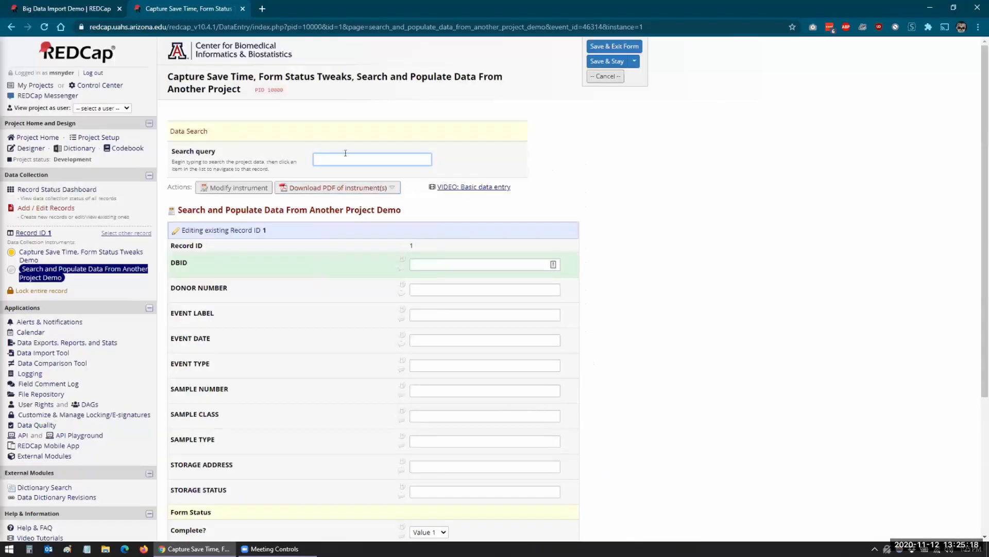
left_click(343, 160)
type("03-S02-B12-068")
left_click(346, 172)
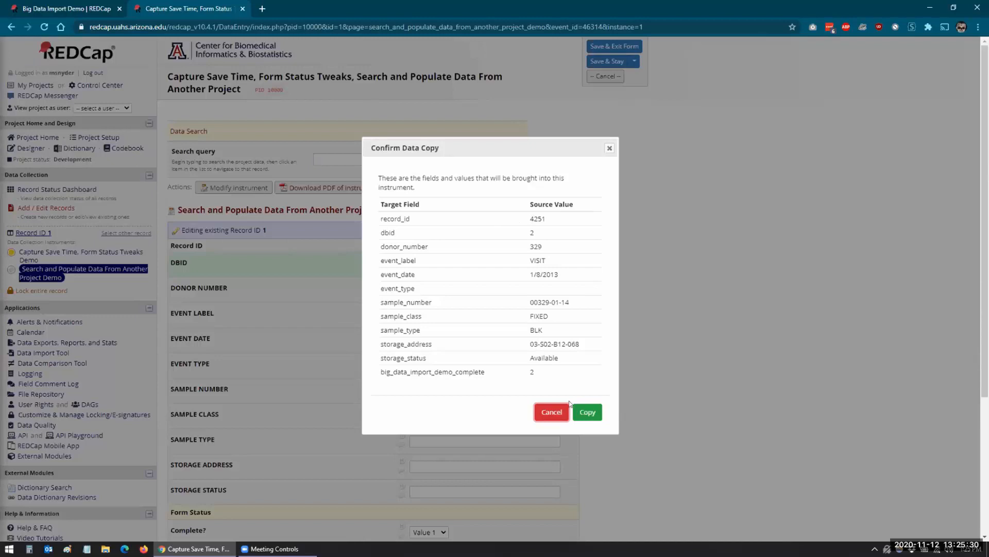
left_click(581, 415)
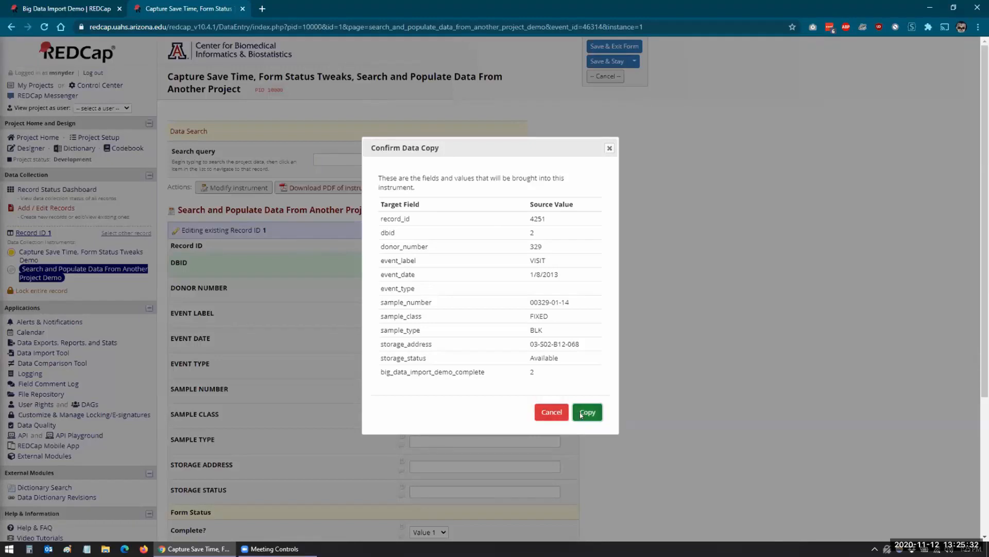
scroll(701, 221, "down", 3)
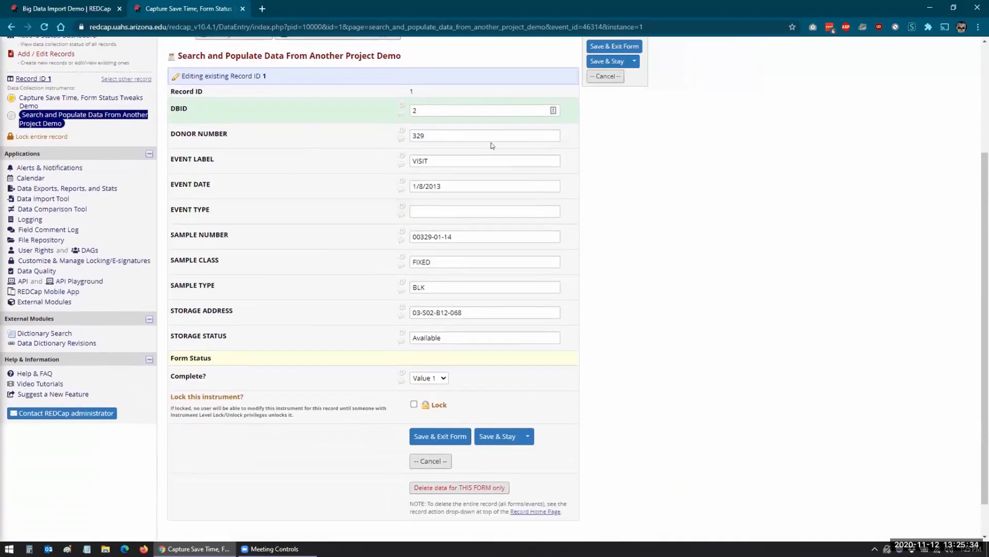
Save the form with Save & Stay, storing donor number 329 and storage status Available.
left_click(487, 438)
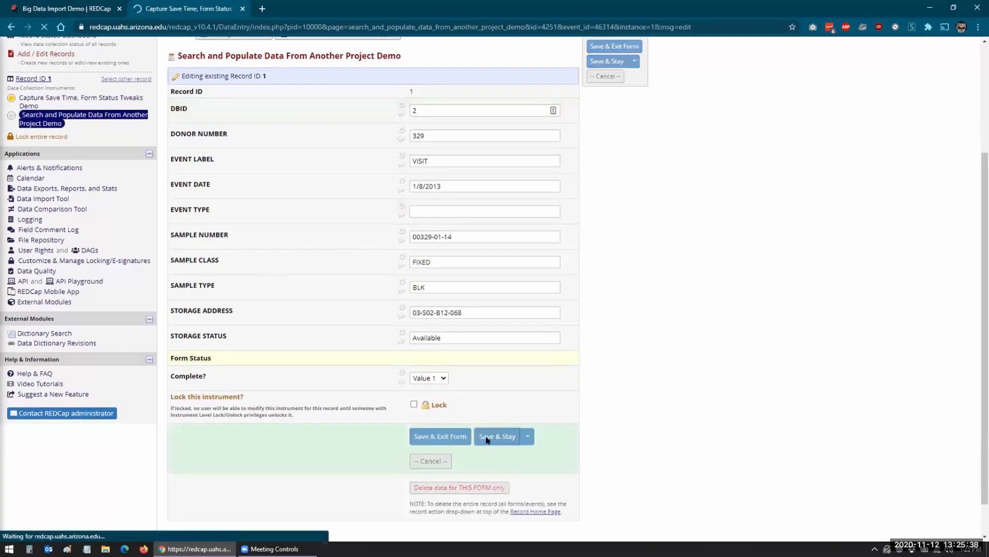
scroll(473, 295, "down", 2)
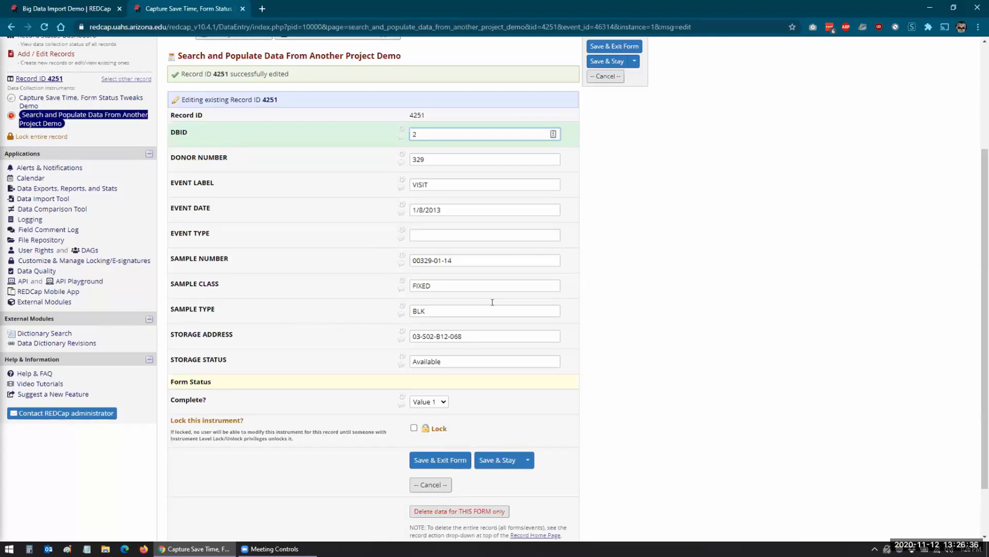
left_click(604, 342)
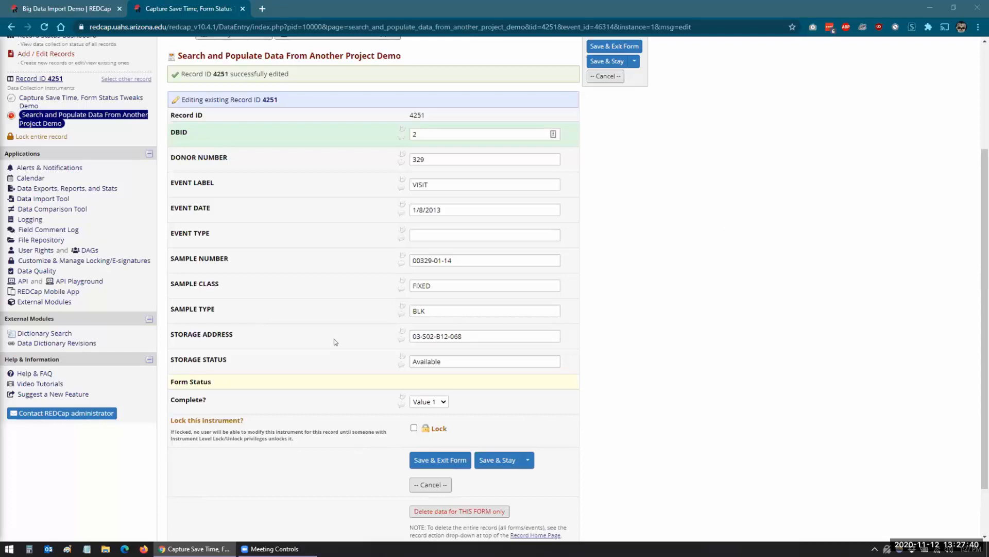
From External Modules, configure Search and Populate and open Big Data Import Demo's codebook.
left_click(49, 303)
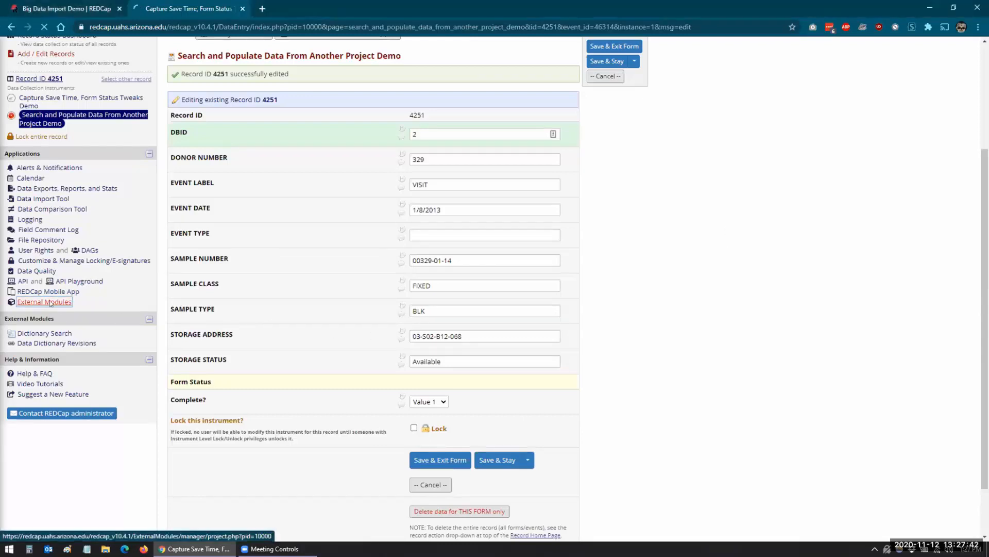
scroll(222, 380, "down", 3)
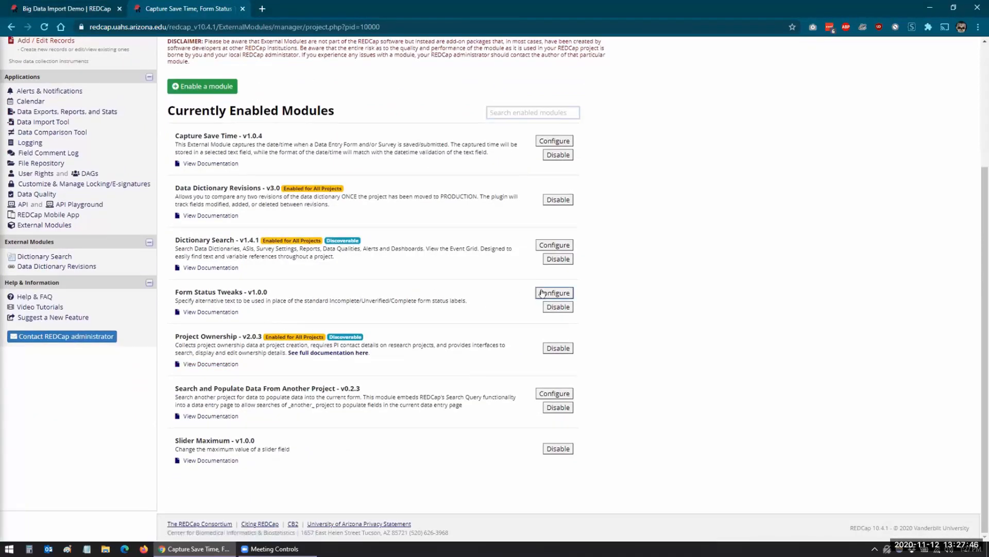
left_click(556, 393)
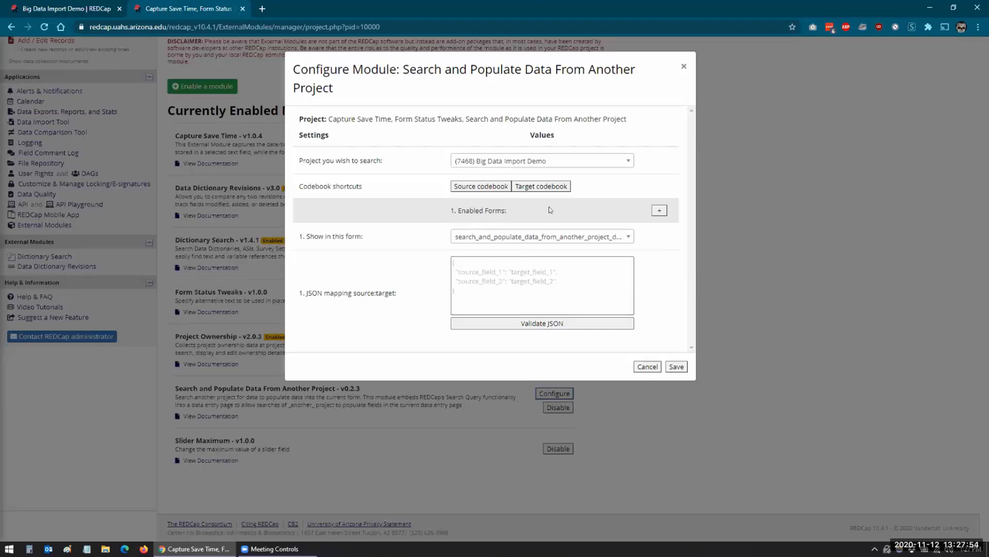
left_click(470, 187)
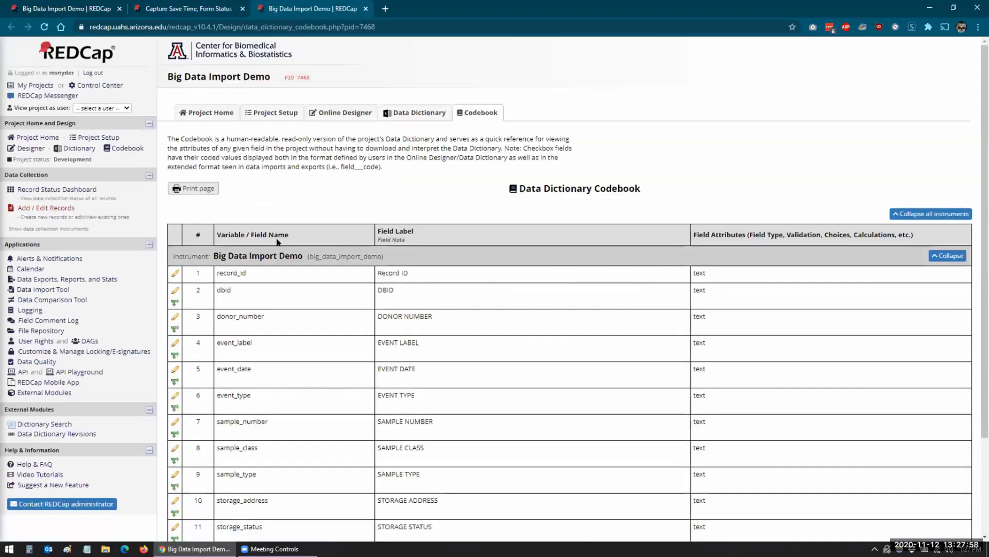
Open Post Valve Replacement Arrhythmia Study from My Projects and view its Data Dictionary Codebook.
left_click(913, 216)
left_click(913, 216)
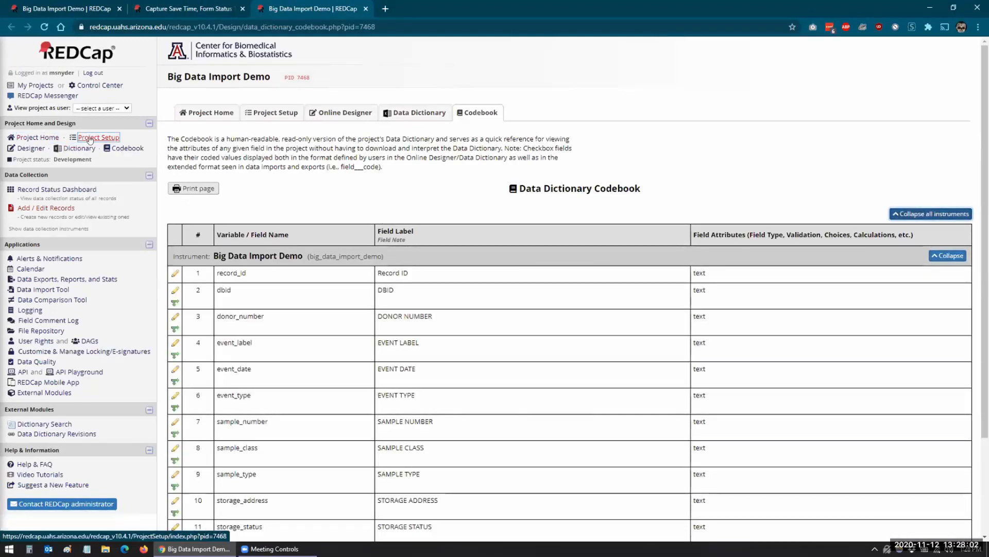
left_click(36, 86)
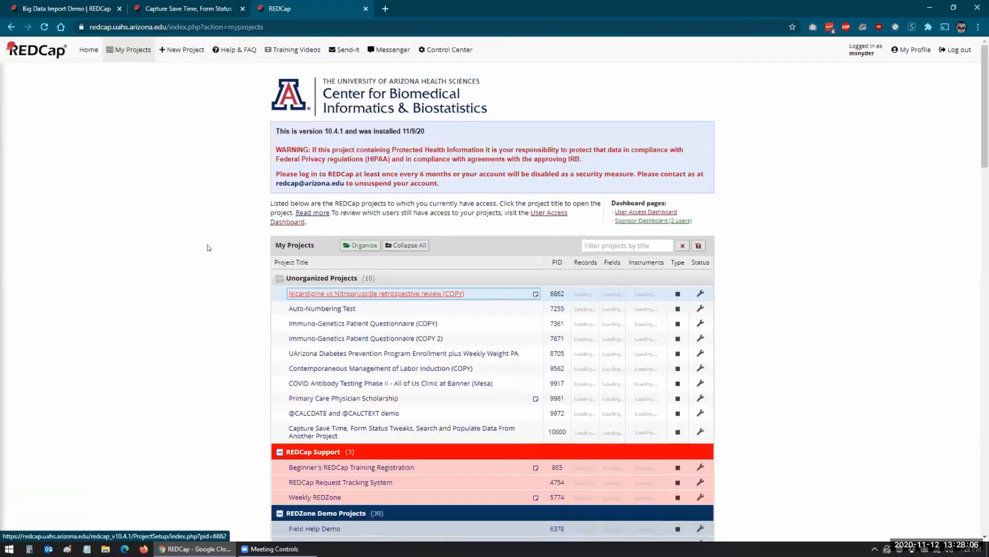
scroll(201, 239, "down", 6)
scroll(209, 214, "up", 3)
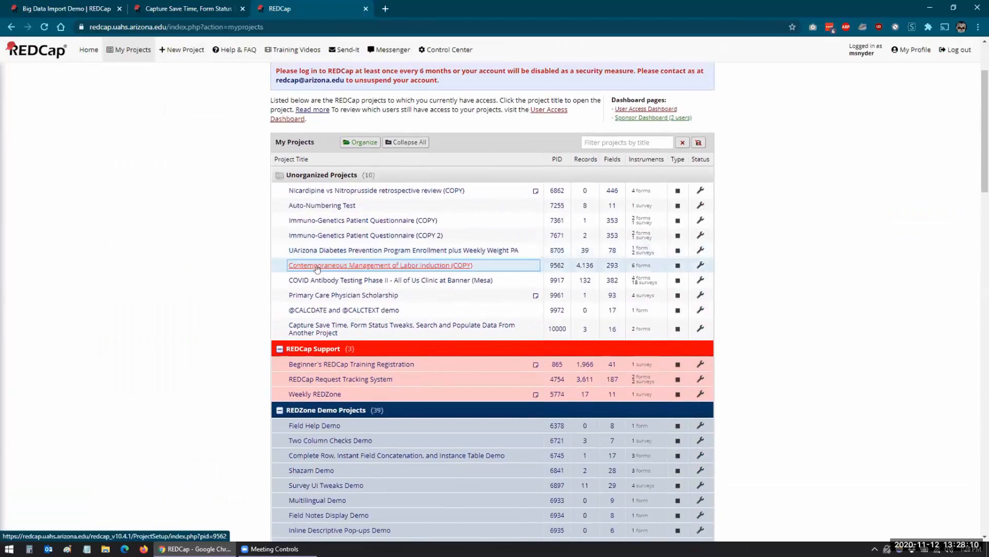
scroll(236, 318, "down", 5)
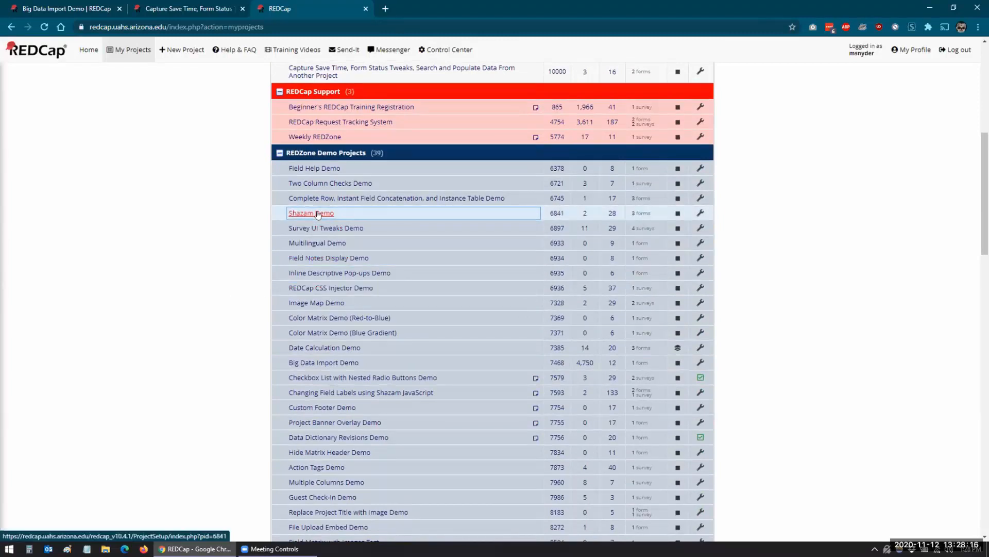
scroll(292, 285, "down", 4)
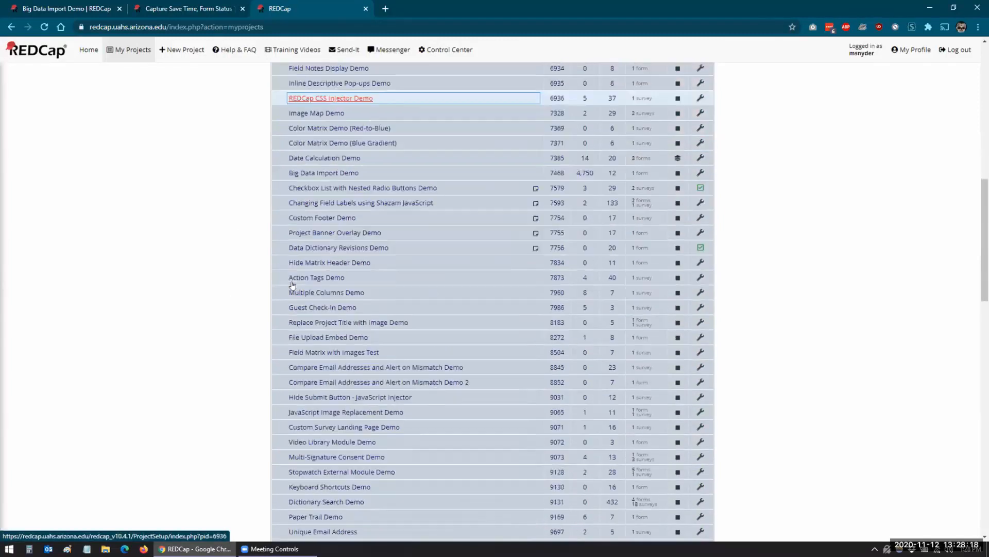
scroll(292, 285, "down", 4)
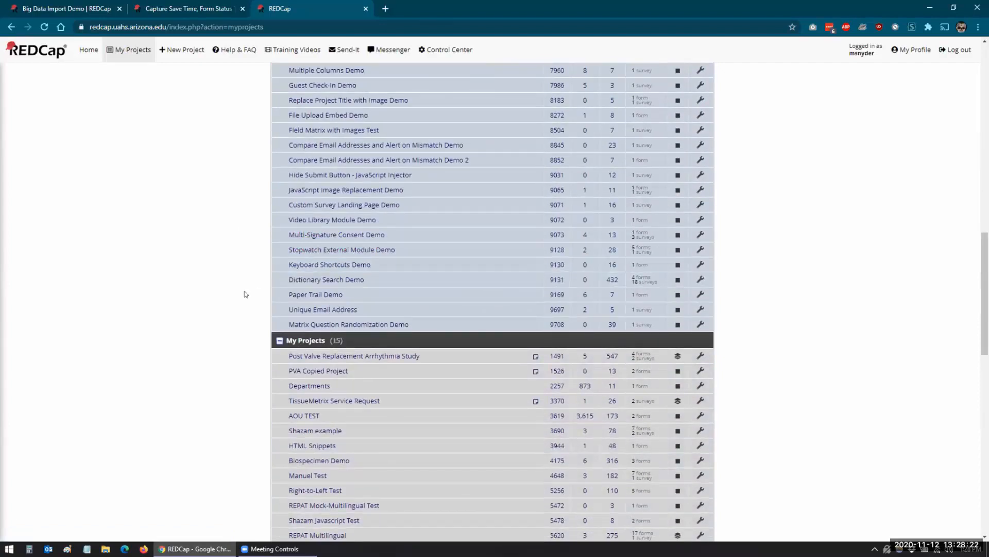
scroll(245, 294, "down", 1)
left_click(321, 305)
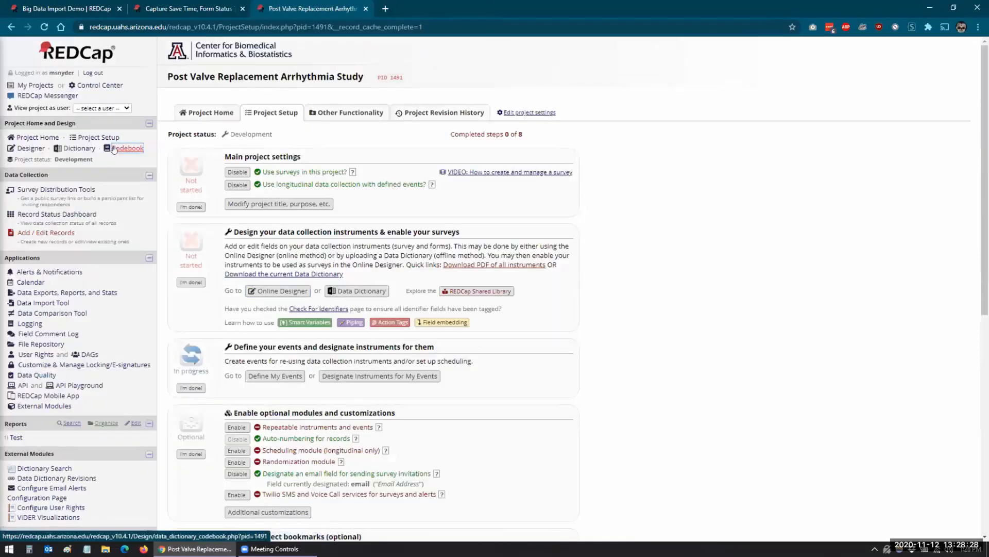
left_click(135, 147)
Collapse all codebook instruments and review the Screening Form's fields.
scroll(627, 279, "down", 1)
scroll(628, 280, "down", 3)
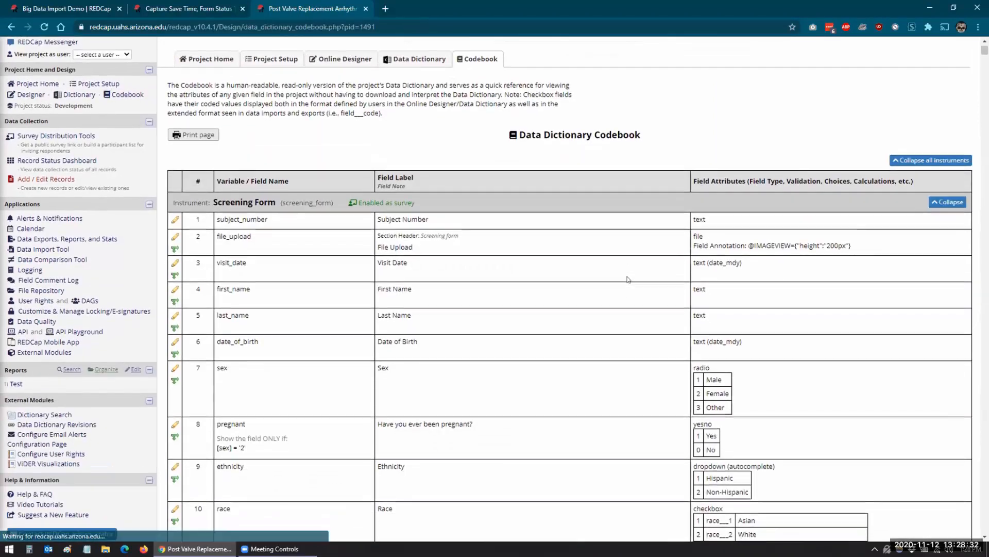
scroll(746, 229, "up", 1)
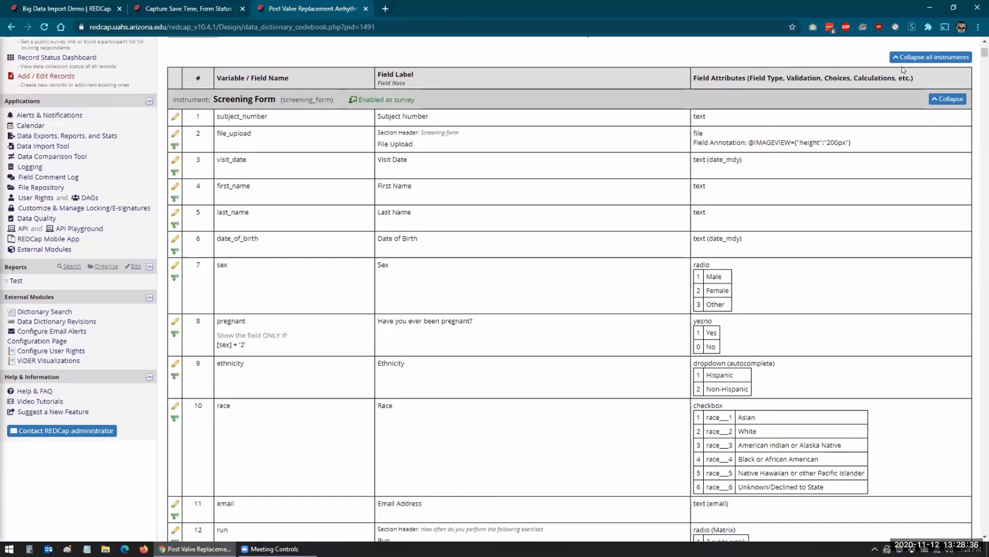
left_click(907, 57)
left_click(947, 168)
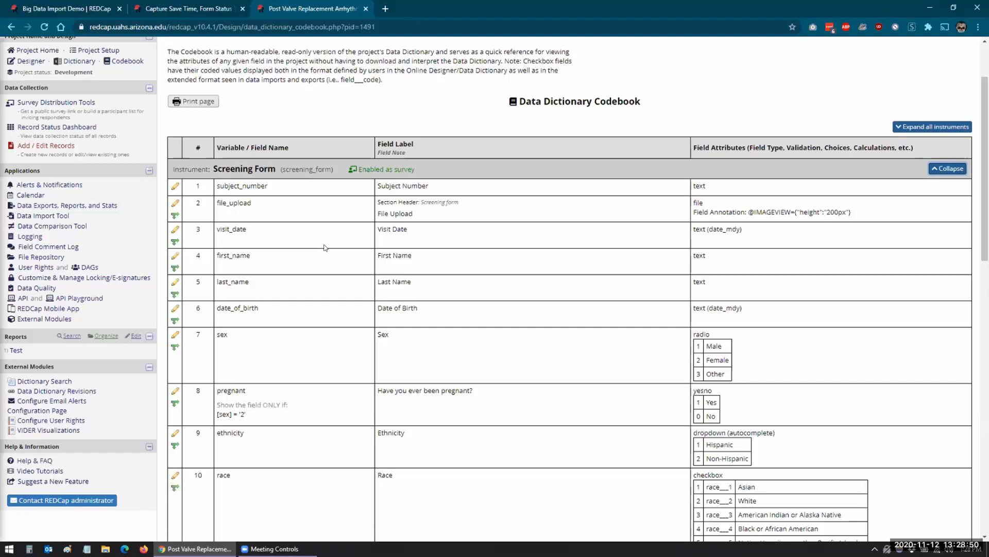
scroll(324, 248, "down", 1)
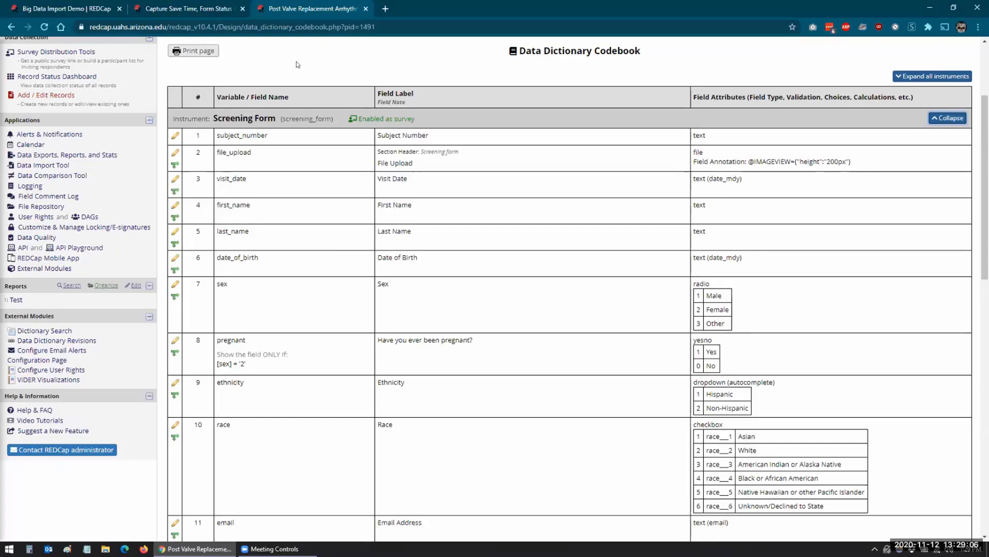
scroll(300, 139, "down", 2)
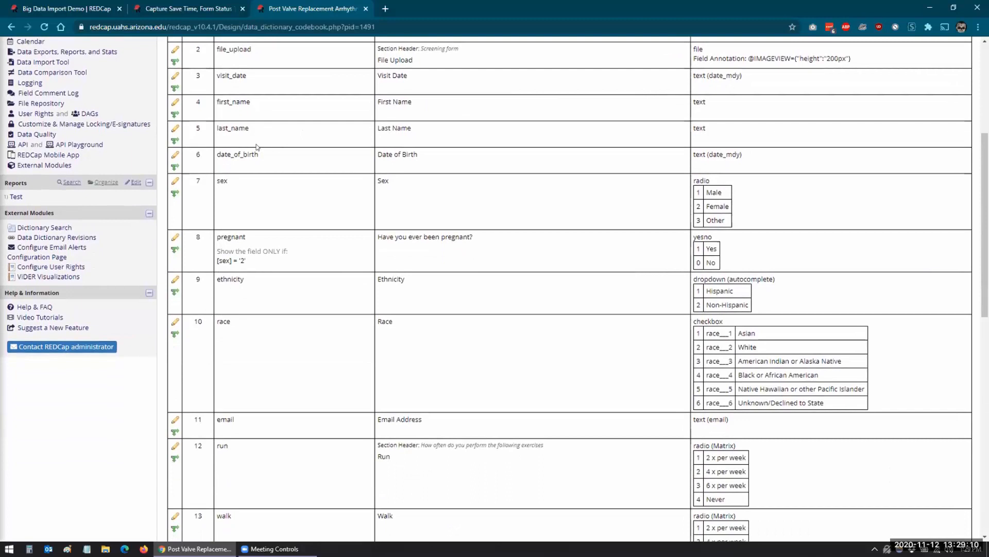
scroll(267, 265, "down", 10)
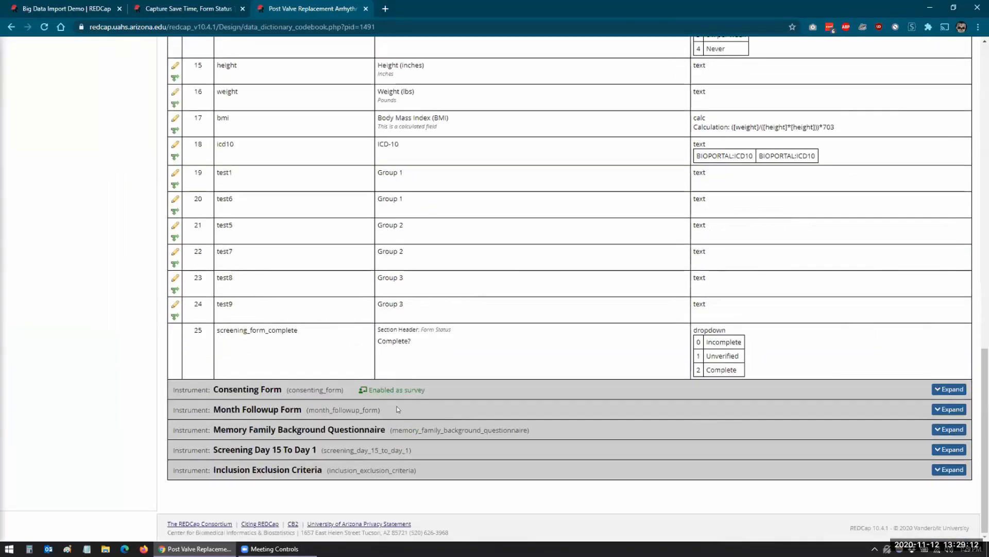
Expand the Consenting Form's fields, then return to the Search and Populate settings.
left_click(949, 388)
scroll(404, 211, "down", 5)
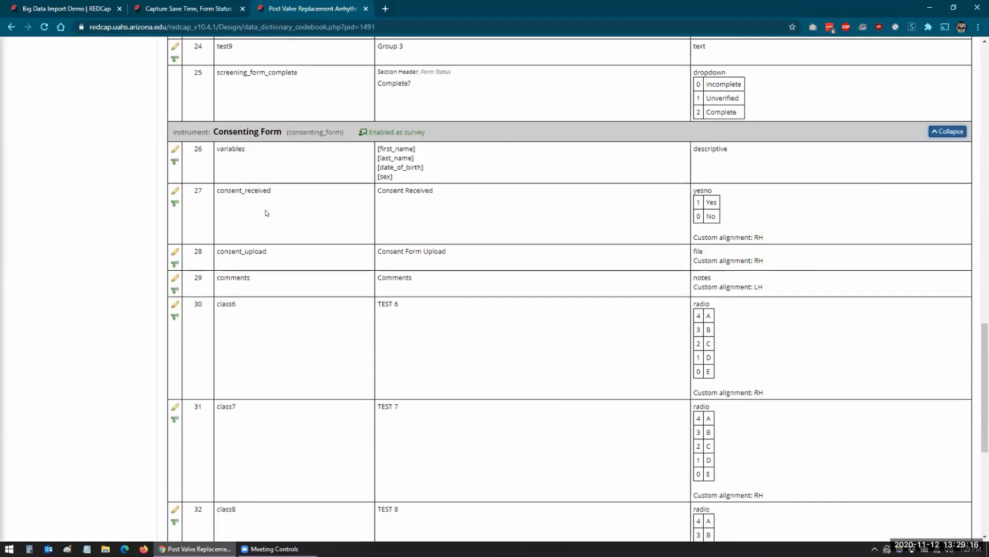
left_click(188, 11)
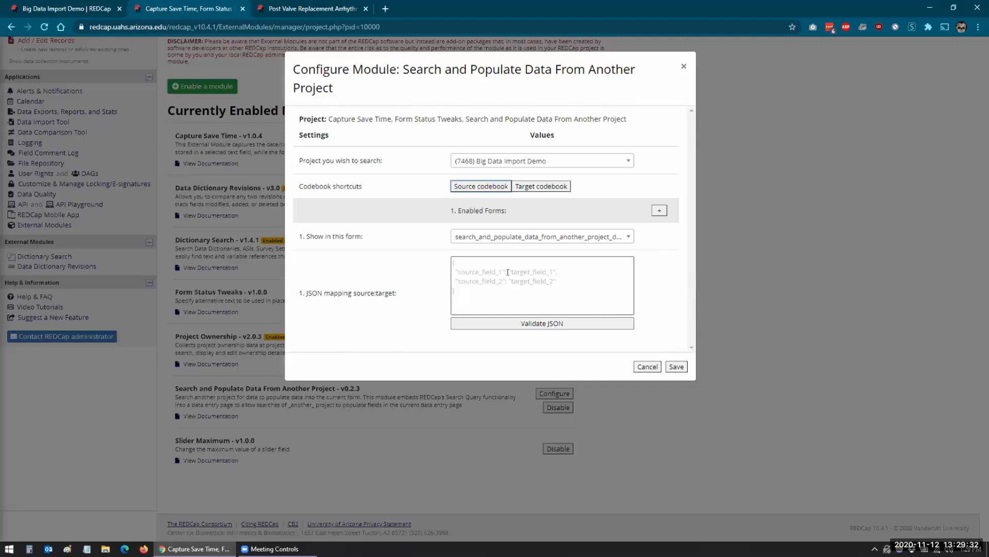
Type and erase test text in the JSON mapping box, then cancel the module settings unsaved.
left_click(484, 291)
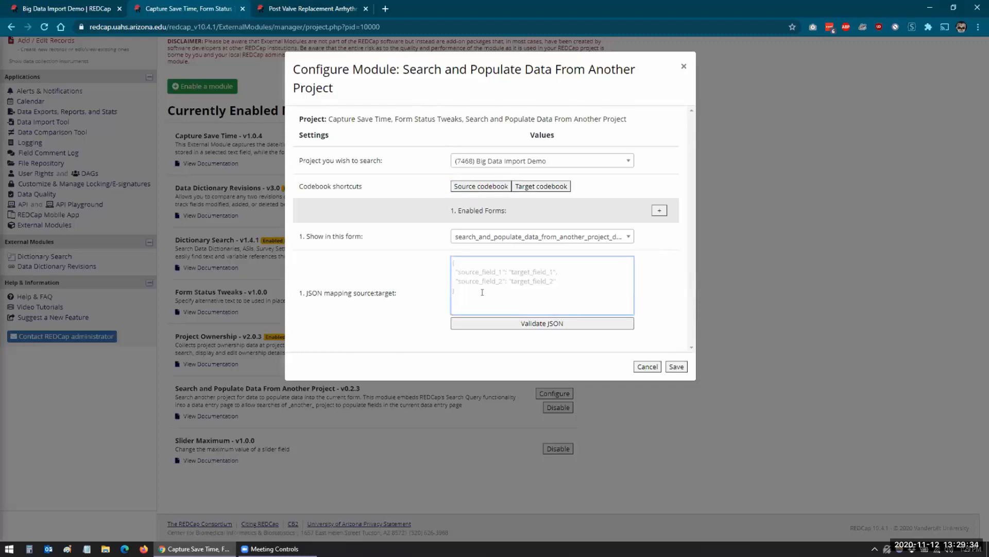
type("fdfd")
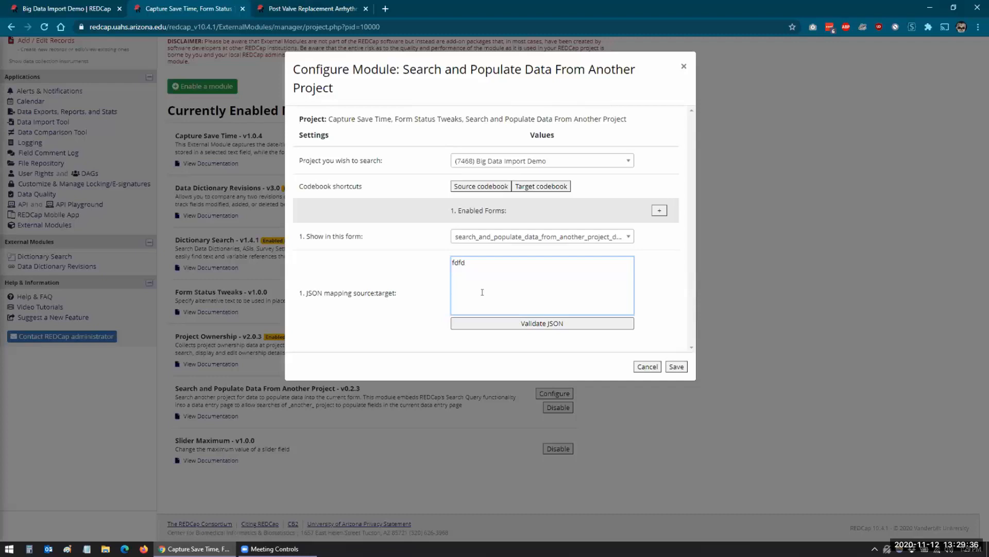
key("BackSpace")
key("BackSpace")
key("BackSpace")
key("BackSpace")
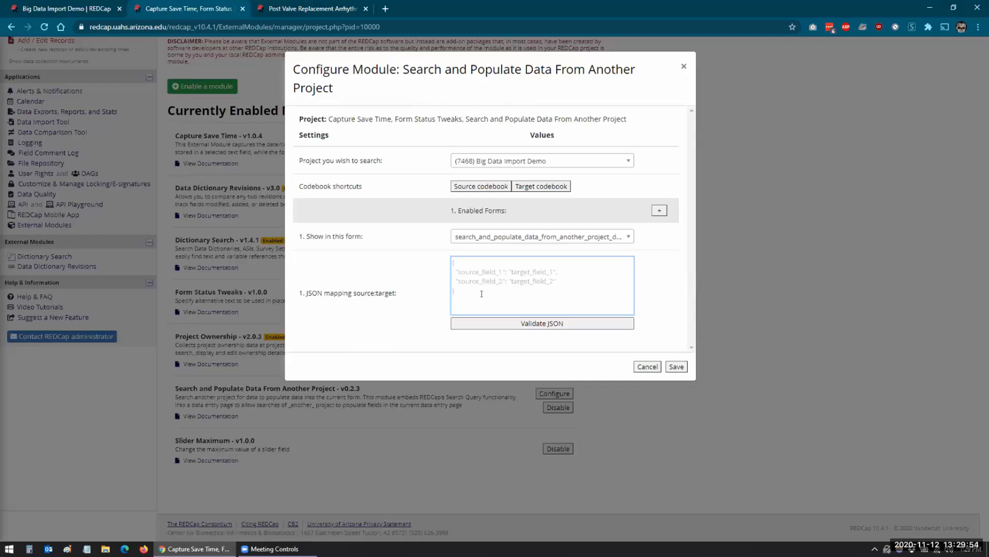
left_click(646, 367)
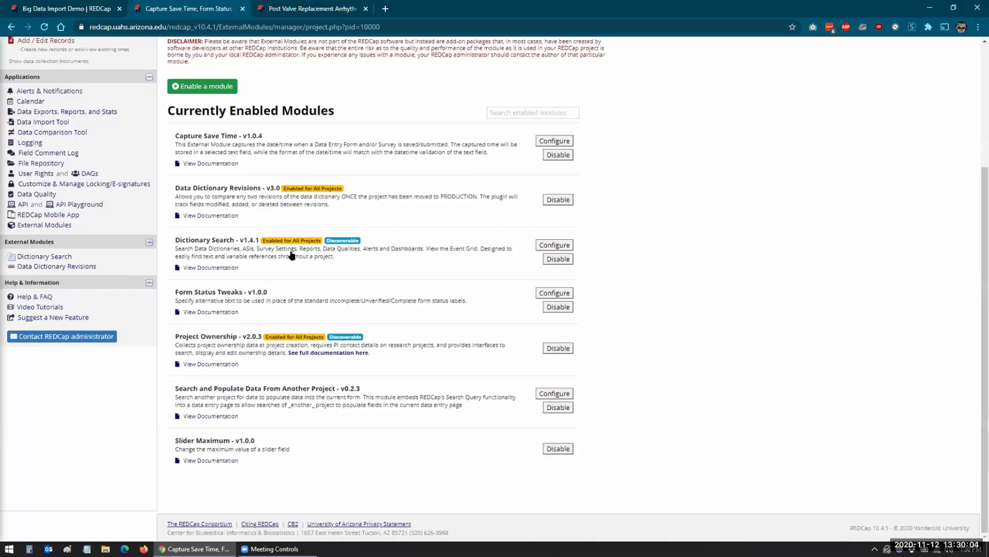
Start a Notepad note listing project 1491 with fields first_name and last_name.
key("ctrl+Tab")
left_click(86, 548)
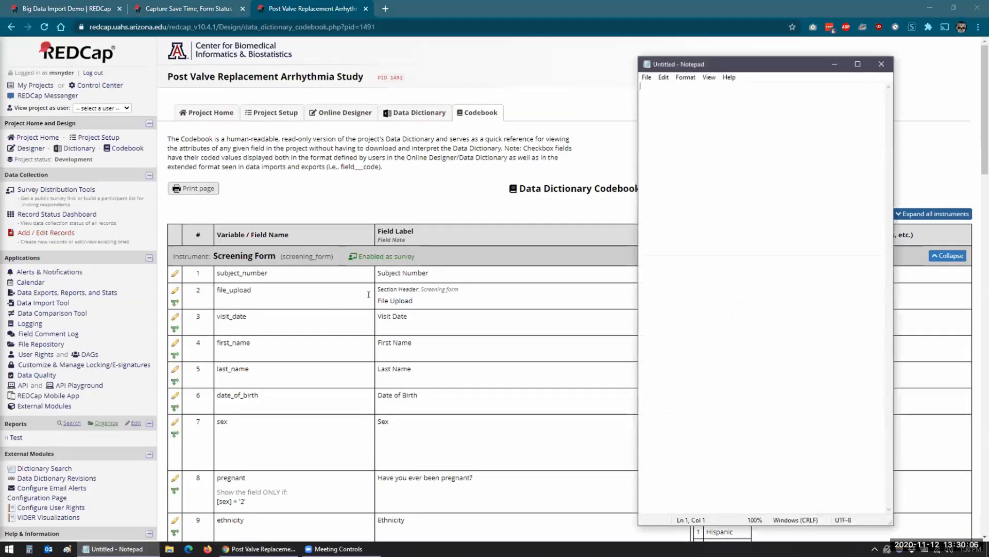
type("1")
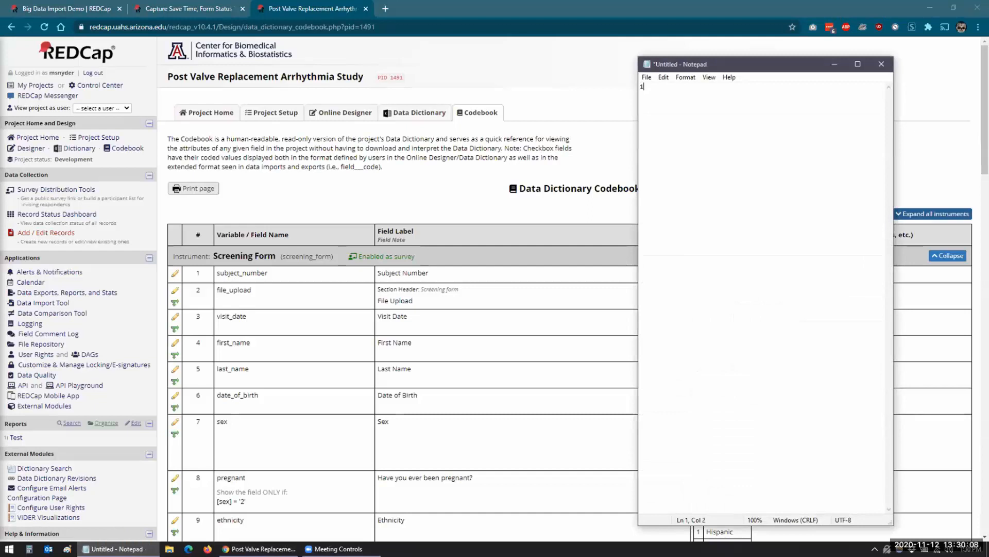
type("491")
key("Return")
key("Return")
type("first_name")
key("Return")
type("last_name")
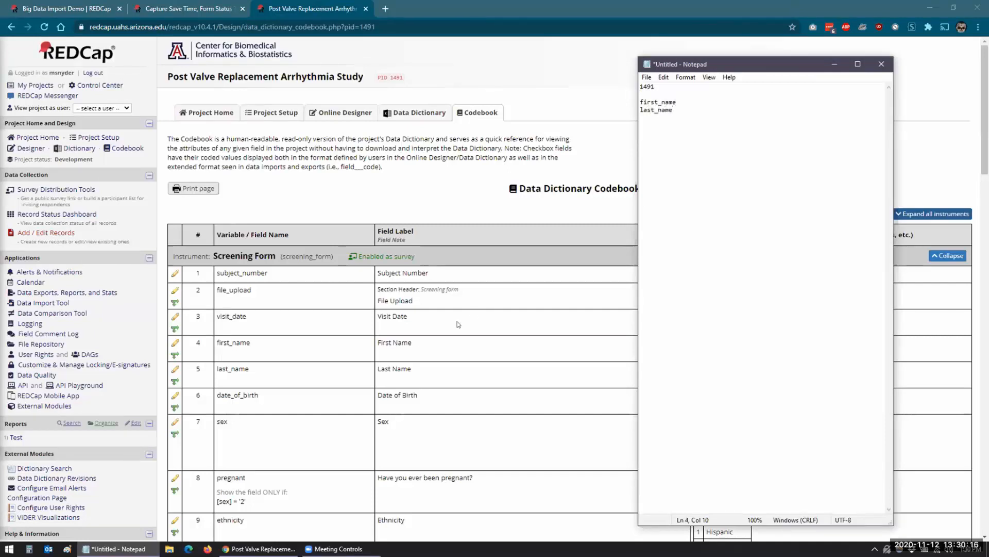
Check the codebook table and add consent_received to the field list.
scroll(397, 357, "down", 18)
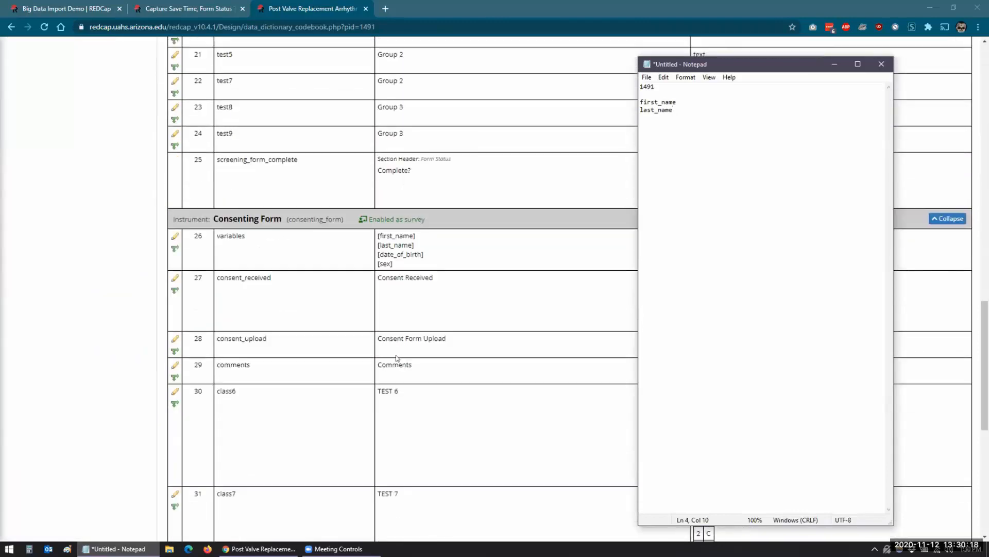
scroll(397, 357, "down", 2)
scroll(396, 357, "down", 1)
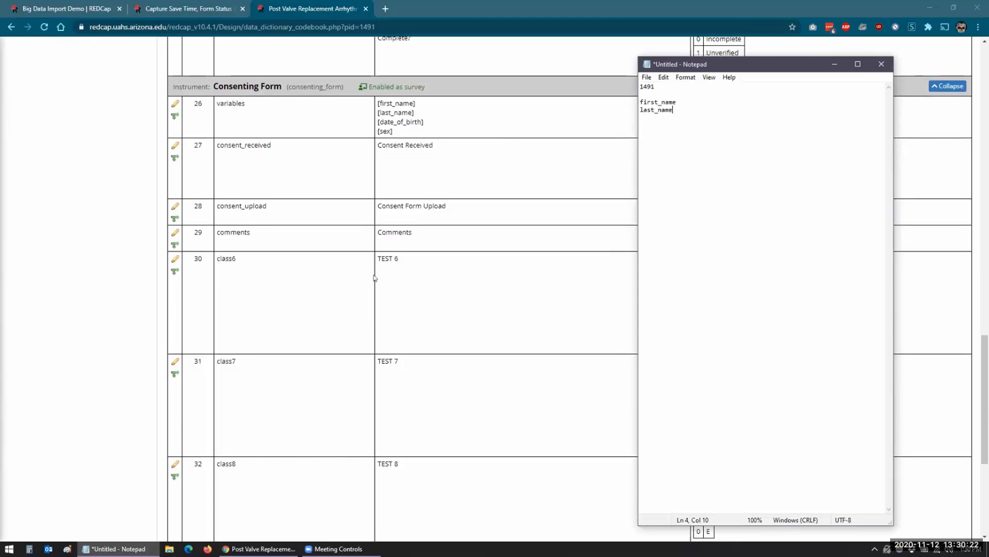
scroll(375, 277, "down", 4)
scroll(320, 311, "up", 4)
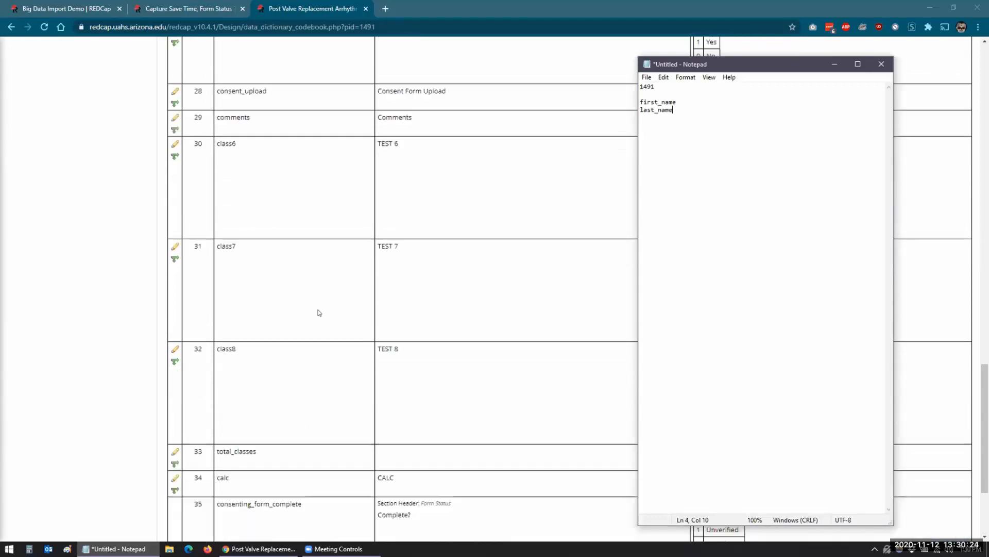
scroll(319, 312, "up", 1)
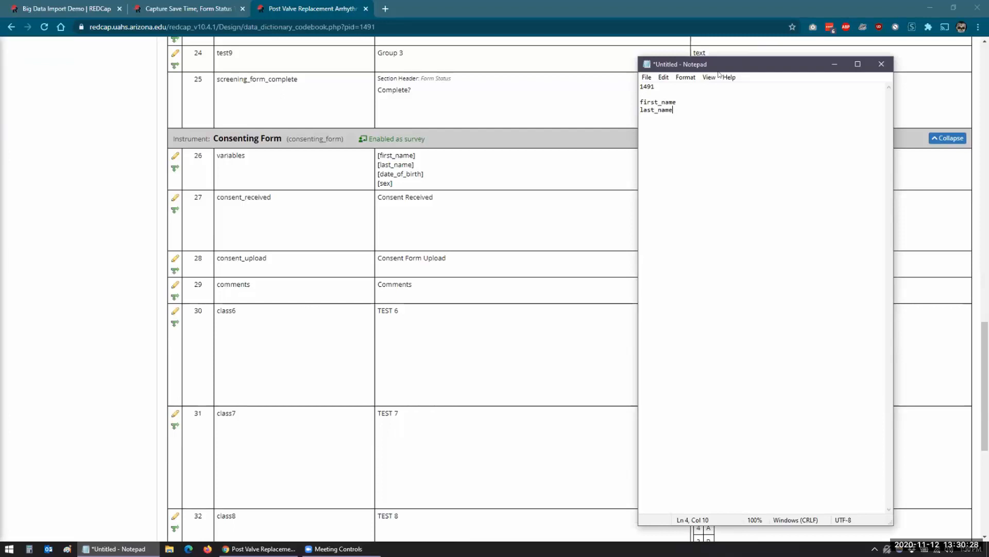
left_click_drag(720, 67, 779, 67)
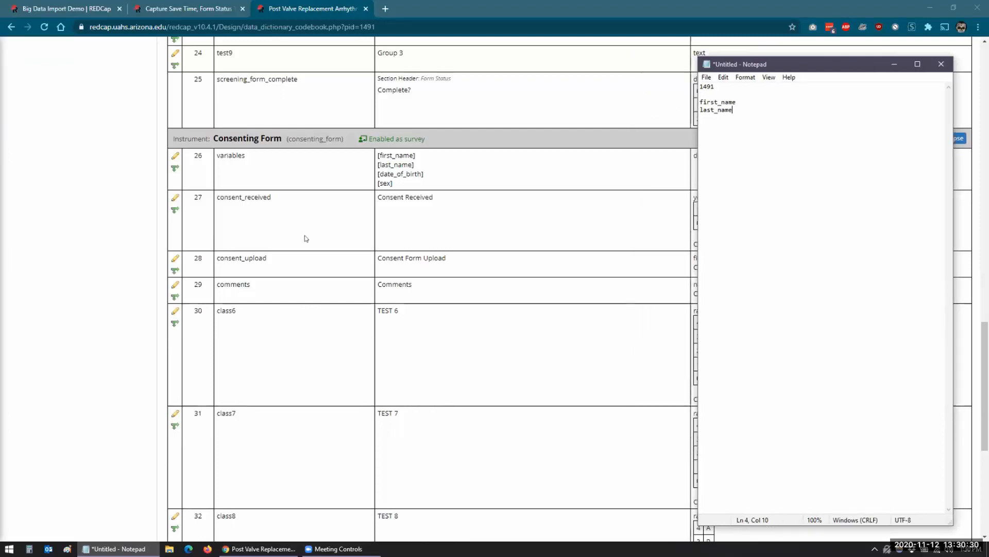
key("Return")
type("consent_received")
Expand Inclusion Exclusion Criteria in the codebook and add ie_visitdate to the notes.
scroll(361, 303, "down", 6)
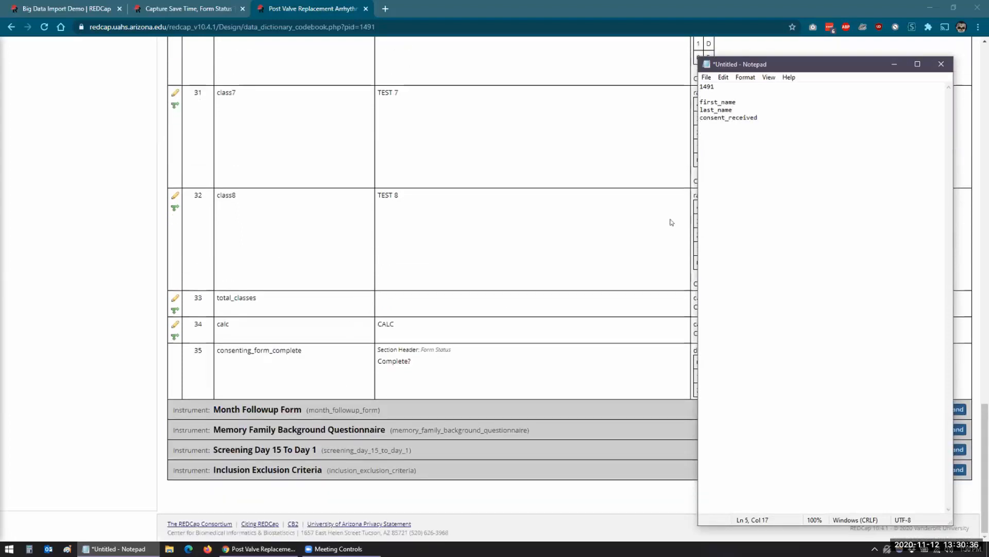
left_click(127, 319)
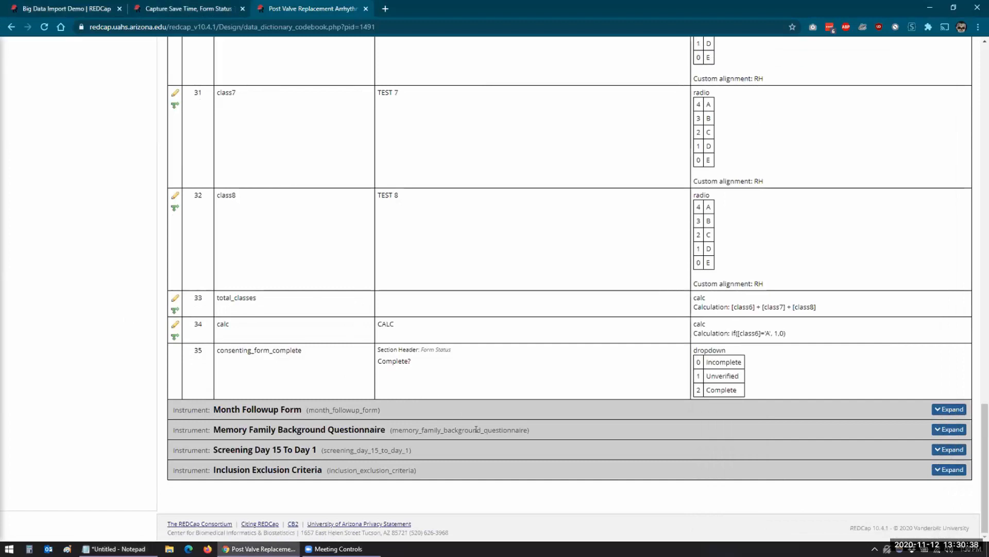
left_click(949, 469)
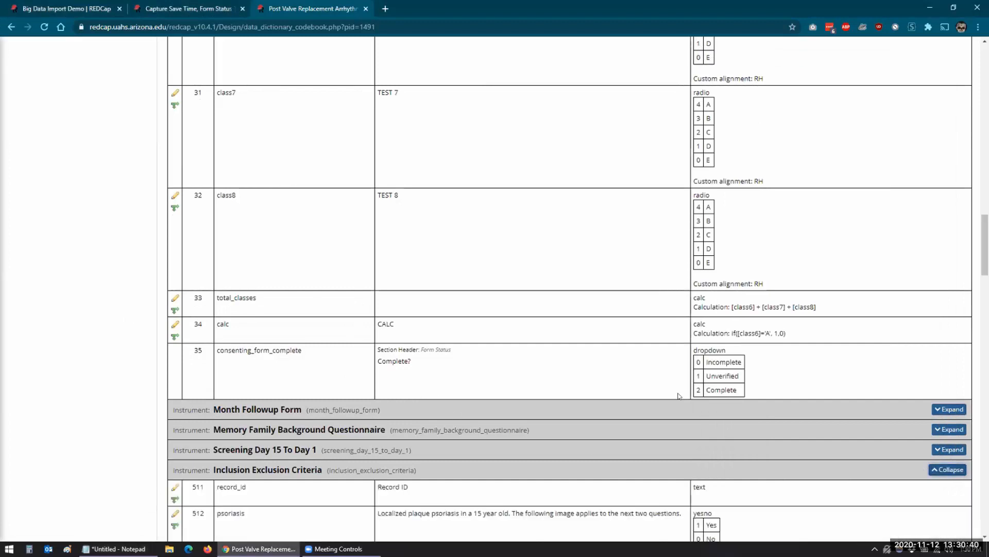
scroll(648, 375, "down", 6)
scroll(648, 375, "down", 3)
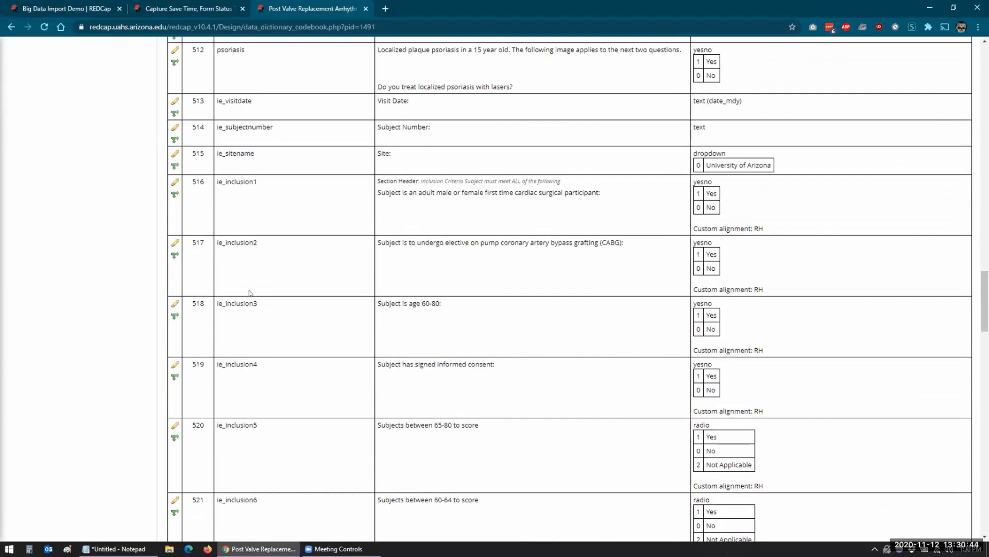
left_click(114, 548)
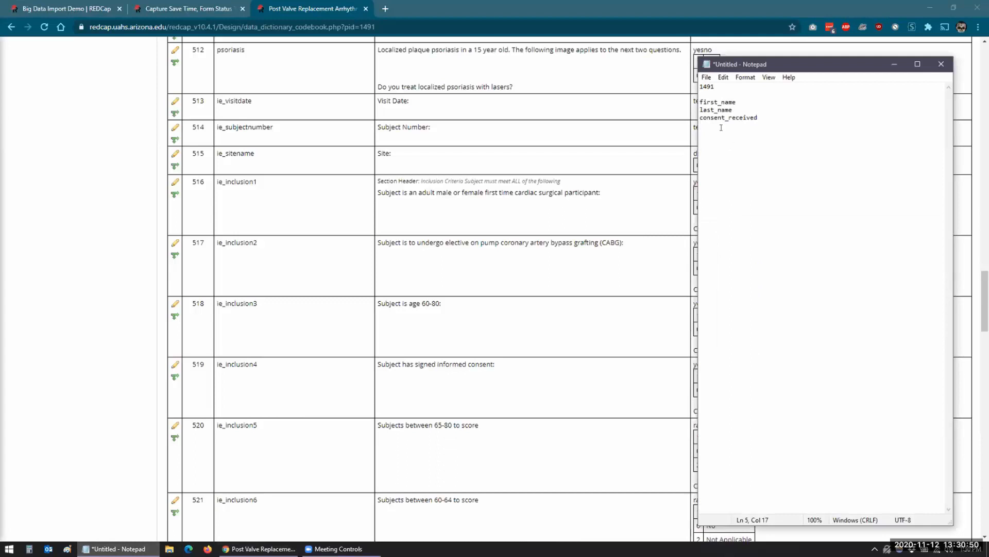
type("ie_visitdate")
In the target project's Online Designer, add an instrument named Test at the end and open it.
left_click(212, 11)
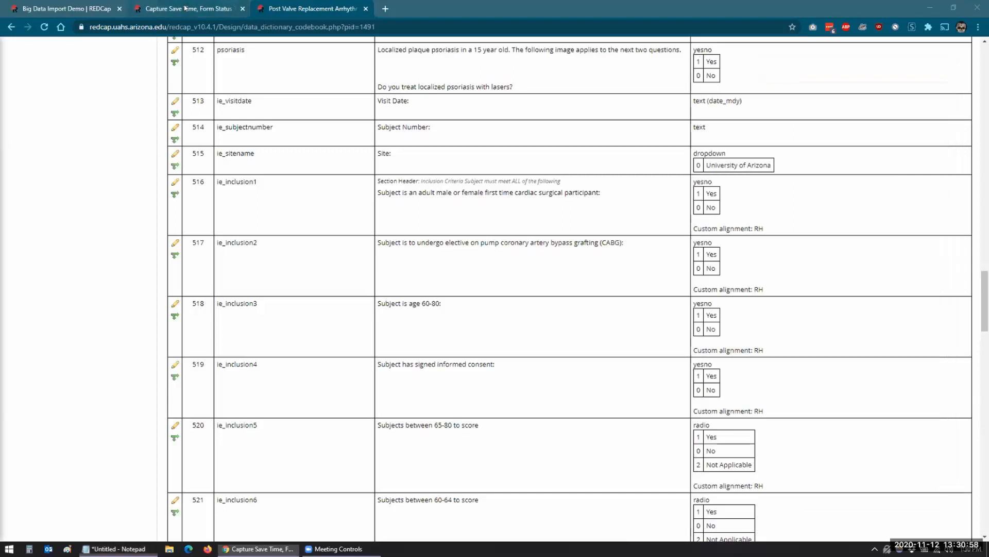
scroll(87, 170, "up", 2)
left_click(39, 82)
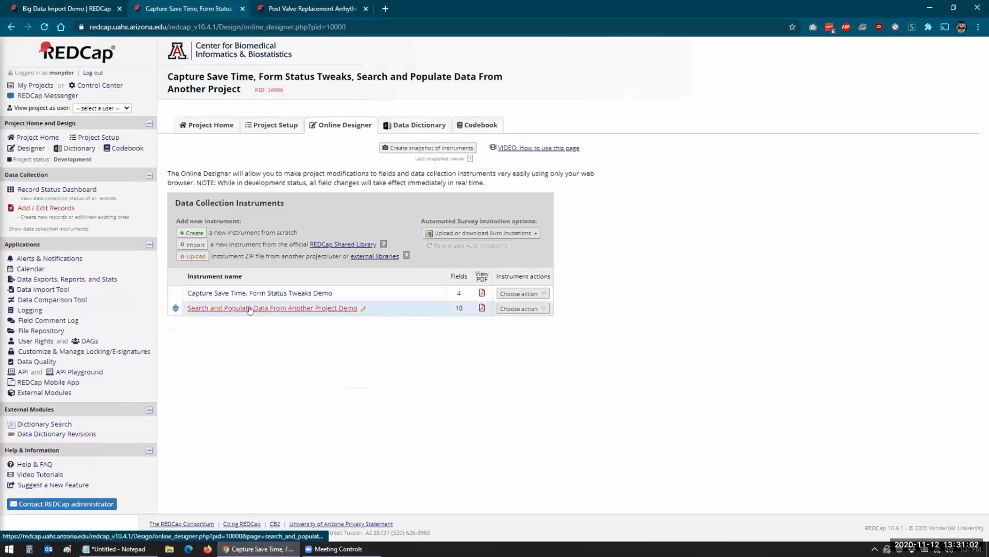
left_click(192, 231)
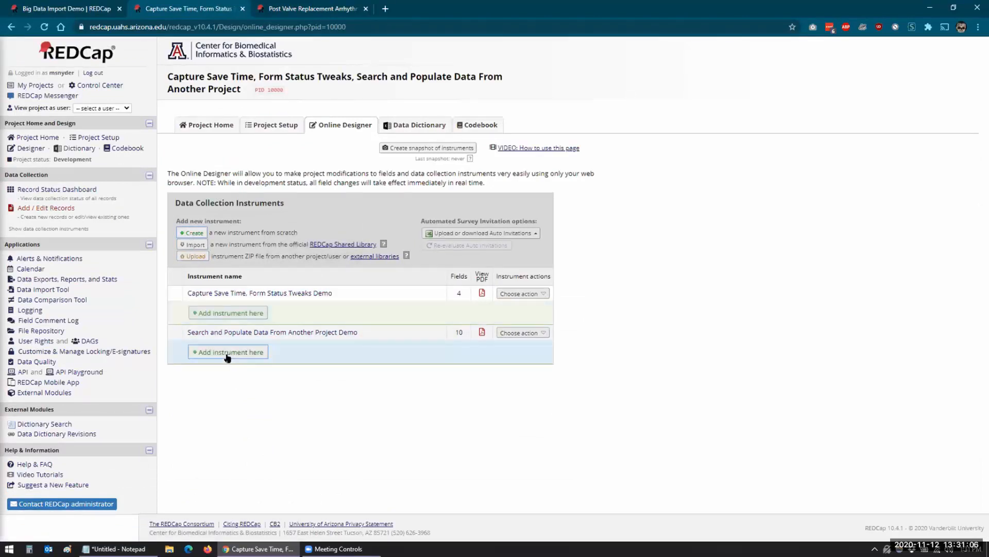
left_click(226, 354)
type("Test")
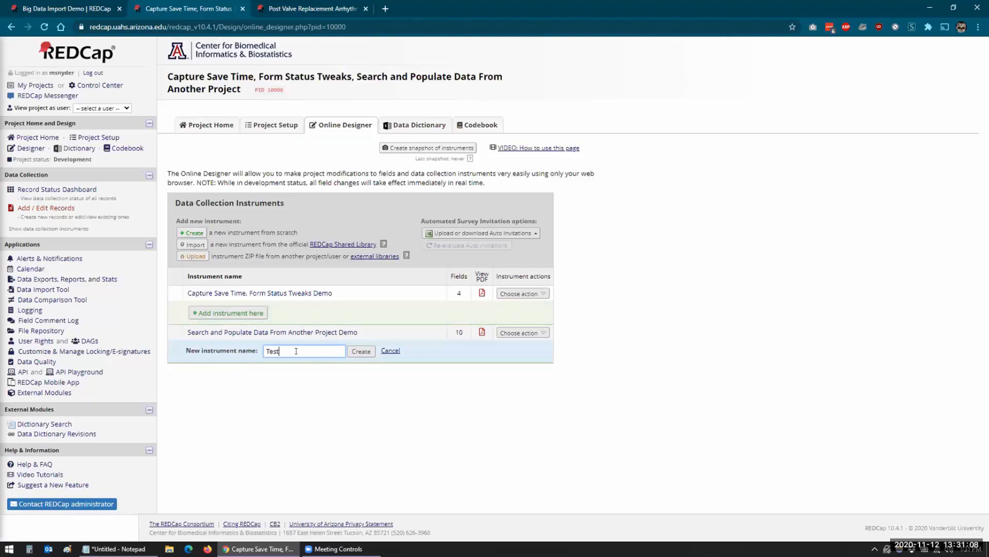
left_click(359, 351)
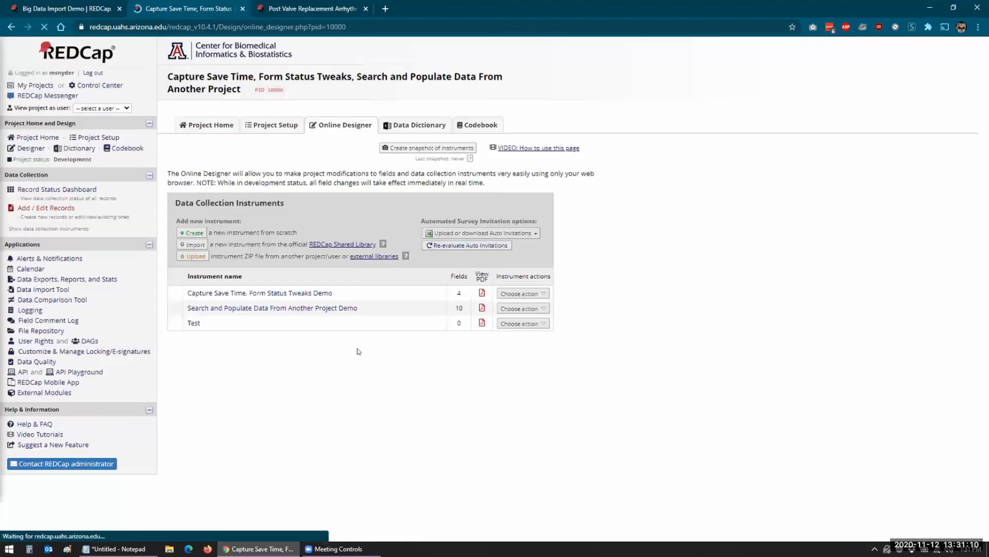
left_click(192, 323)
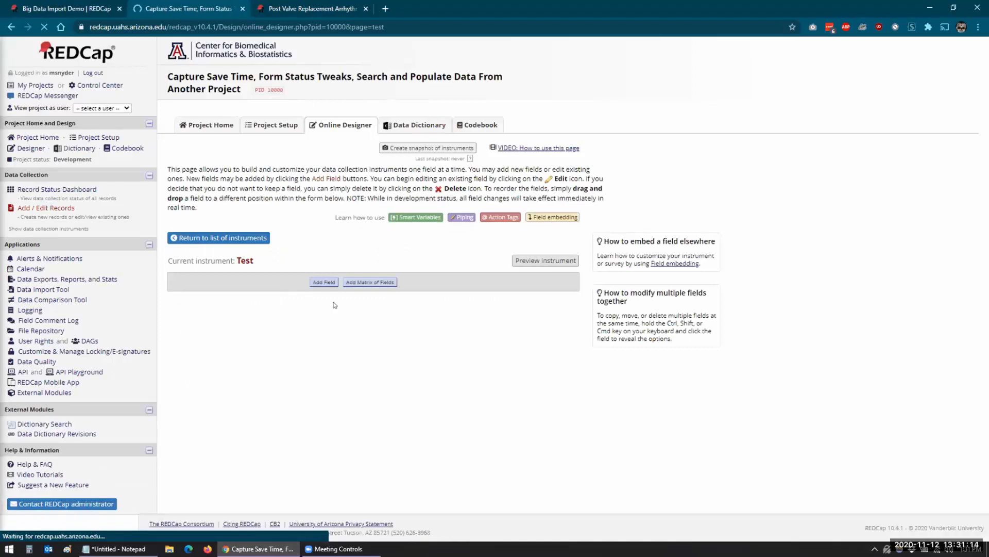
Add a First Name text box field with variable name fname.
left_click(324, 282)
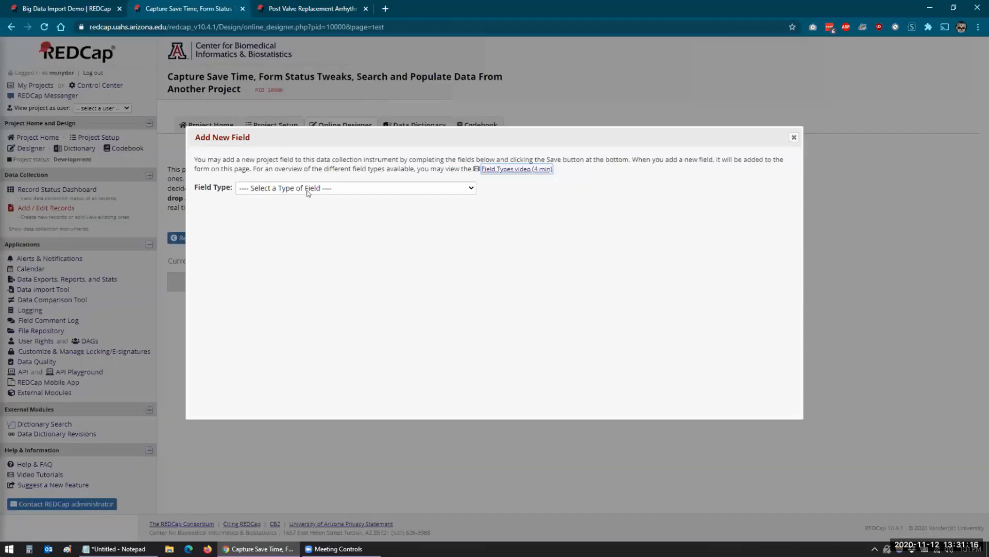
left_click(265, 190)
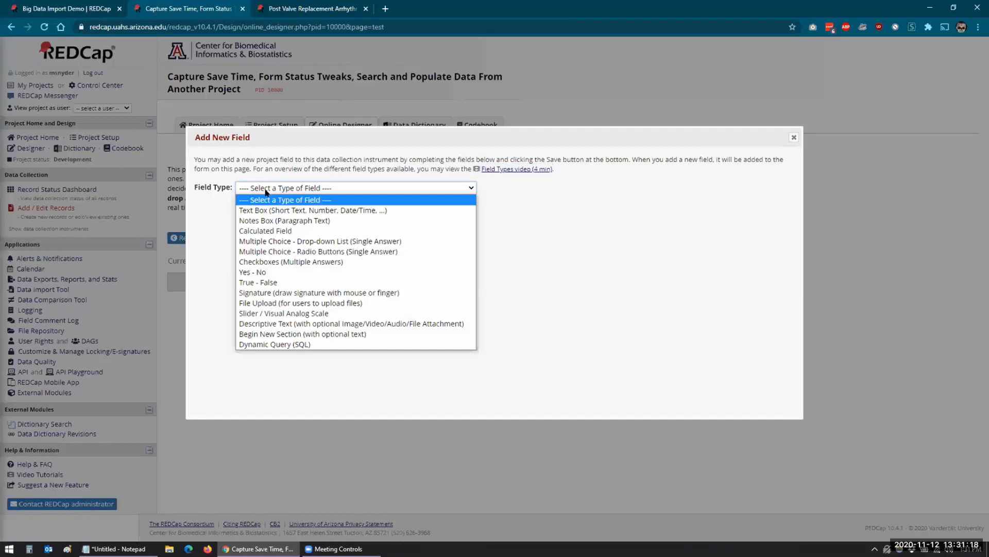
left_click(274, 210)
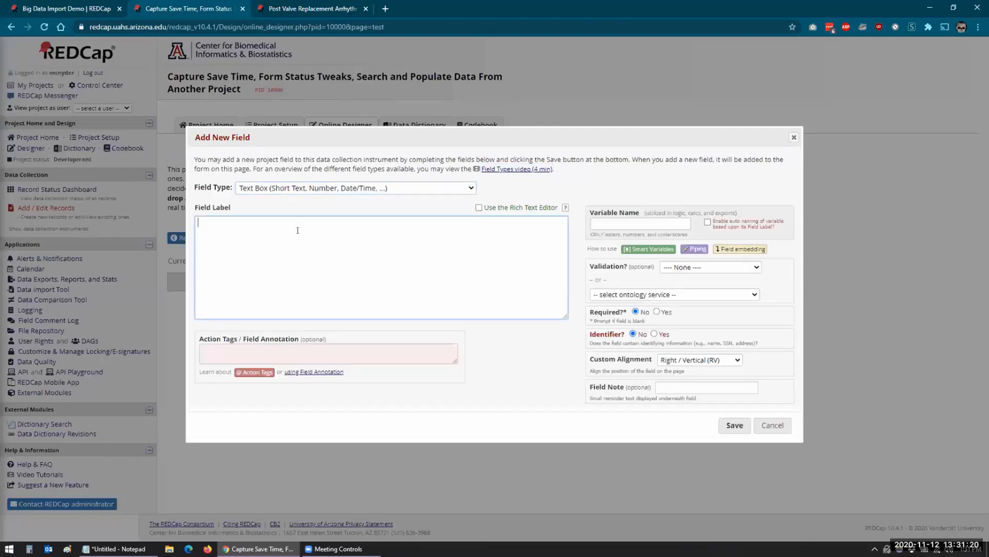
type("First Name")
left_click(610, 224)
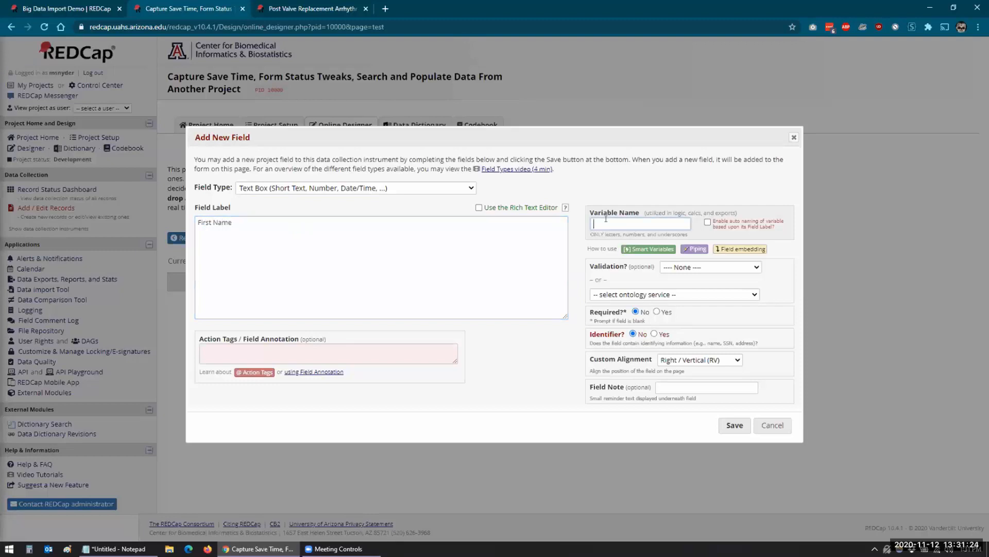
type("fname")
left_click(721, 428)
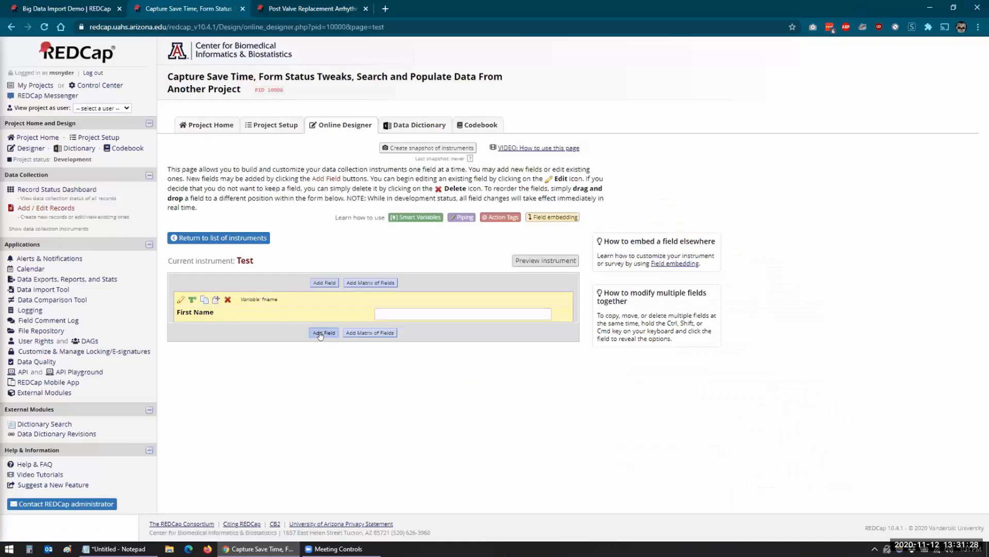
Add a Last Name text box field with variable name lname.
left_click(319, 334)
left_click(279, 285)
type("La")
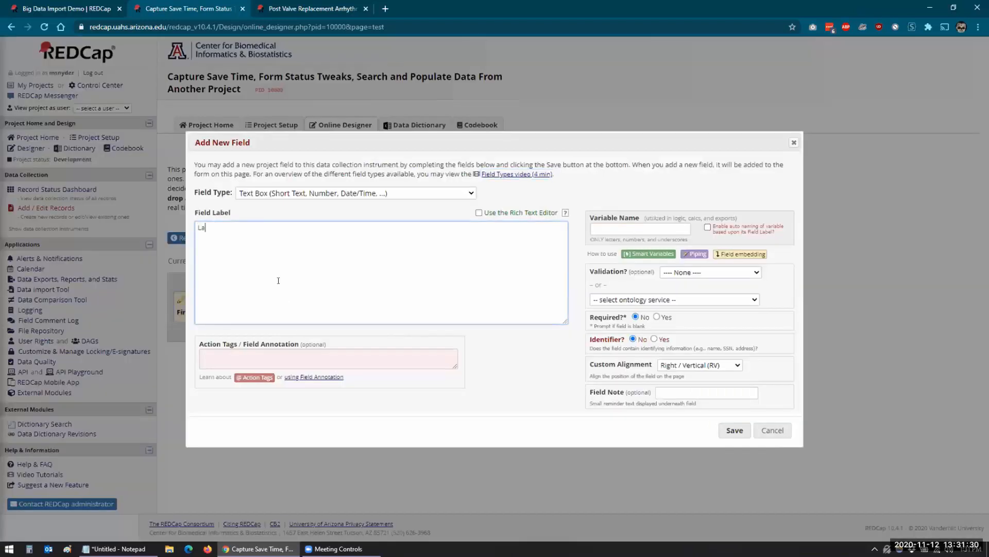
type("st Name")
left_click(598, 227)
type("lname")
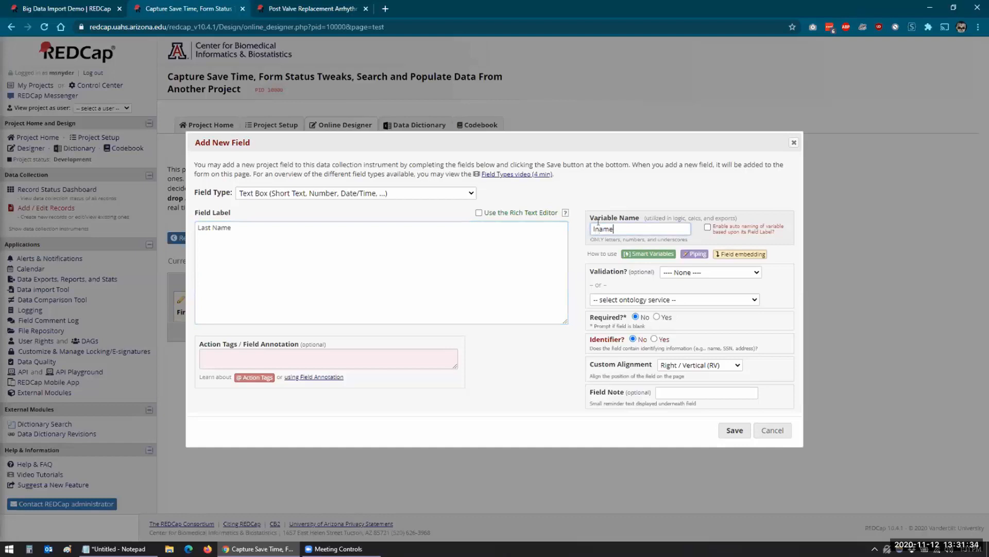
left_click(723, 431)
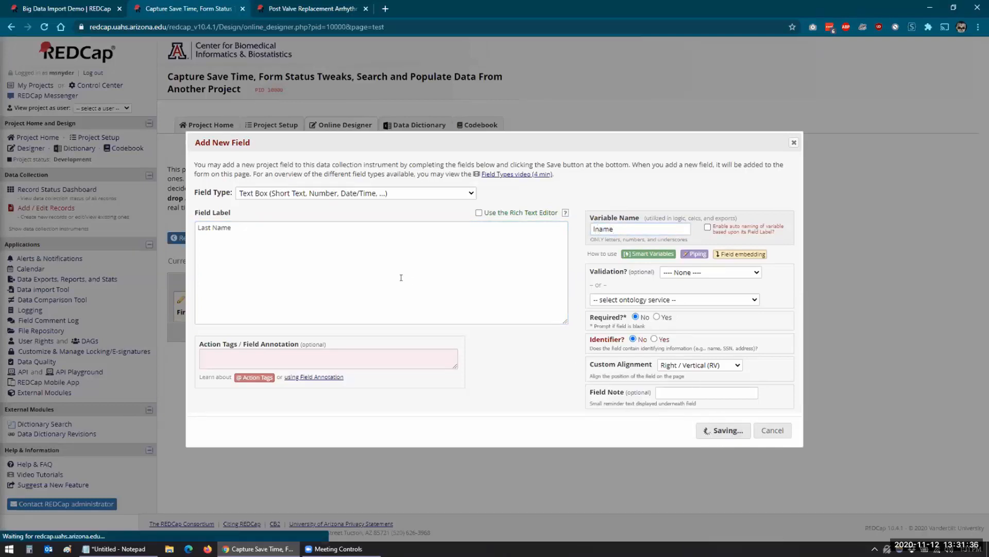
Start a third field, entering its variable name for the 1491 visit date.
key("alt+Tab")
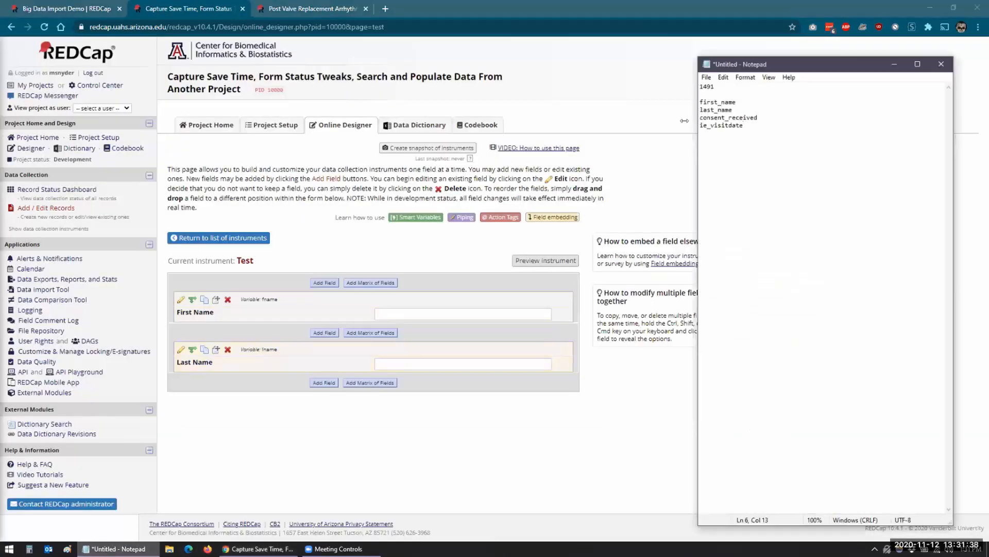
left_click_drag(714, 86, 699, 86)
left_click(325, 384)
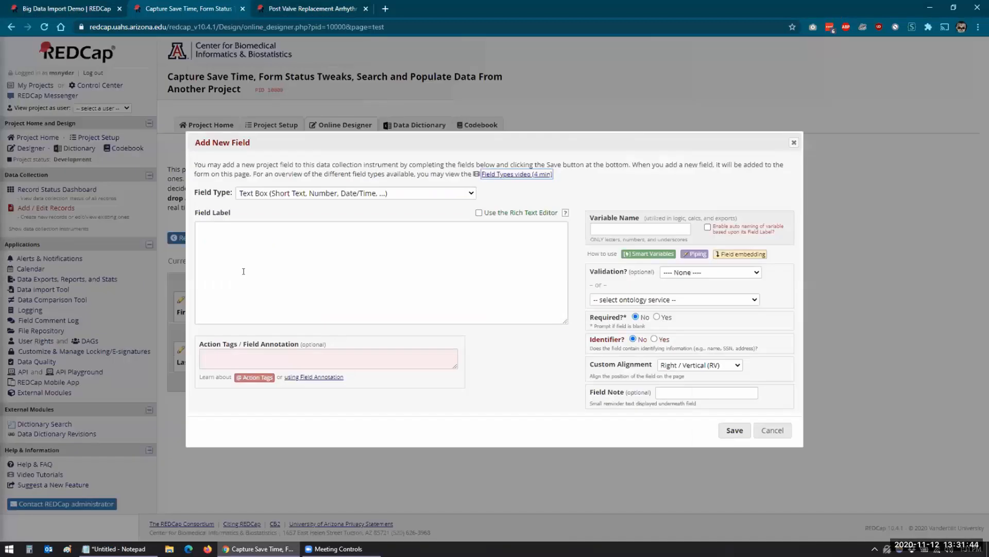
left_click(598, 224)
type("lev")
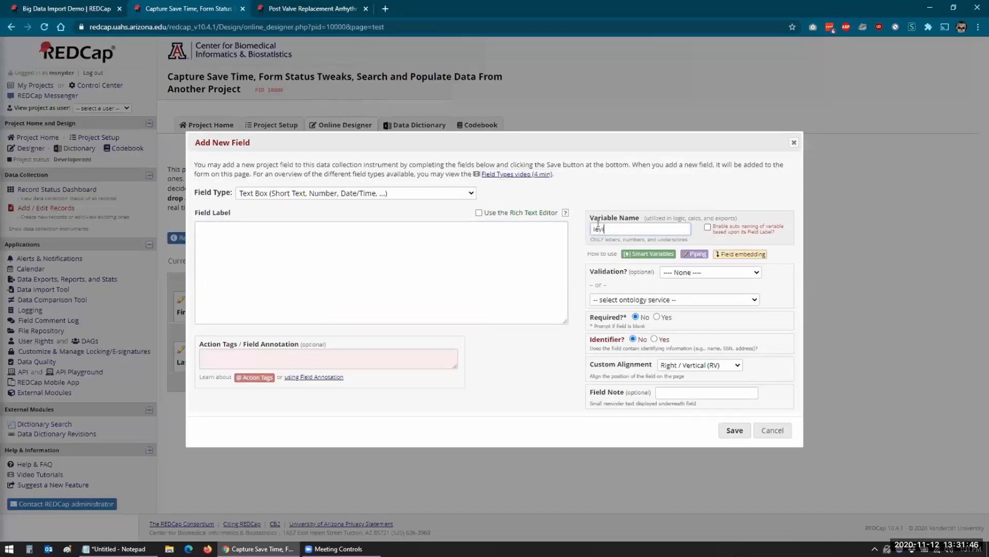
type(" visitdate 1491")
left_click(452, 271)
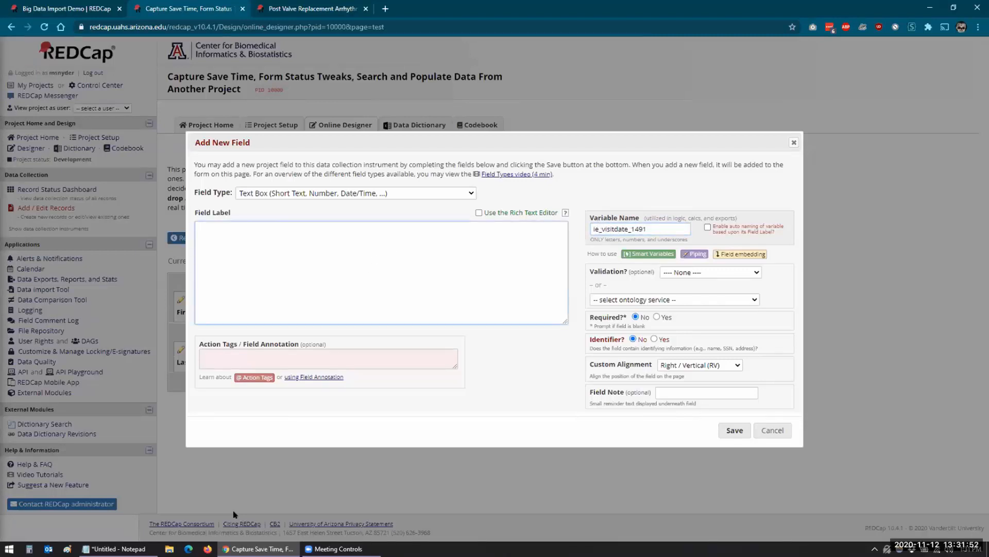
Label it Visit Date, validate it as Date (M-D-Y), and save the field.
left_click(73, 9)
left_click(304, 9)
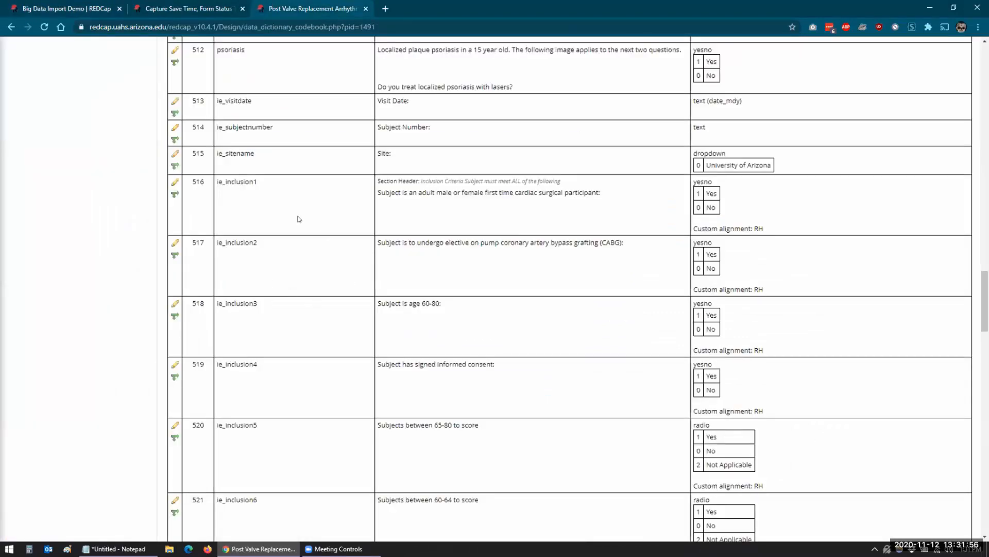
scroll(290, 343, "up", 1)
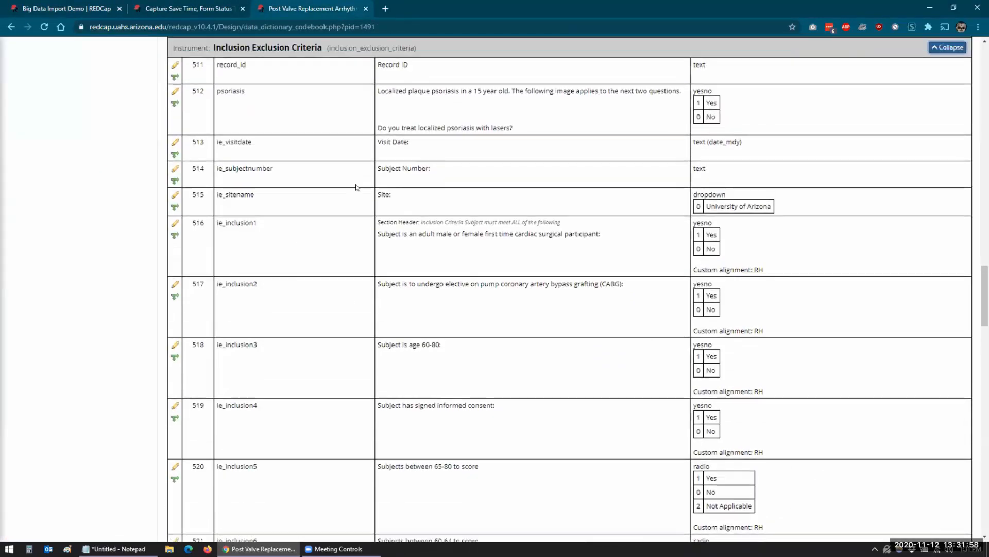
key("ctrl+shift+Tab")
type("Visit Date")
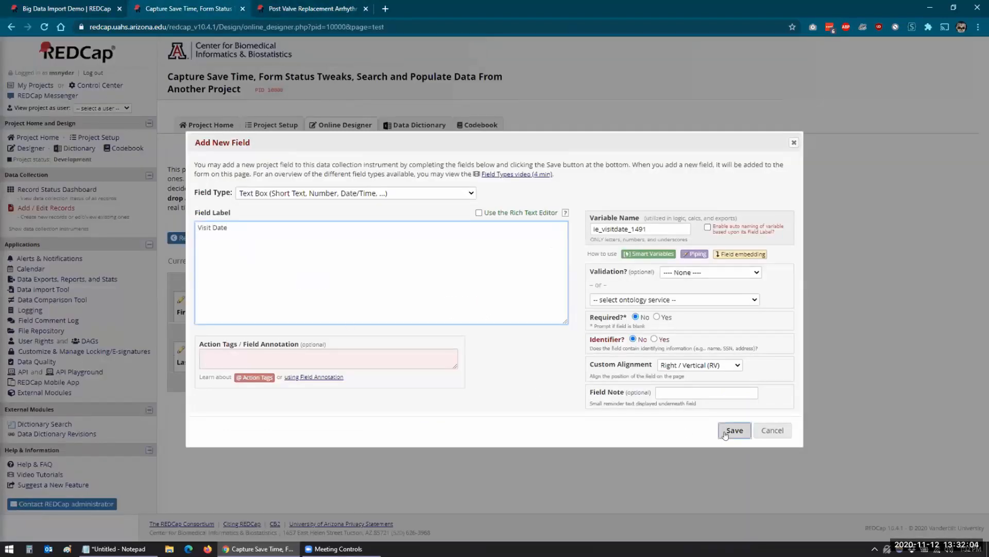
left_click(695, 272)
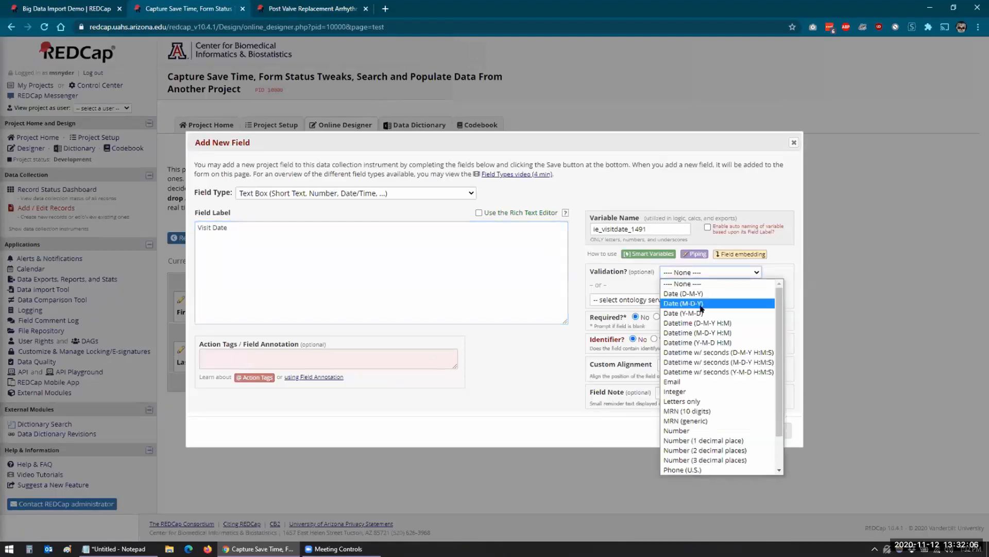
key("ctrl+Tab")
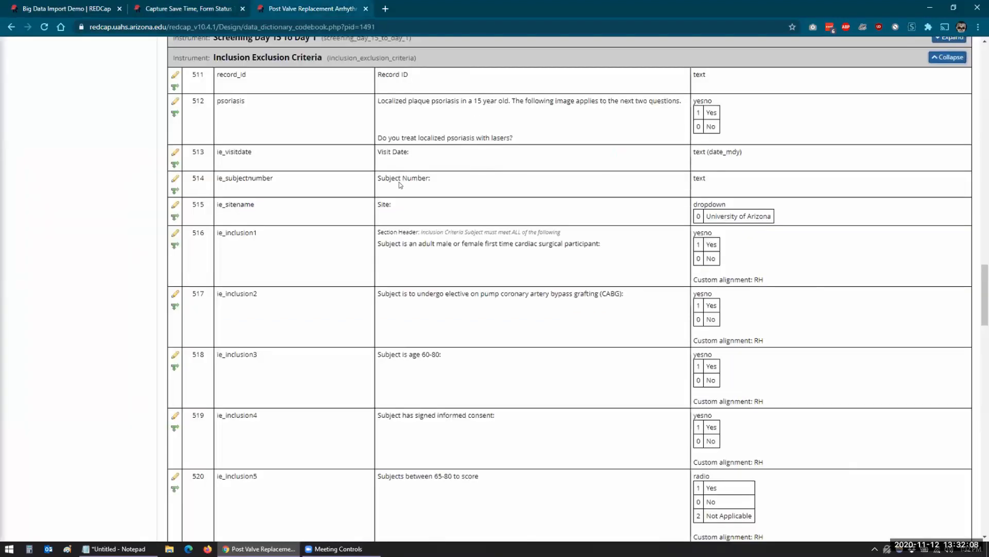
key("ctrl+shift+Tab")
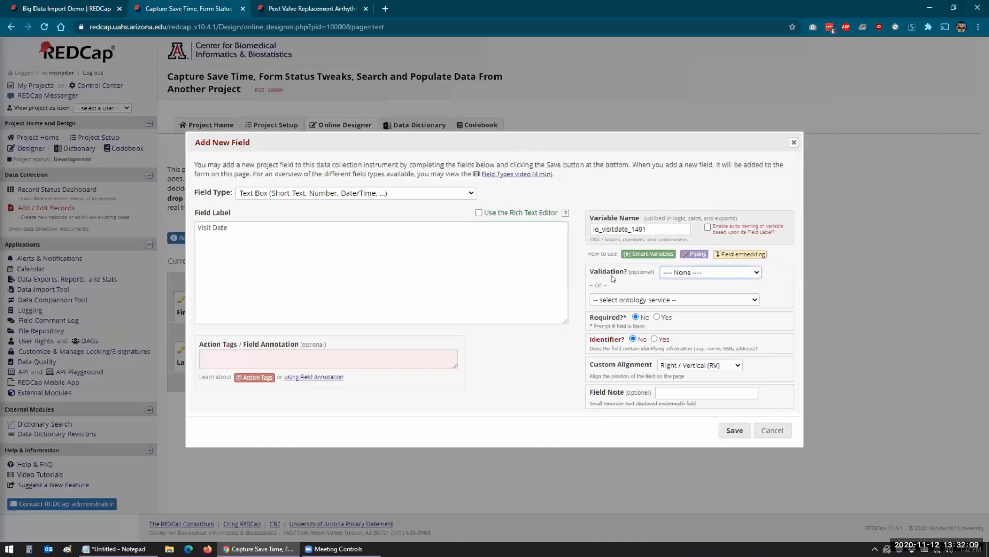
left_click(667, 273)
left_click(685, 301)
left_click(732, 459)
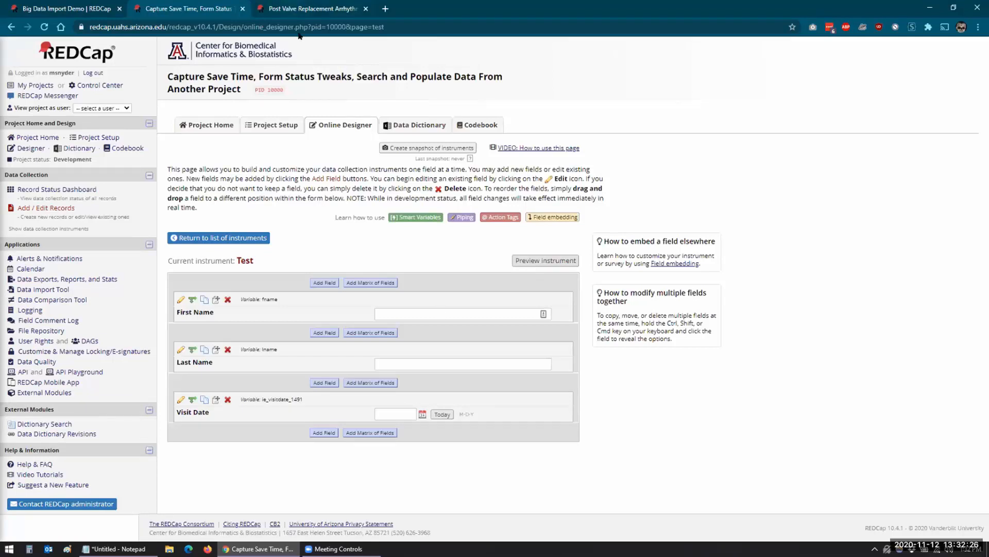
Review the arrhythmia study's codebook alongside the field-name notes.
left_click(312, 9)
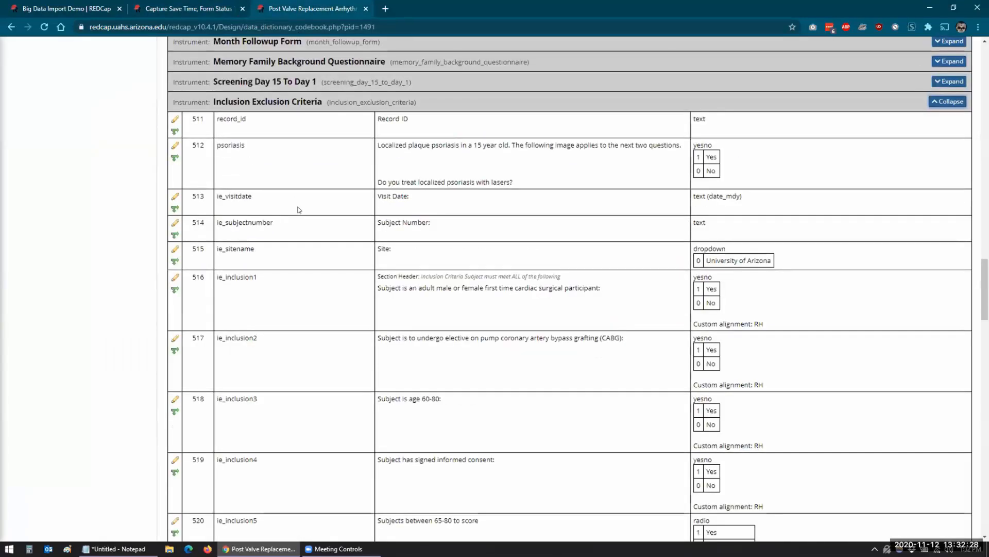
scroll(298, 210, "up", 20)
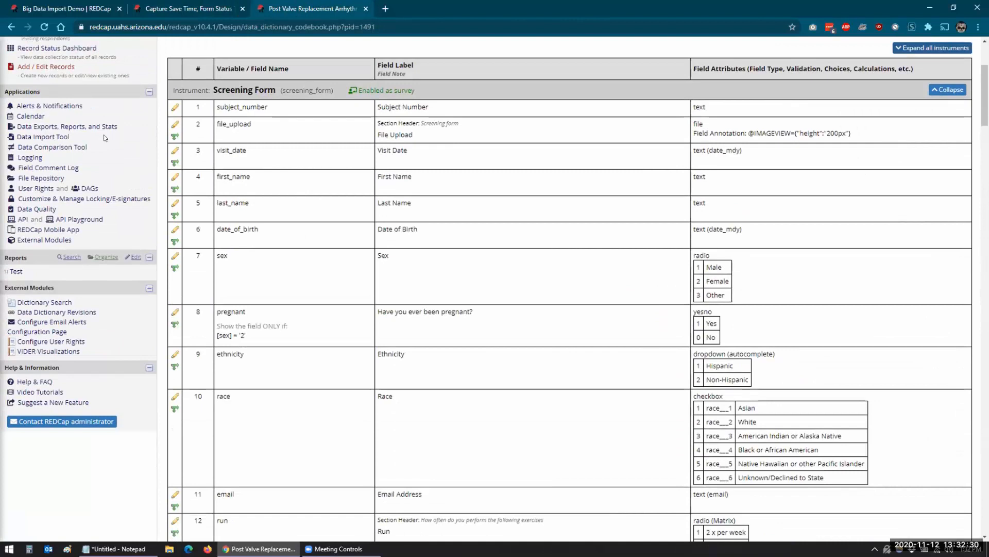
left_click(114, 549)
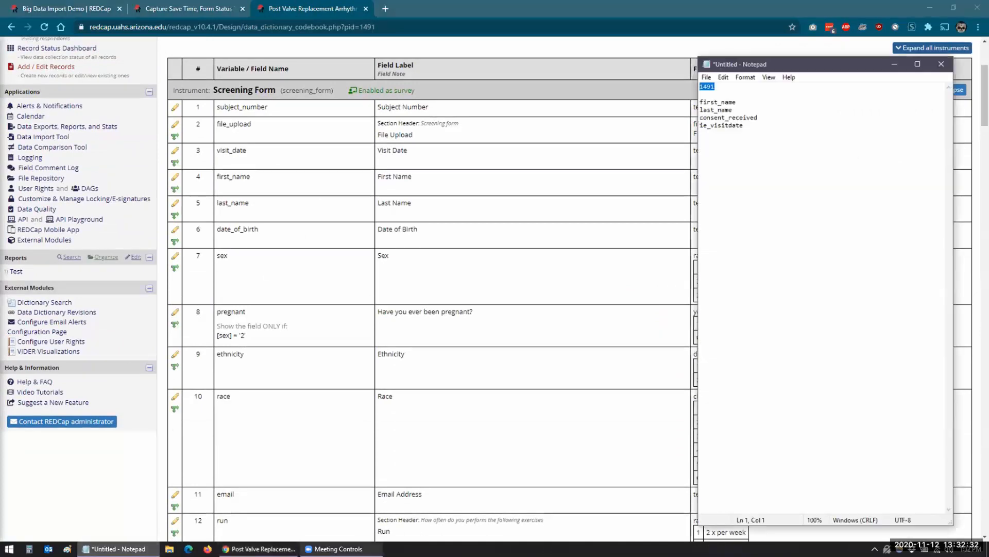
In Capture Save Time's Search and Populate settings, add a second Enabled Forms entry for test.
left_click(167, 9)
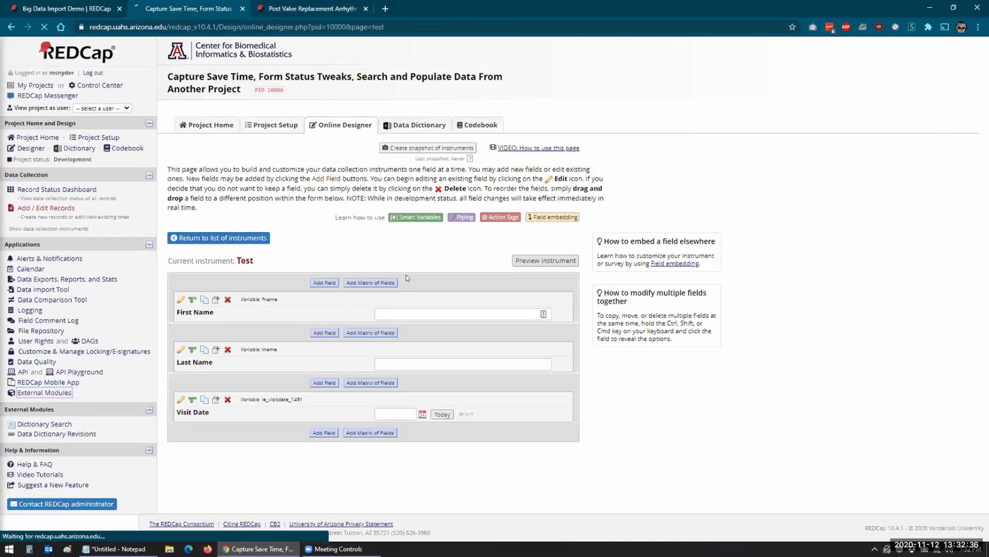
scroll(206, 367, "down", 3)
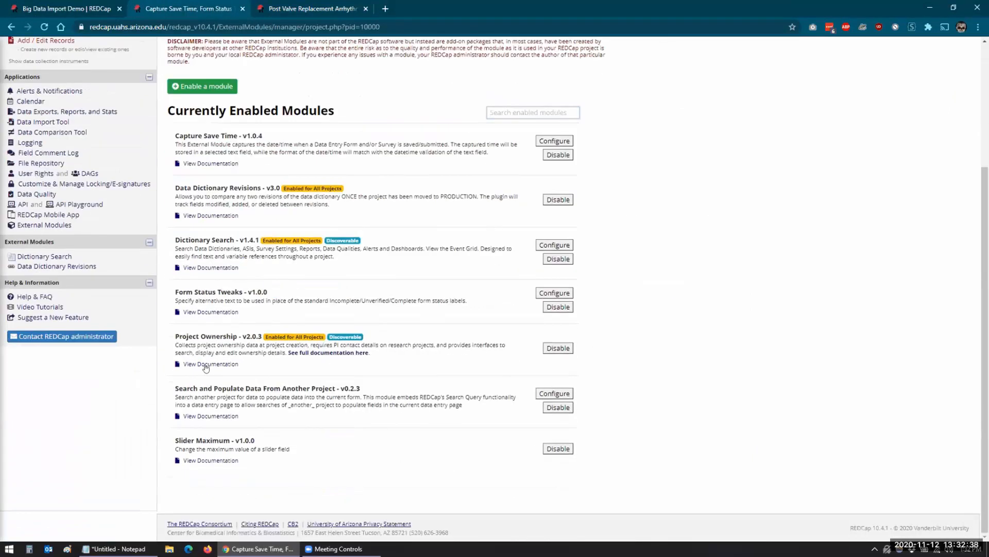
left_click(554, 393)
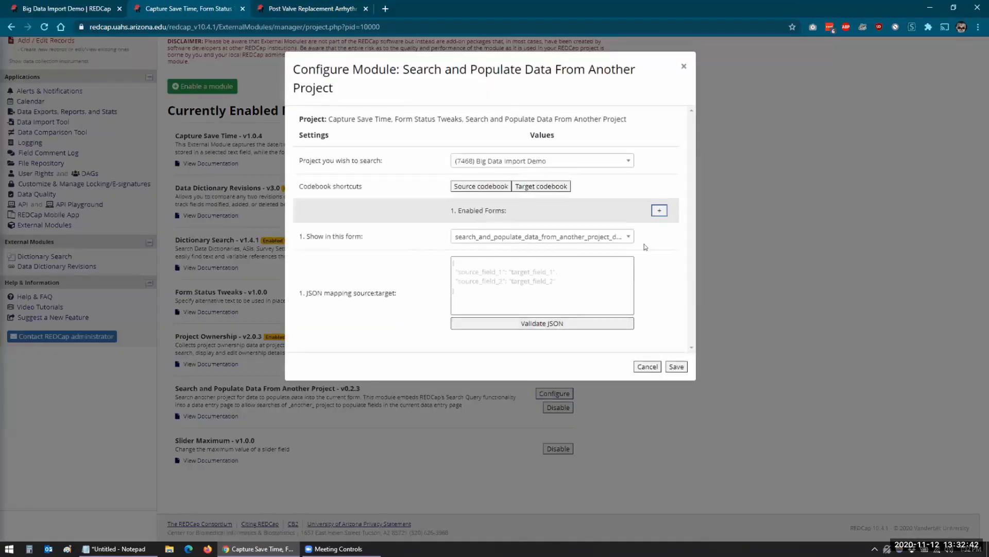
left_click(659, 210)
left_click(569, 384)
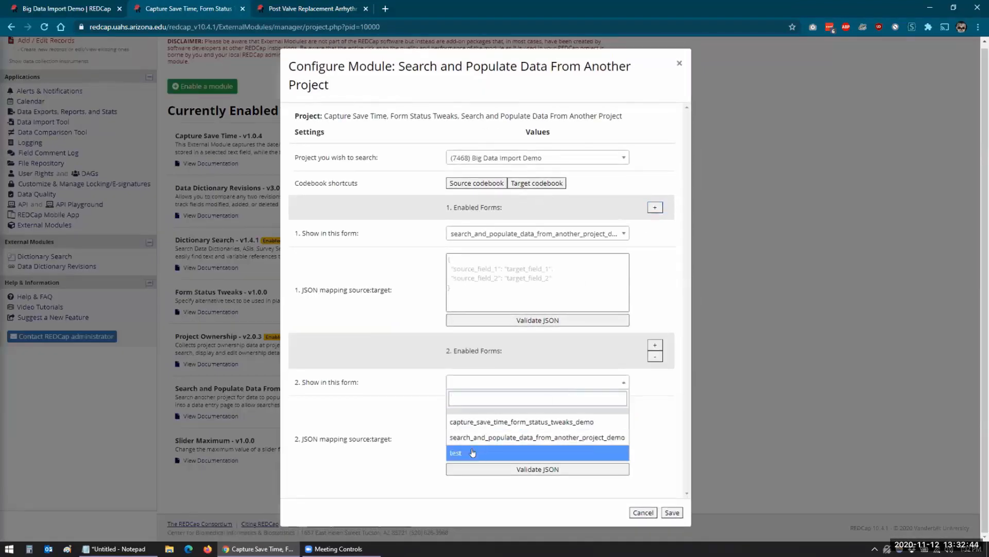
left_click(473, 452)
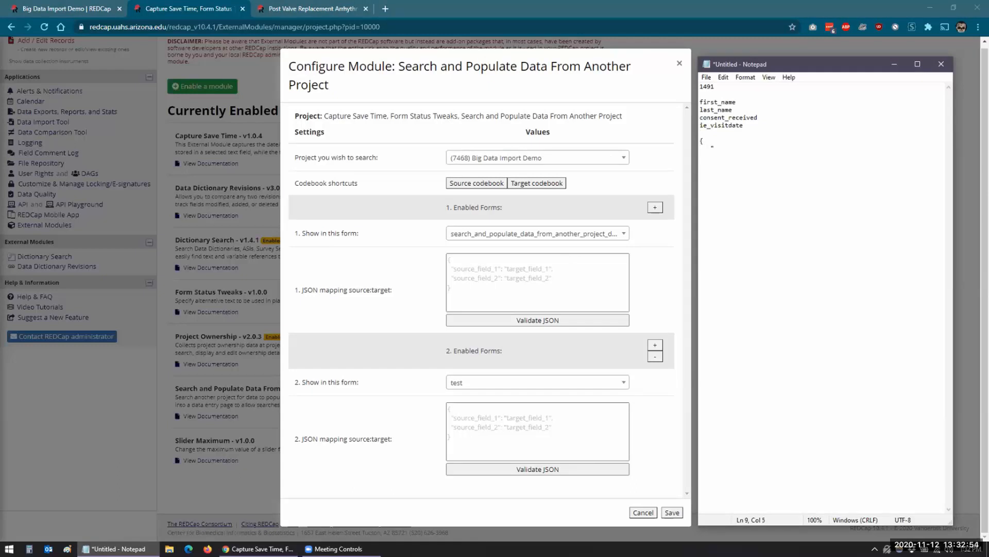
Write the JSON mapping first_name→fname, last_name→lname, ie_visitdate→ie_visitdate_1491 in Notepad.
type("first_name\":\"fname\",")
key("Return")
type("\"last_")
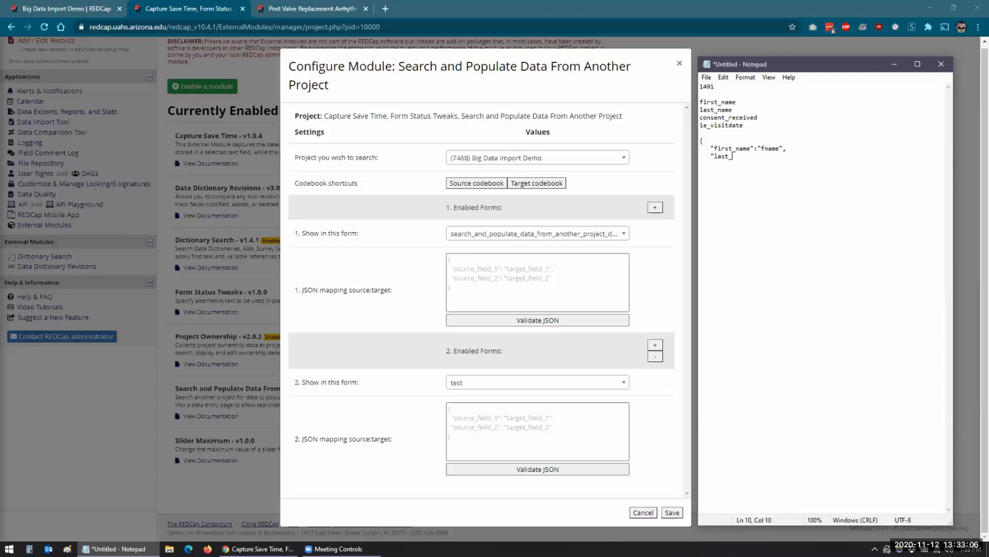
type("name\":")
type("\"lname\",    \"")
type("ie_visitd")
type("ate\":\"ie")
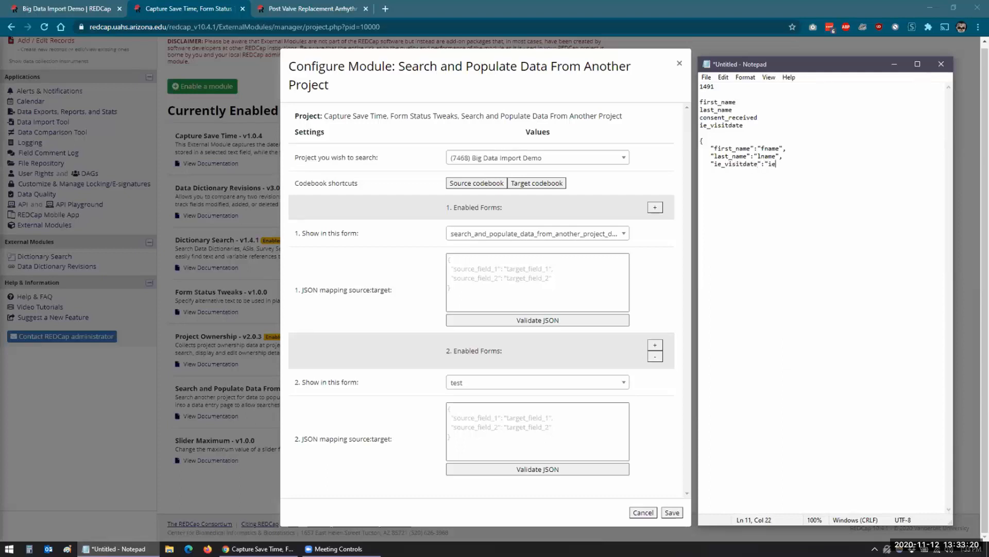
type("_visitdate")
left_click(191, 5)
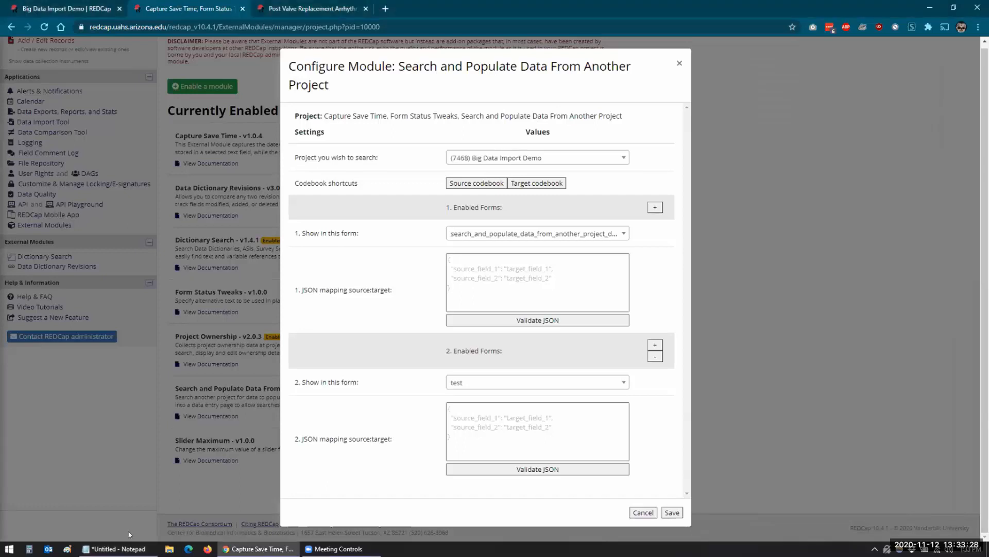
left_click(127, 549)
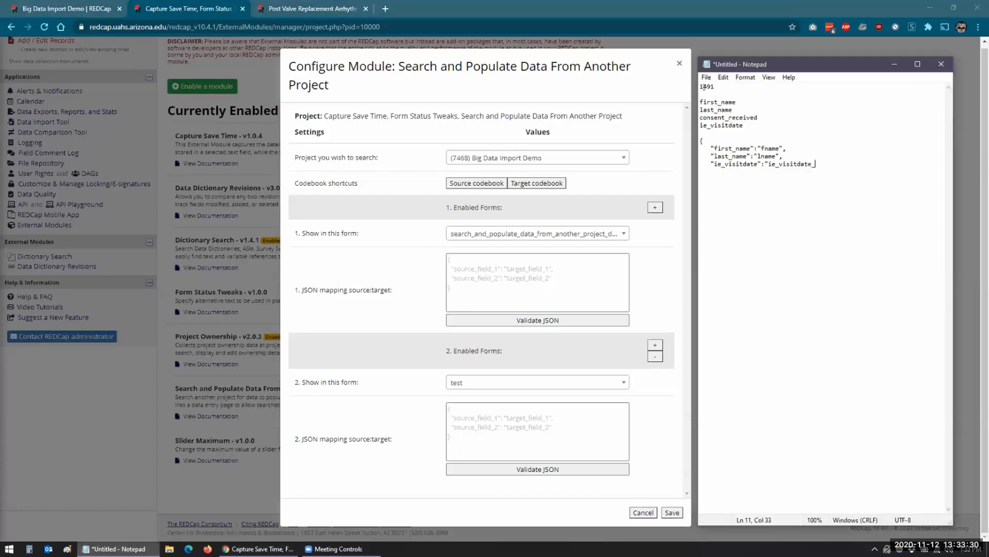
type("1491\"")
Paste the mapping into the test entry's JSON box and validate it.
left_click_drag(718, 170, 691, 138)
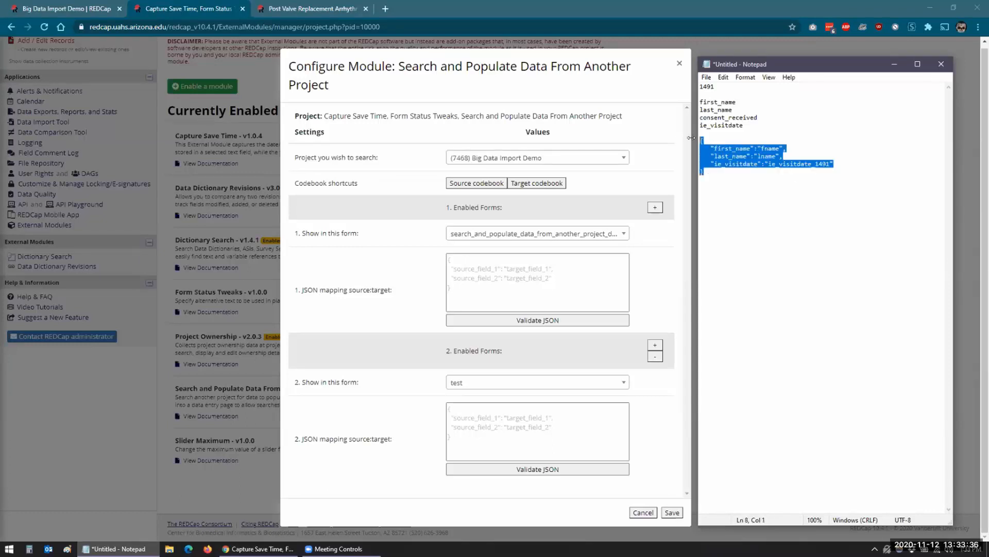
key("ctrl+c")
left_click(502, 426)
key("ctrl+v")
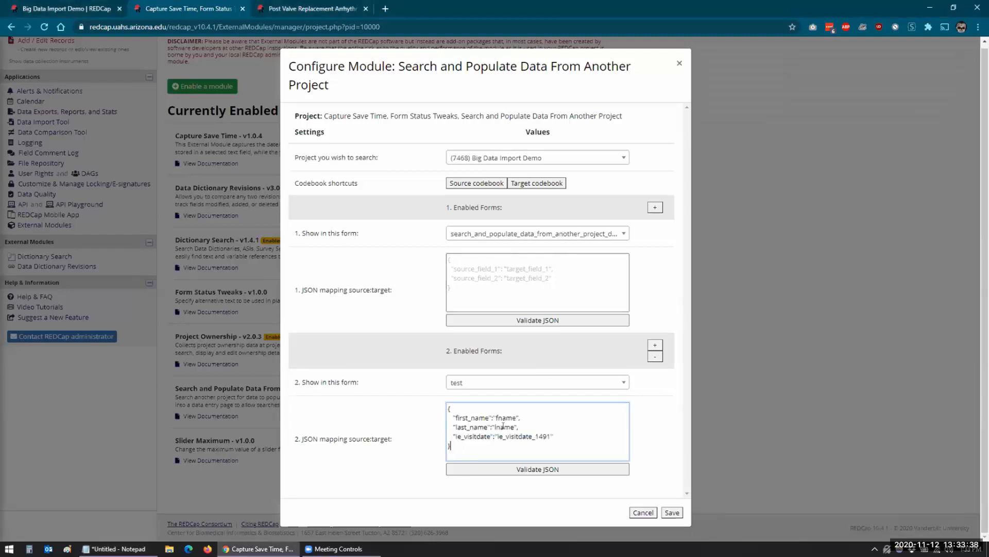
left_click(527, 471)
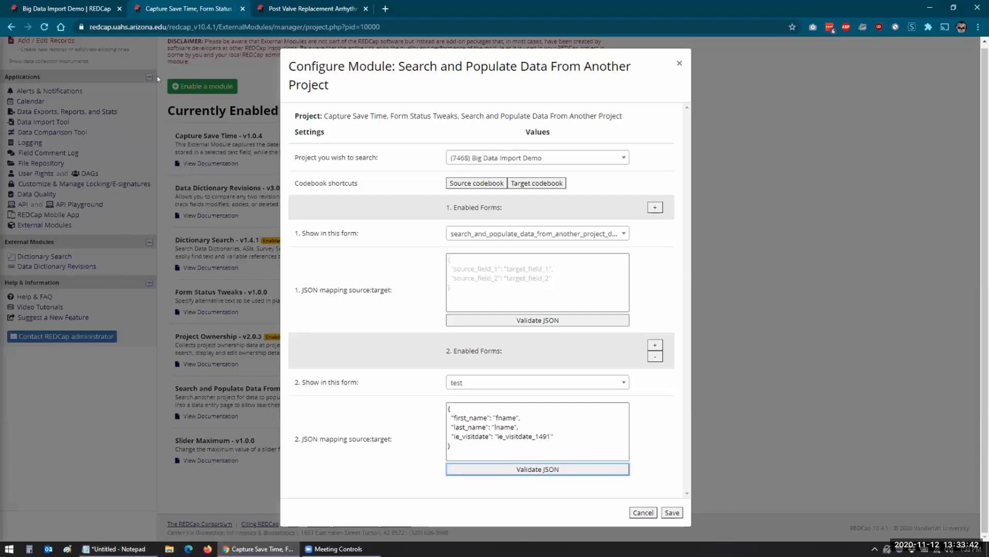
left_click(264, 13)
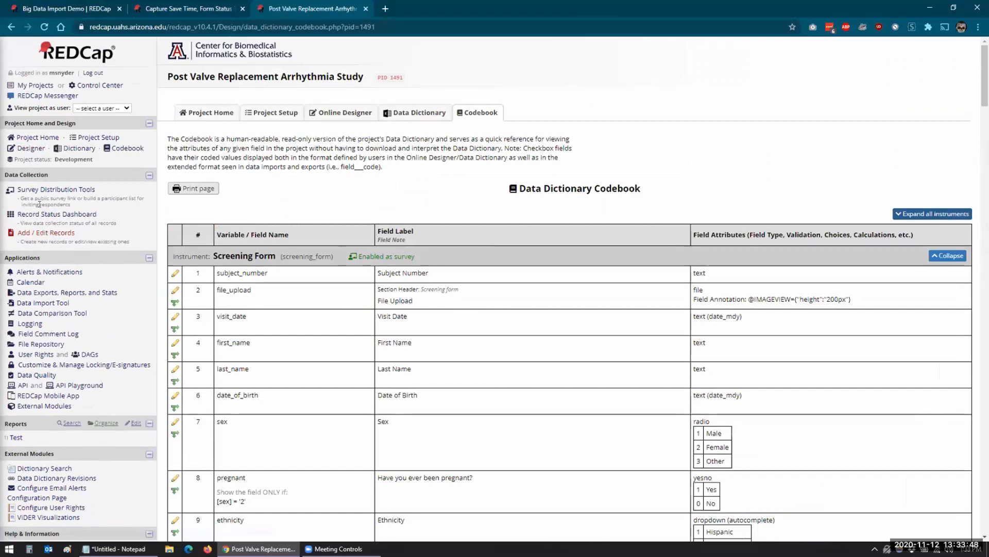
Create record 6 with the subject's first and last name on the Screening Form and save it.
left_click(40, 214)
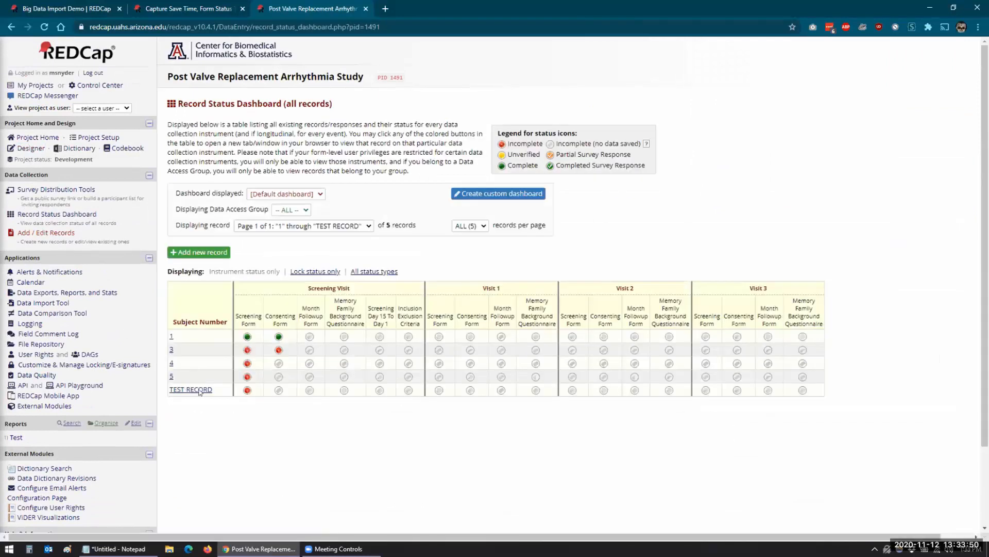
left_click(211, 253)
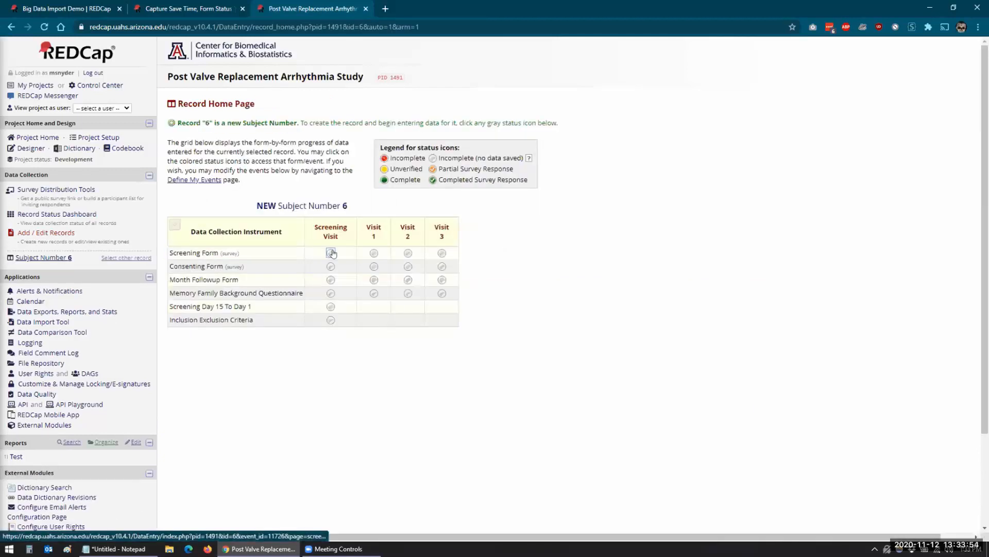
left_click(331, 252)
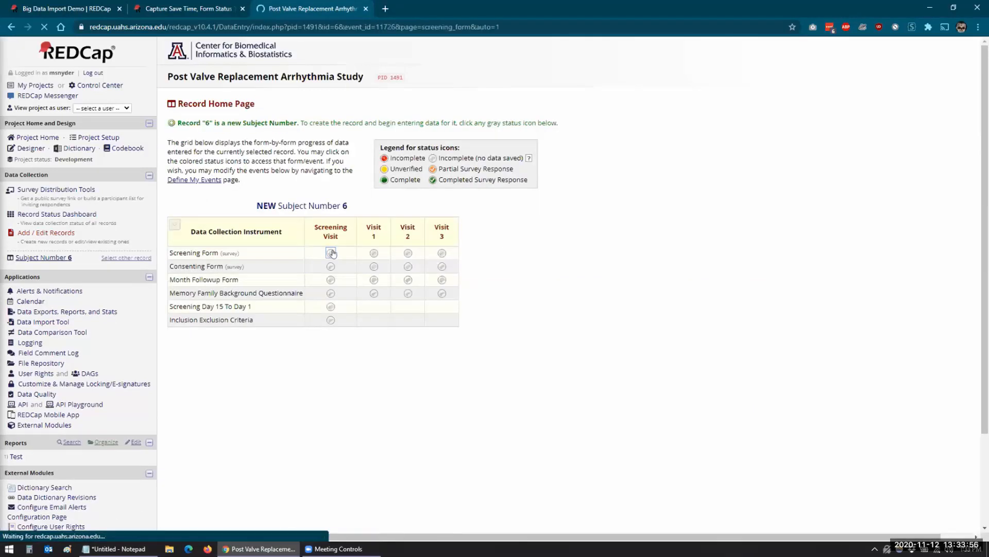
left_click(425, 270)
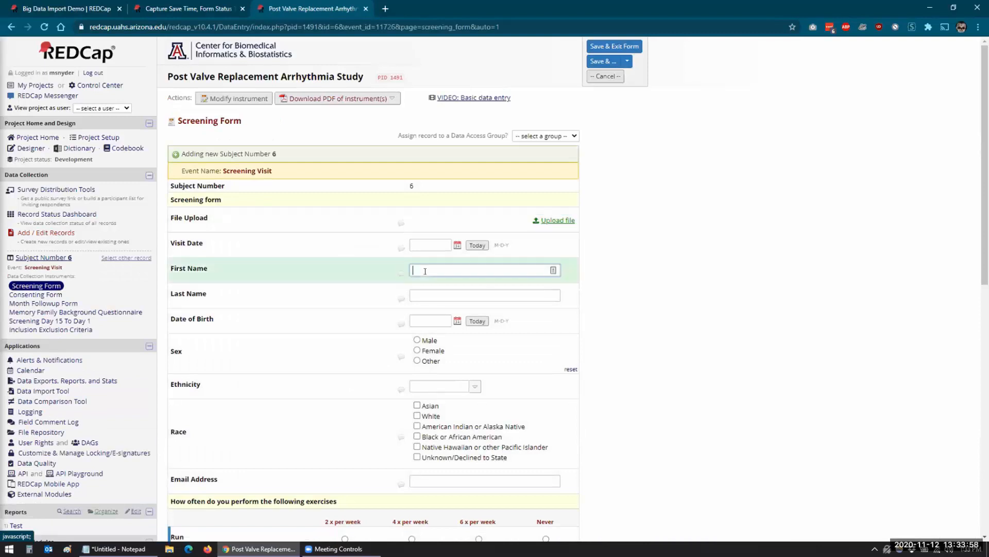
key("Tab")
key("Tab")
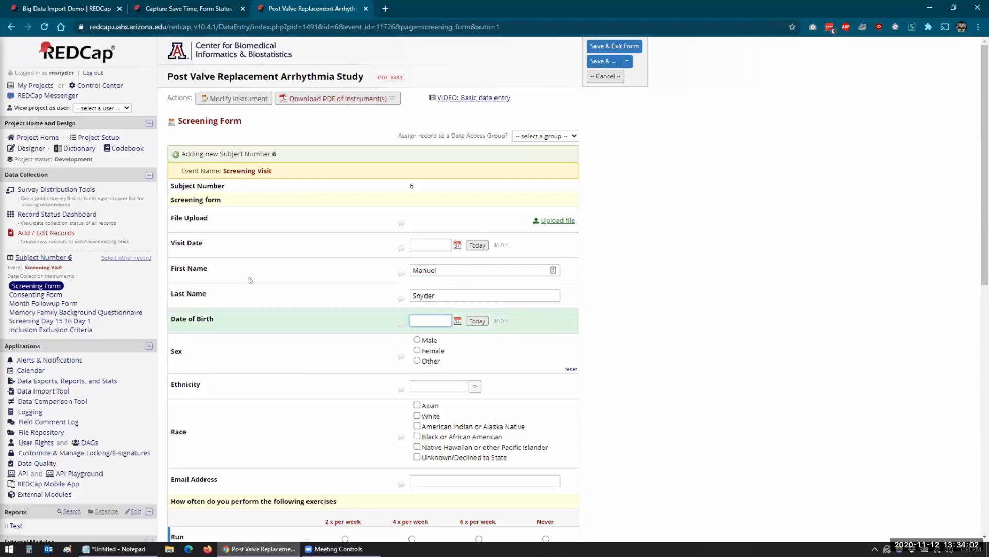
scroll(281, 343, "down", 1)
scroll(282, 345, "down", 7)
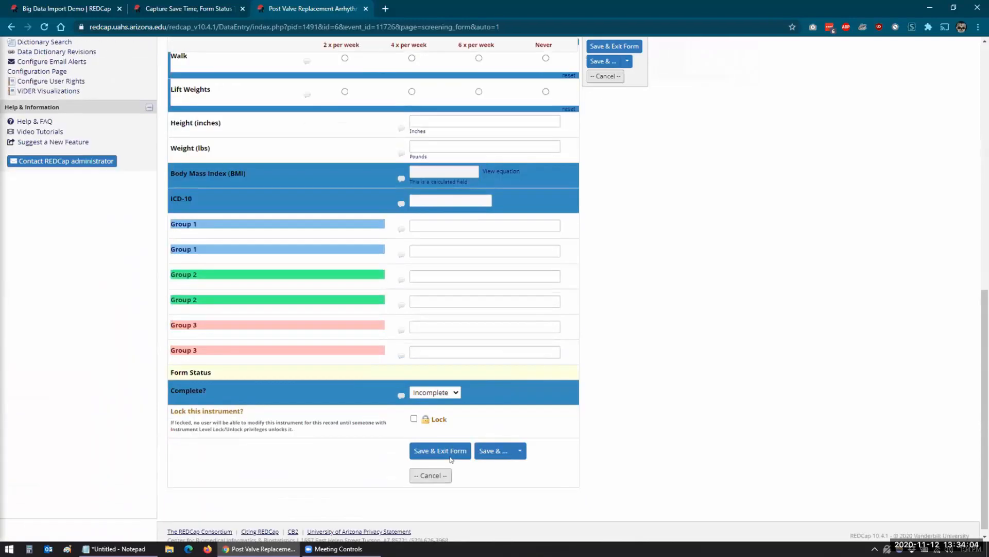
left_click(519, 454)
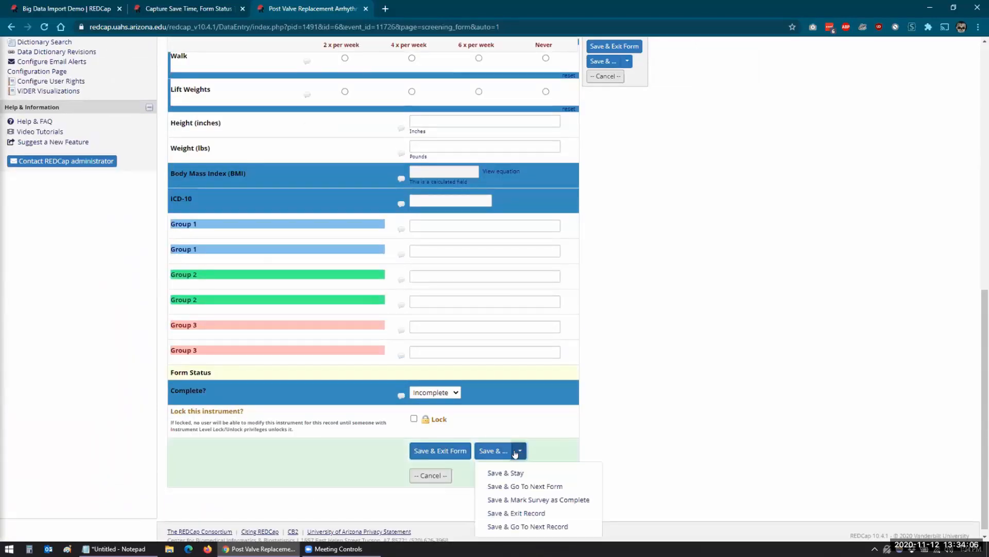
left_click(506, 513)
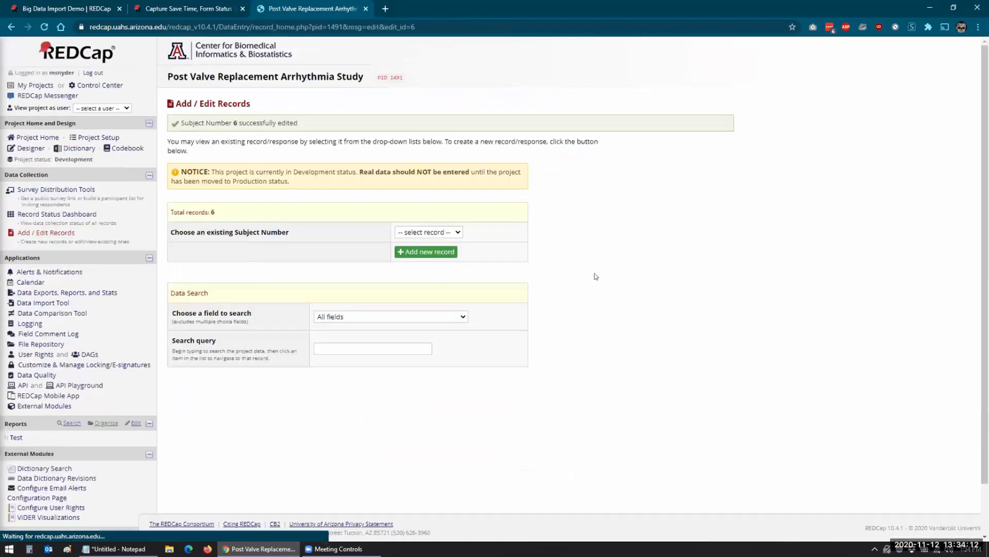
Create record 7 with Visit Date set to today (11-12-2020) and save it.
left_click(411, 253)
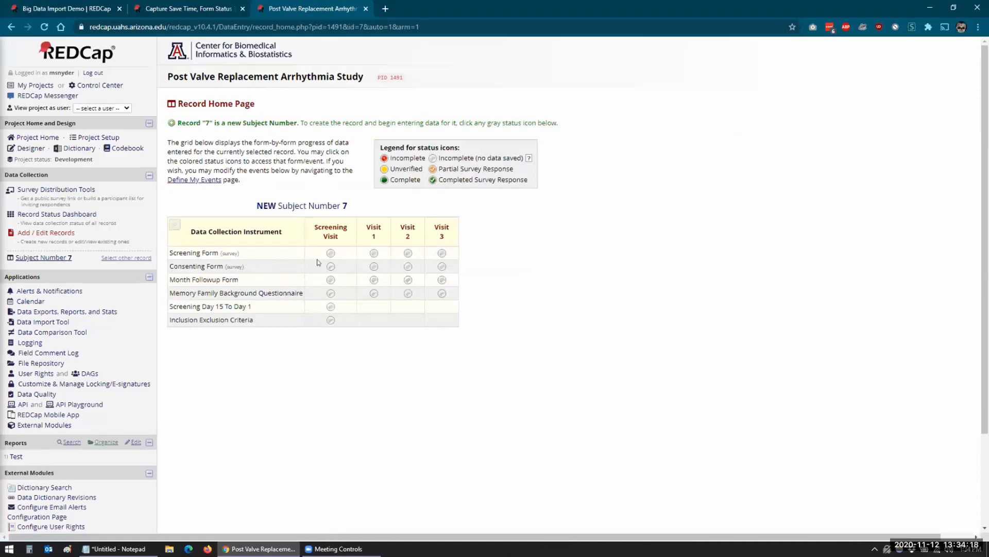
left_click(329, 323)
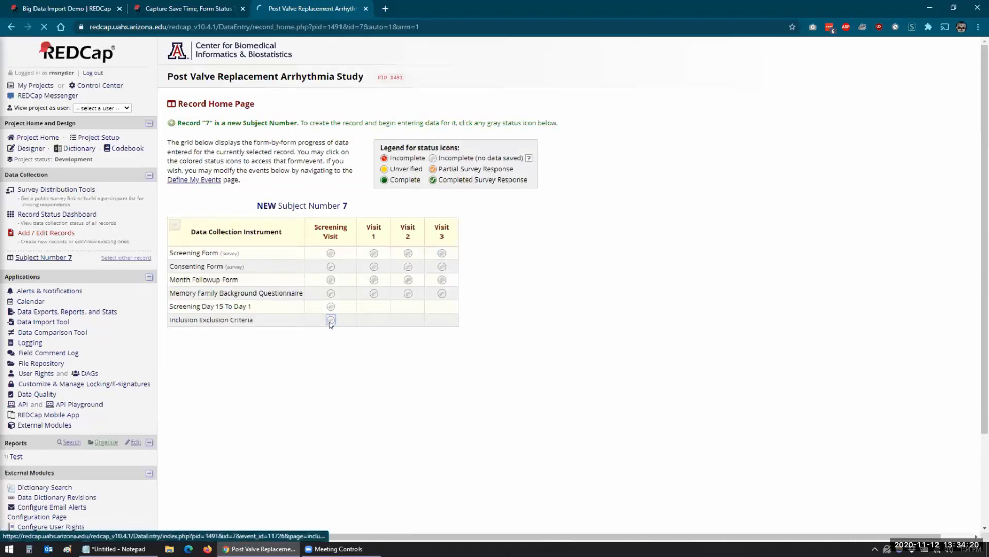
scroll(328, 325, "down", 5)
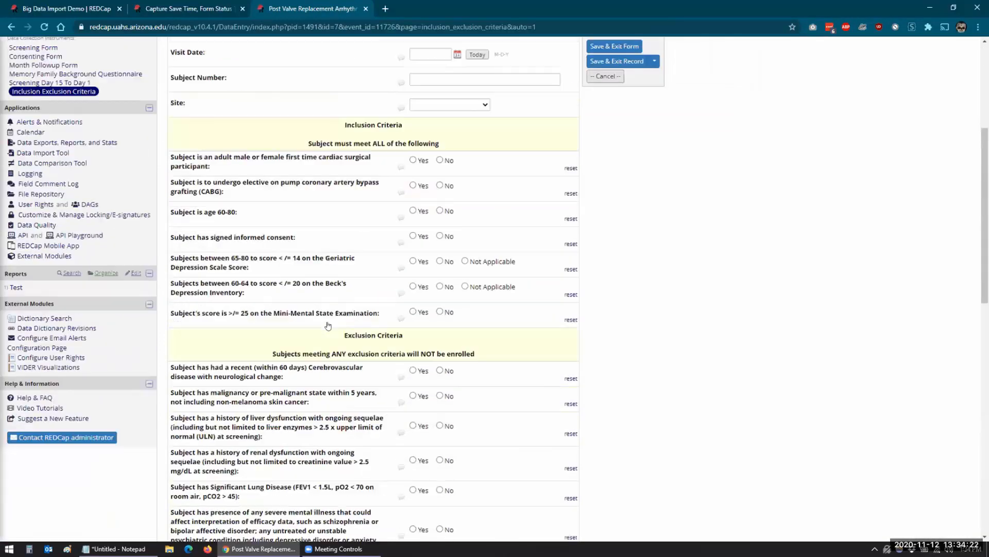
scroll(328, 325, "up", 3)
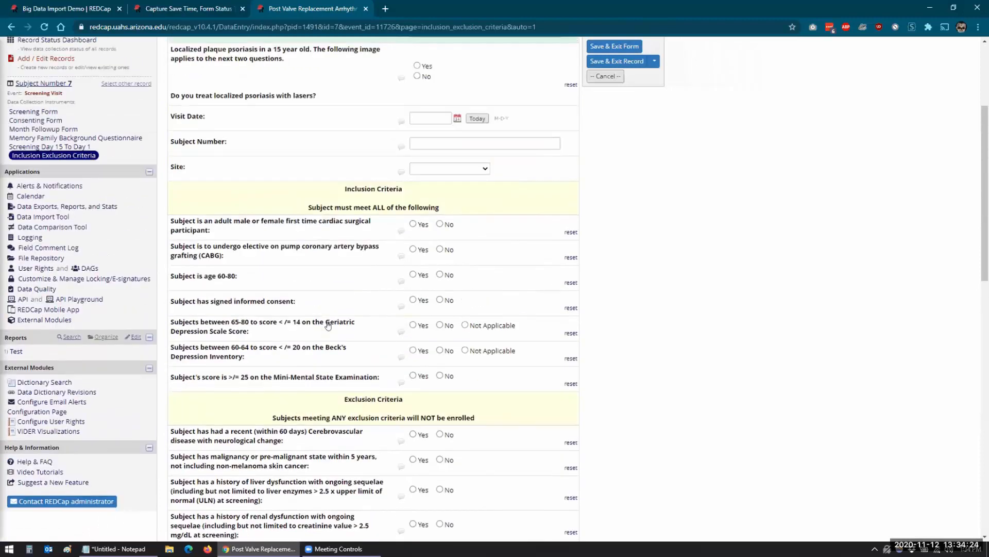
left_click(477, 185)
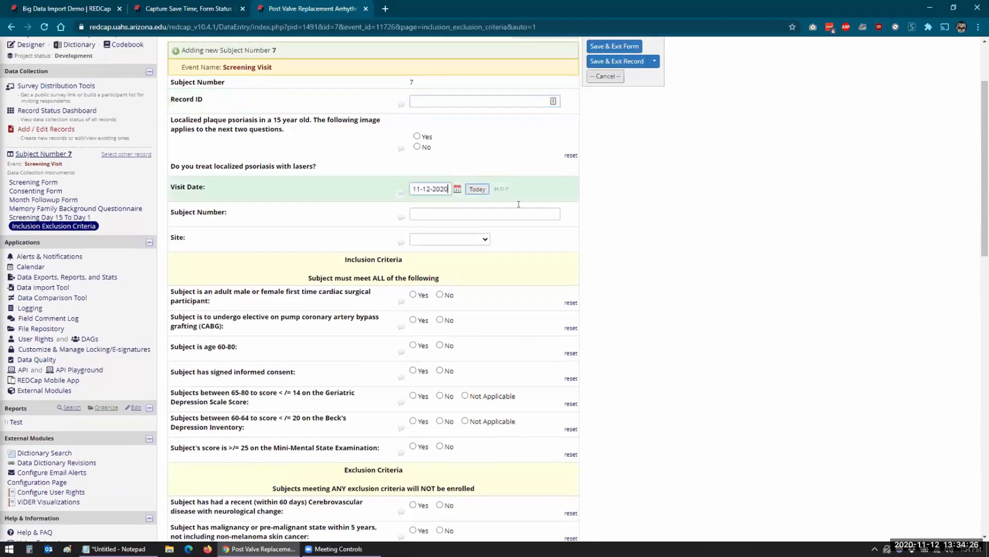
scroll(438, 397, "down", 1)
scroll(505, 469, "down", 15)
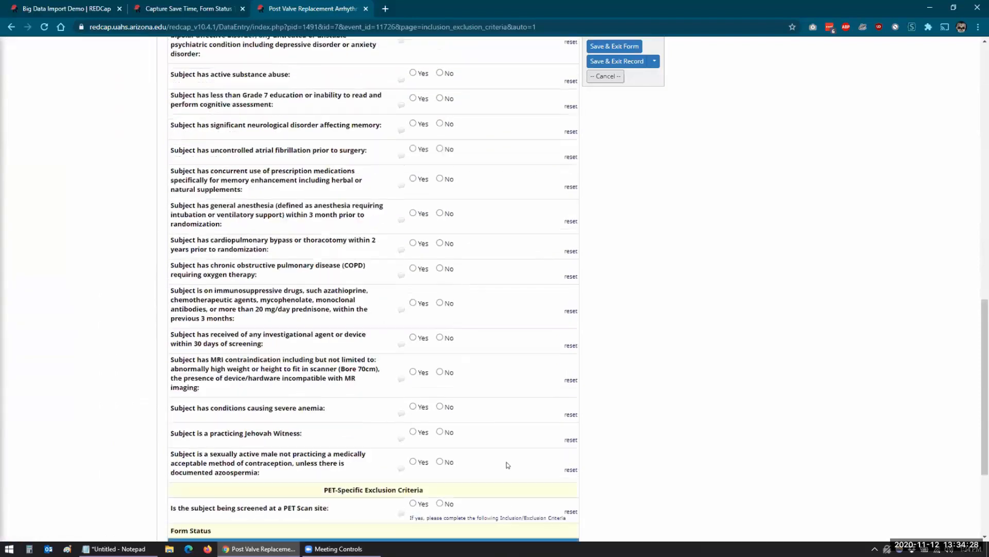
left_click(505, 444)
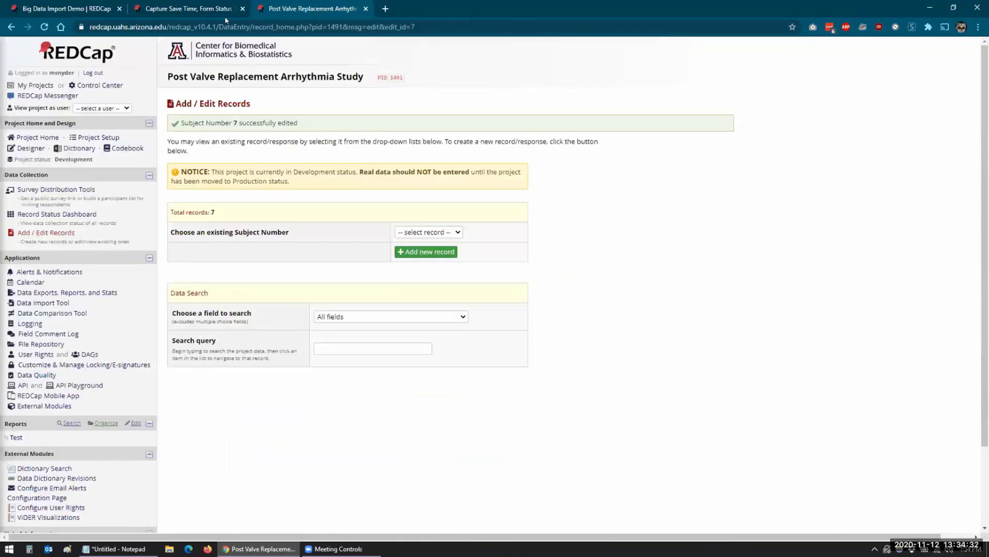
left_click(170, 10)
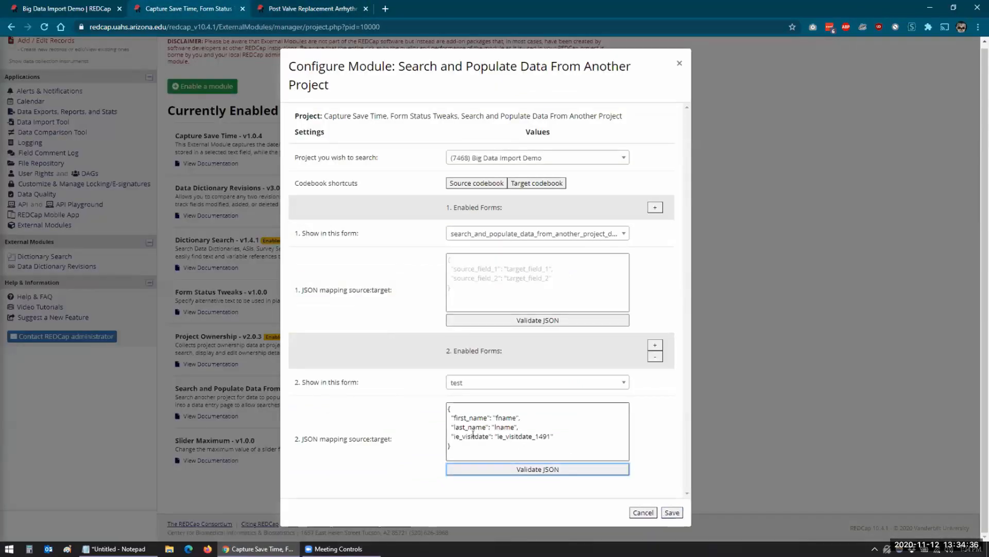
Save the module settings, open record 1's Test form, and search for the subject's first name.
left_click(672, 513)
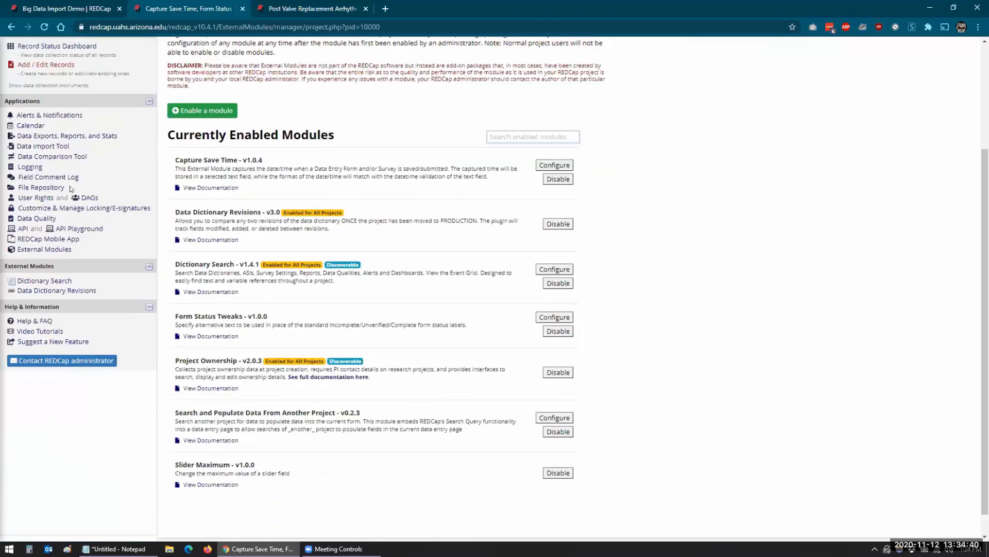
left_click(27, 177)
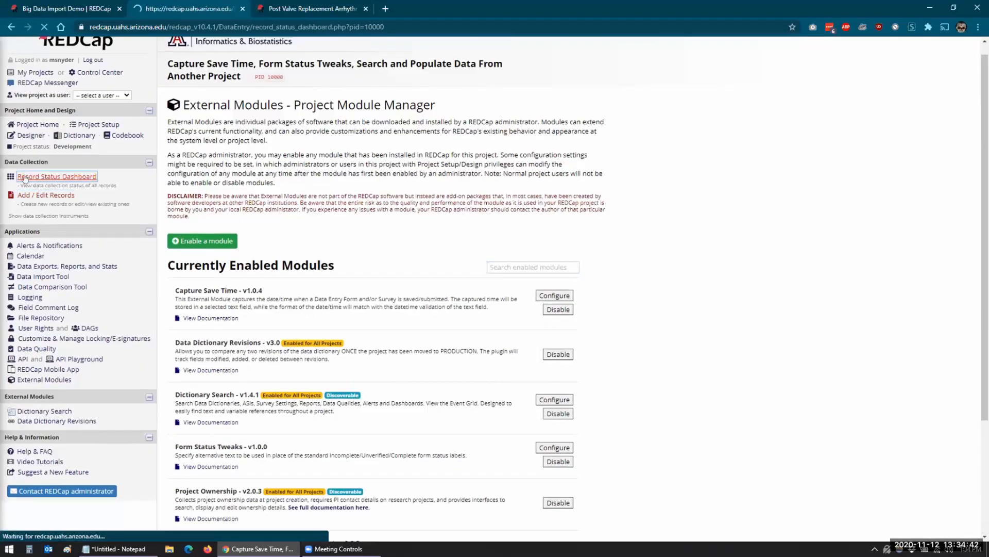
left_click(276, 351)
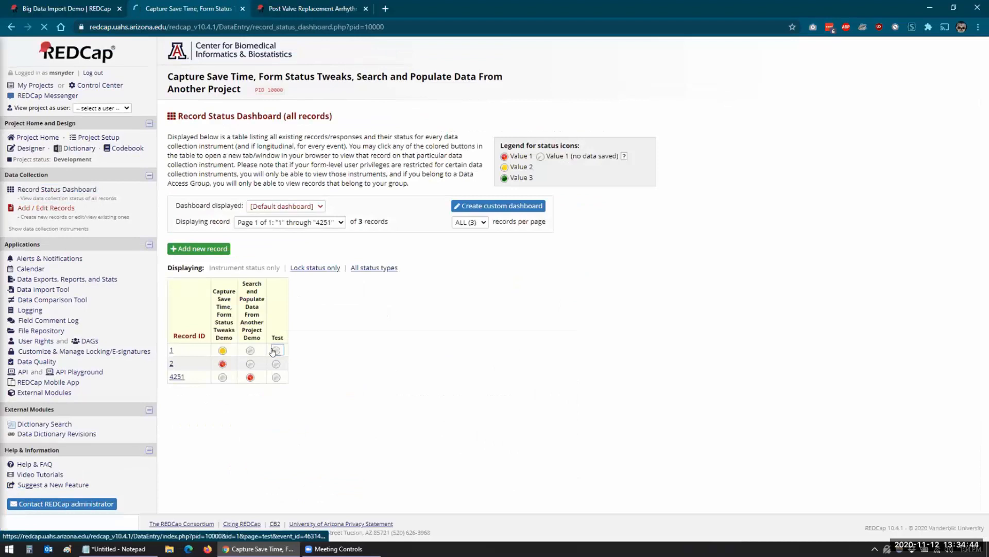
left_click(343, 158)
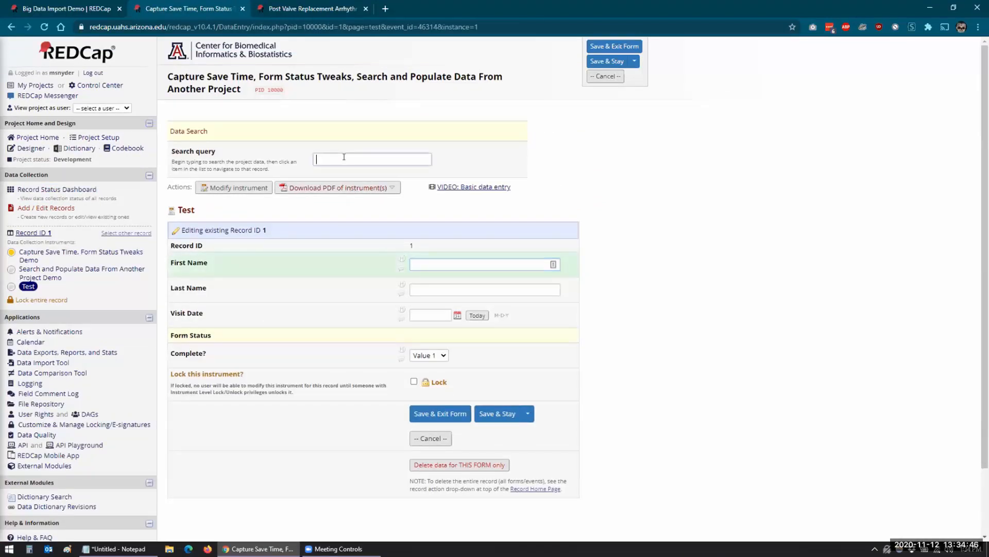
type("manuel")
key("BackSpace")
key("BackSpace")
key("BackSpace")
key("BackSpace")
key("BackSpace")
key("BackSpace")
type("Manuel")
Set the search project to (1491) Post Valve Replacement Arrhythmia Study, remove the first form mapping, and save.
key("BackSpace")
key("BackSpace")
key("BackSpace")
key("BackSpace")
key("BackSpace")
key("BackSpace")
left_click(37, 466)
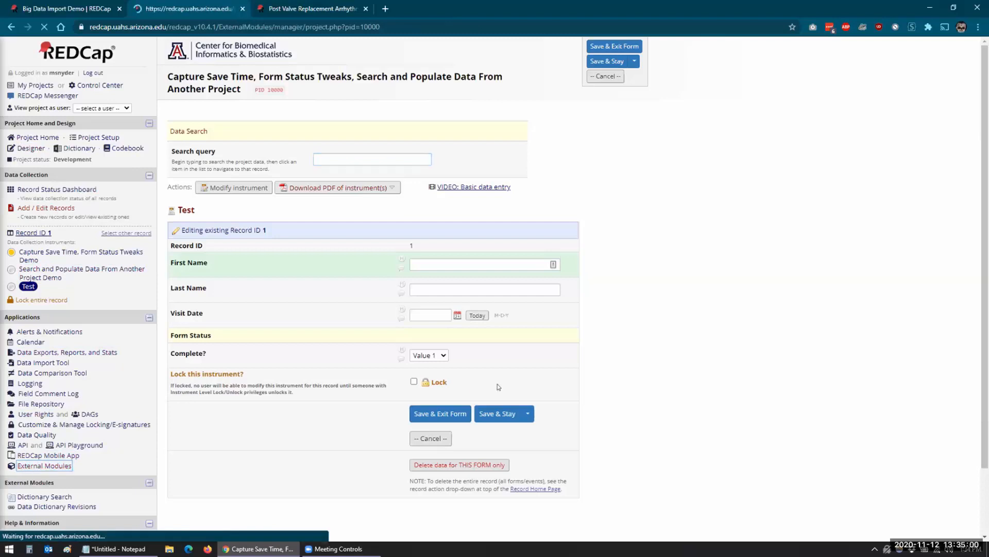
scroll(269, 420, "down", 3)
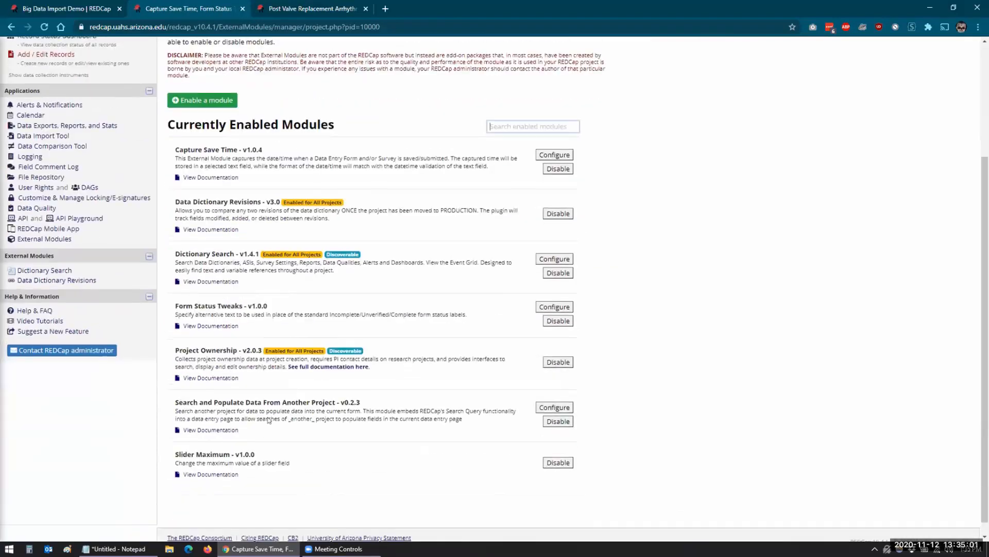
left_click(549, 407)
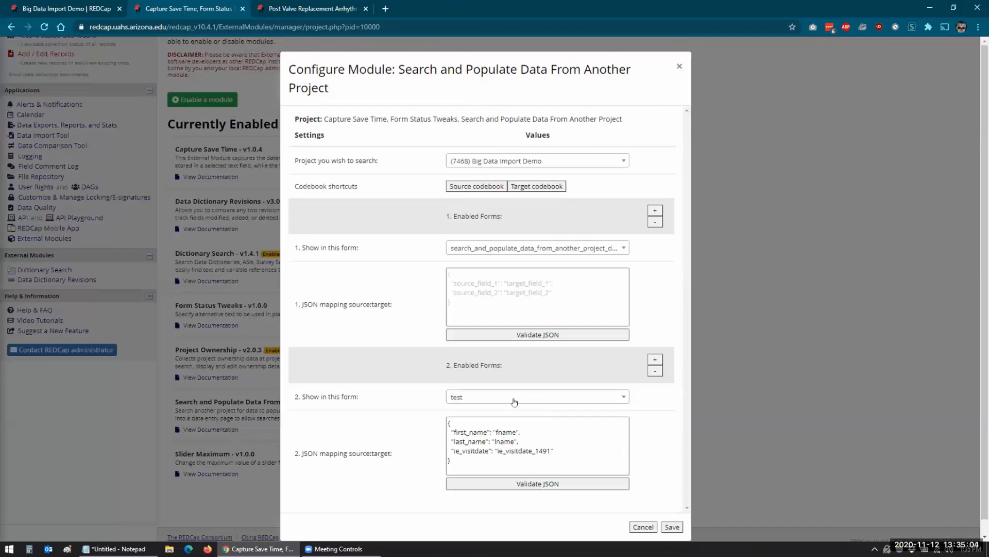
left_click(489, 162)
left_click(489, 163)
scroll(402, 235, "down", 1)
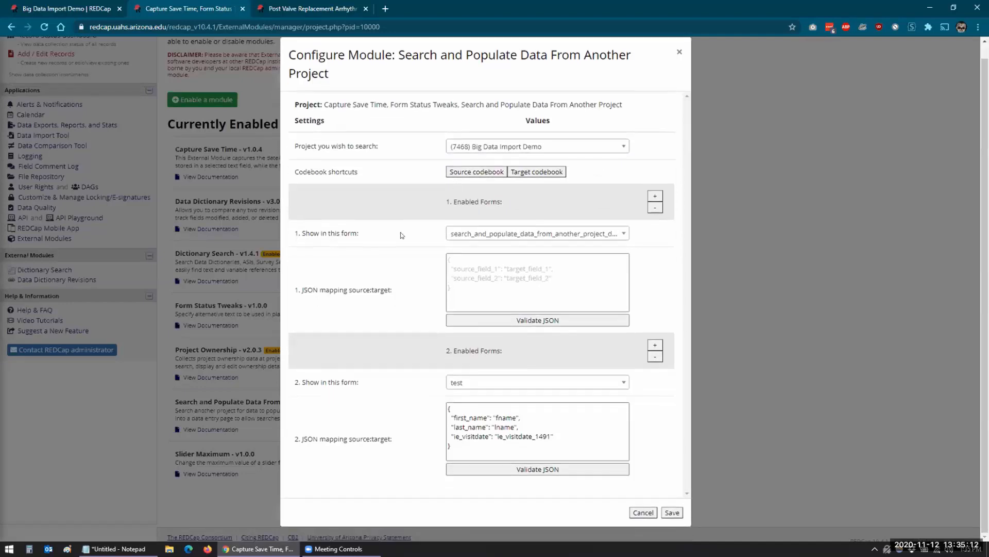
left_click(487, 151)
type("14")
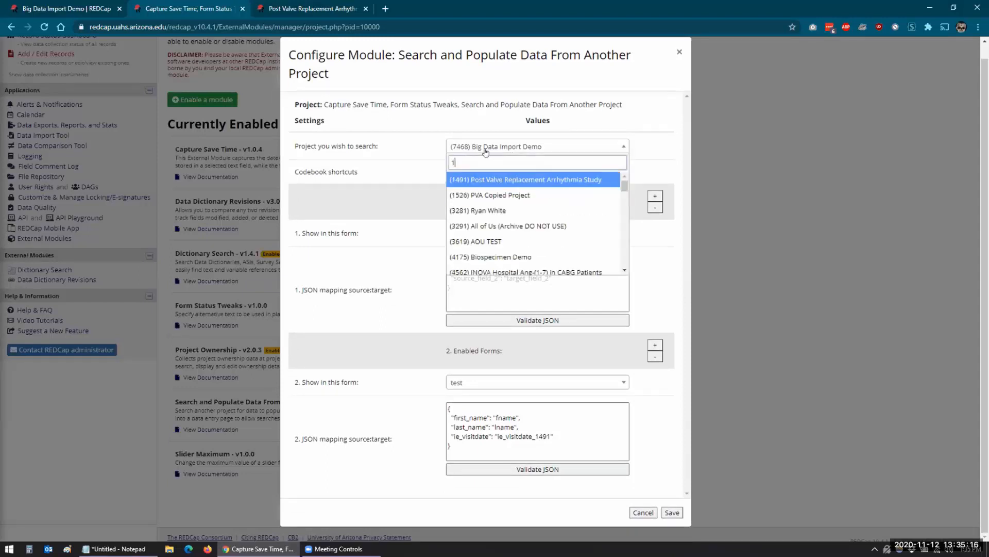
left_click(494, 180)
left_click(656, 208)
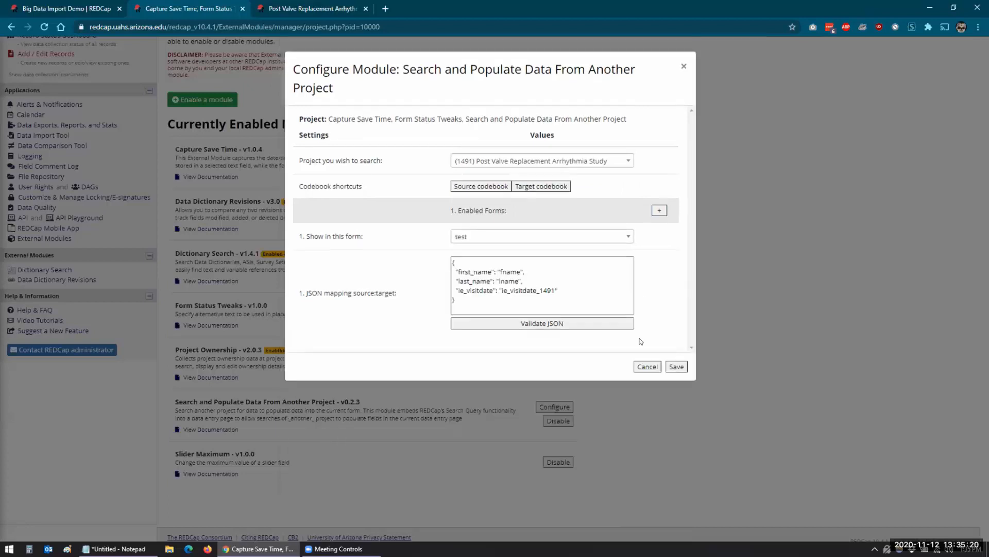
left_click(676, 367)
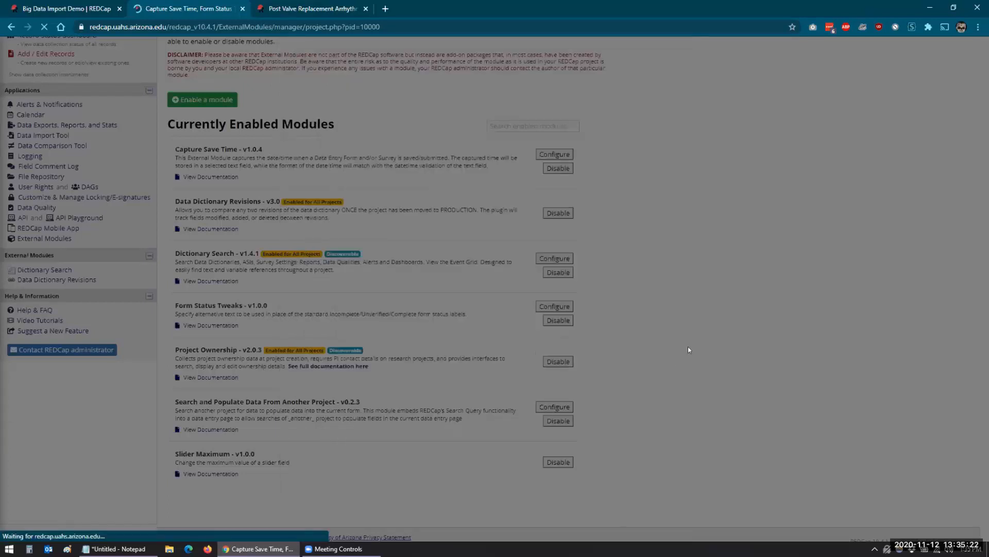
scroll(117, 252, "up", 3)
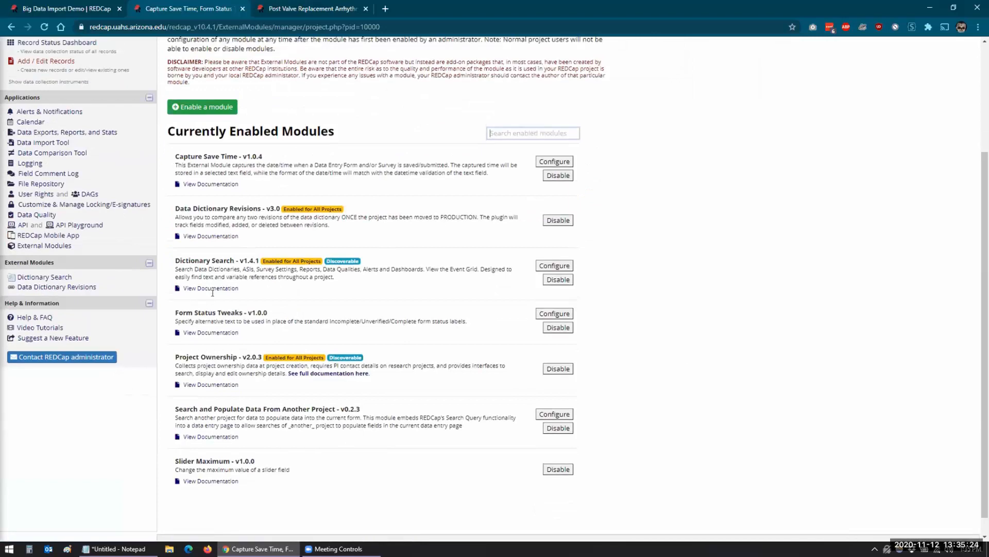
Open record 1's Test form, search the source data by name, and cancel the first copy attempt.
left_click(38, 188)
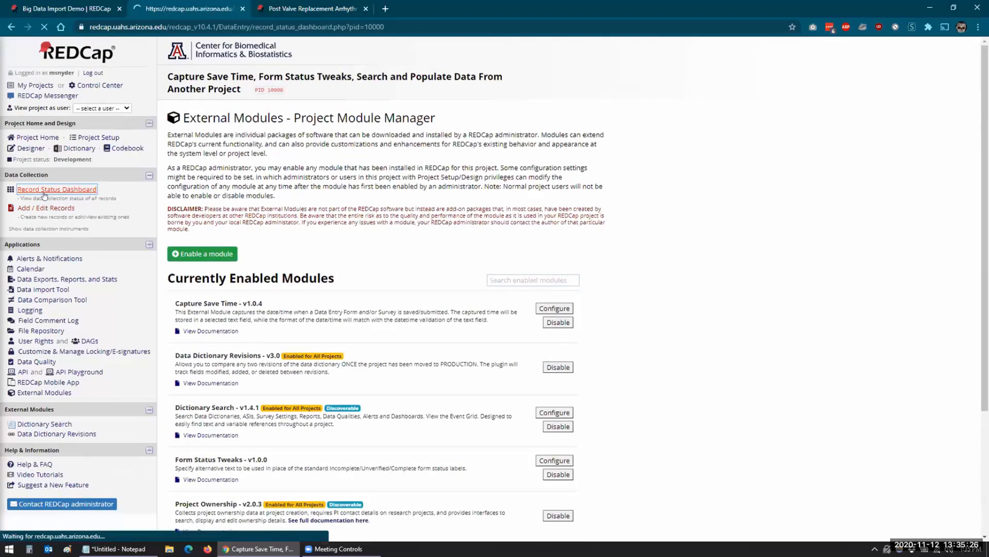
left_click(276, 351)
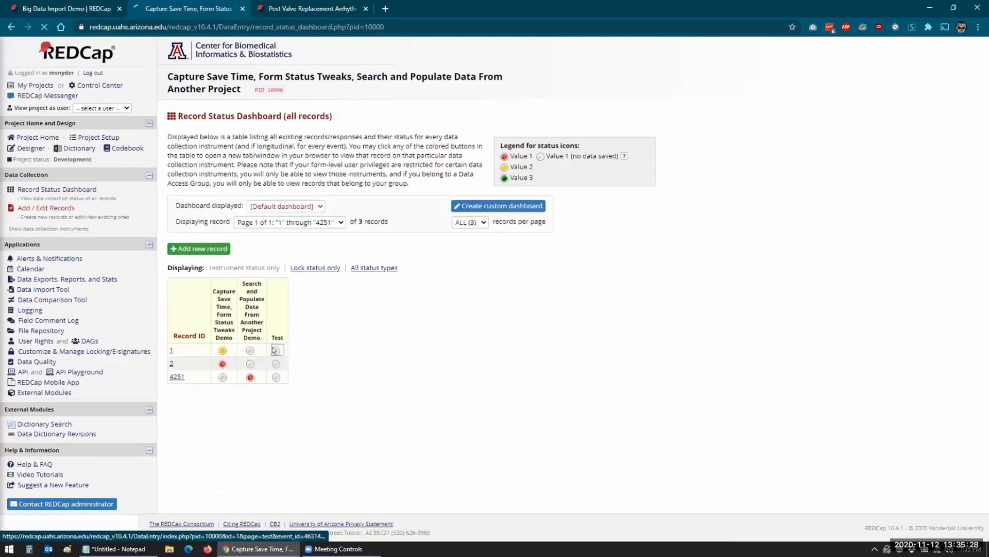
left_click(333, 157)
type("Man")
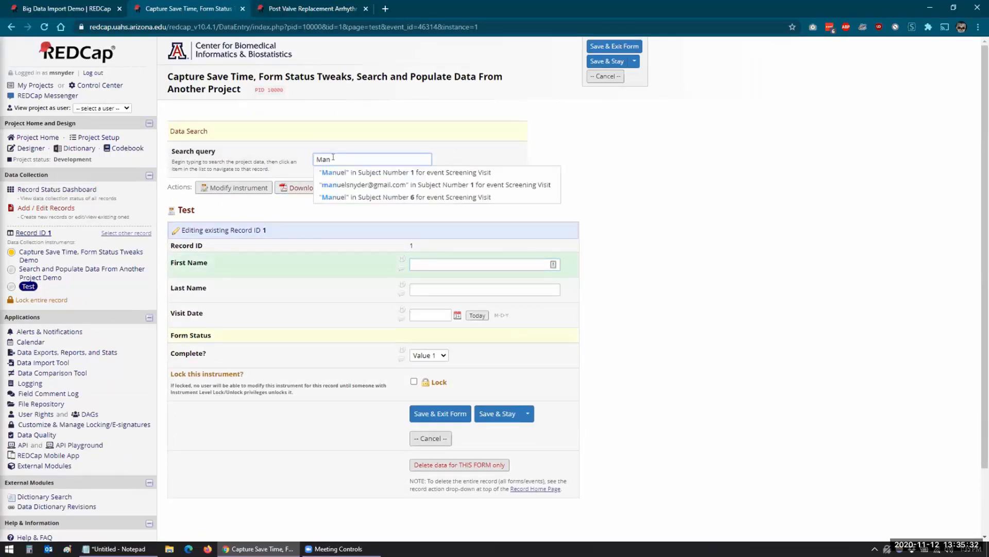
left_click(362, 197)
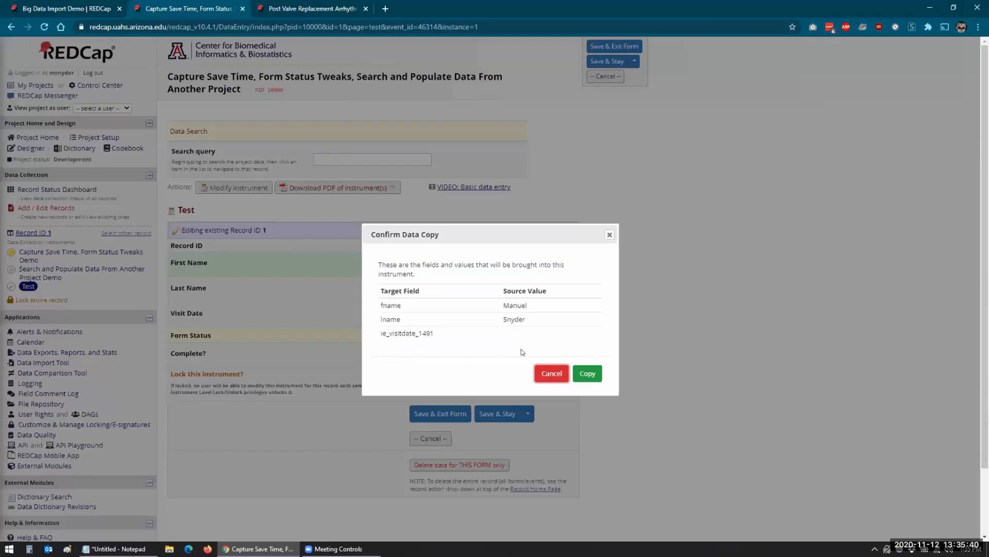
left_click(551, 373)
Start a new name search and open the source project's Online Designer in its tab.
left_click(331, 153)
type("Manuel")
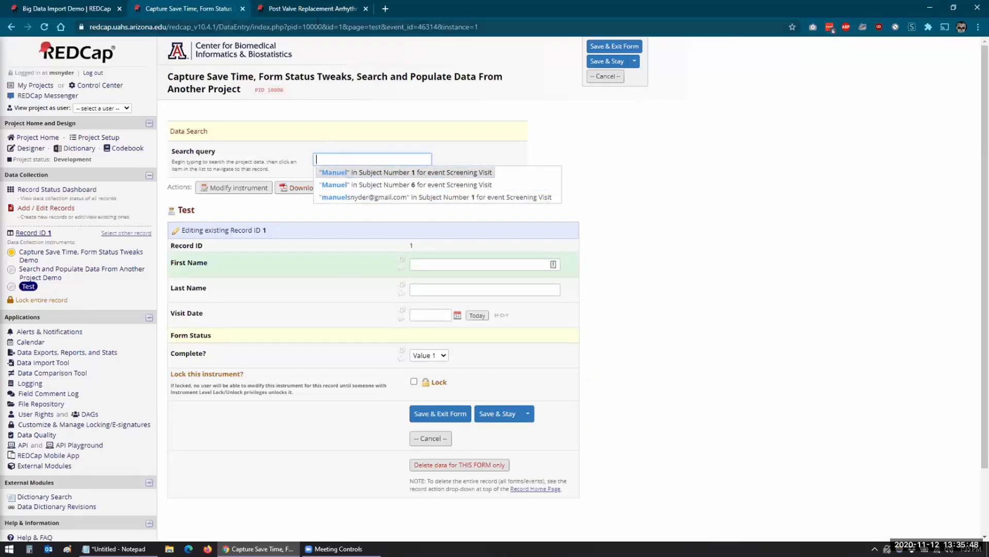
key("ctrl+Tab")
left_click(34, 150)
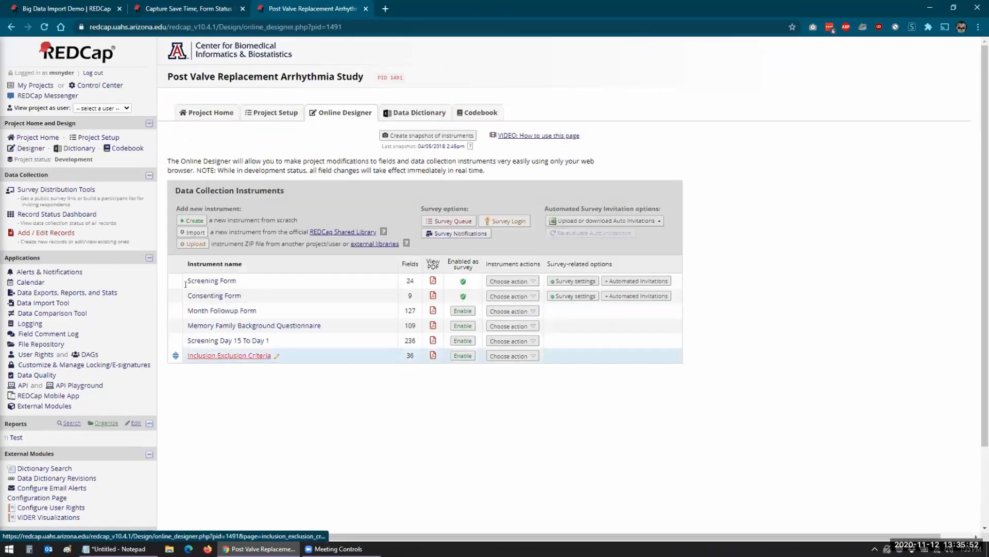
key("ctrl+shift+Tab")
Re-run the name search and copy the matching record's first and last names into record 1's form.
type("Manuel")
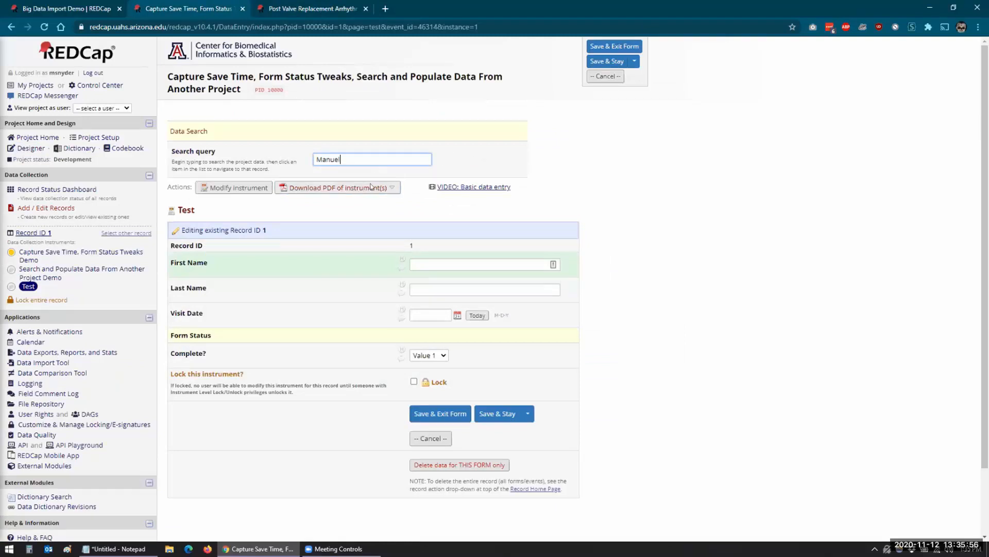
key("BackSpace")
key("BackSpace")
key("BackSpace")
key("BackSpace")
key("BackSpace")
key("BackSpace")
type("Manuel")
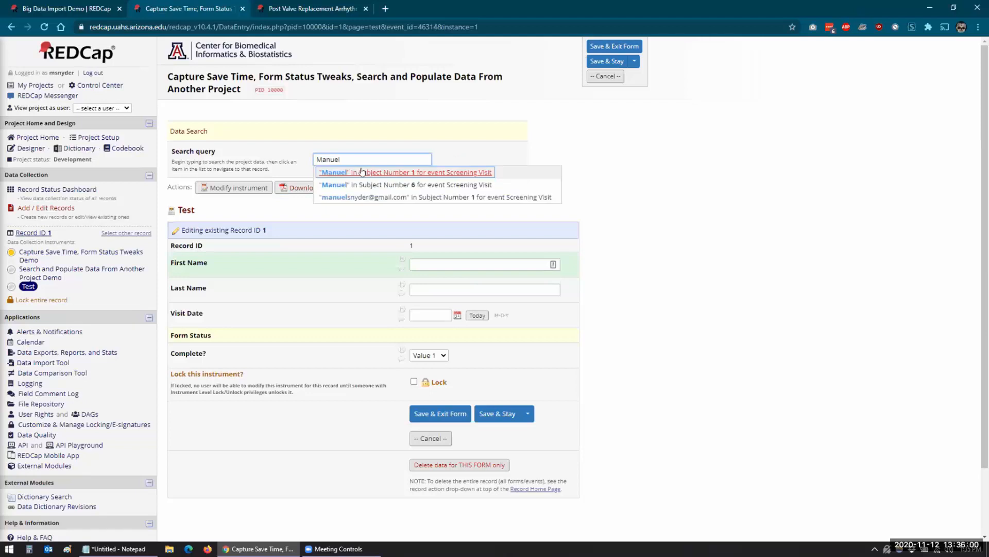
key("BackSpace")
key("BackSpace")
key("BackSpace")
key("BackSpace")
key("BackSpace")
key("BackSpace")
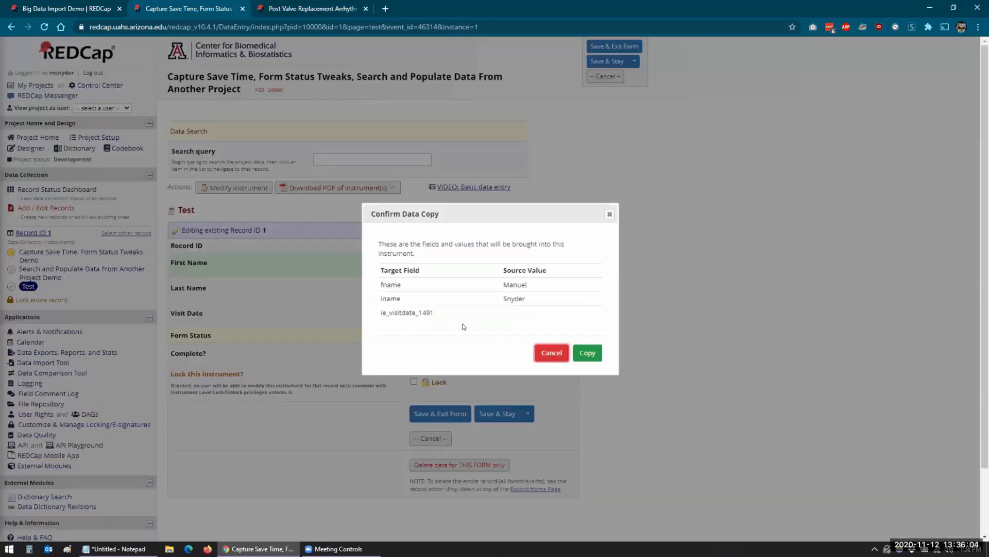
left_click(593, 354)
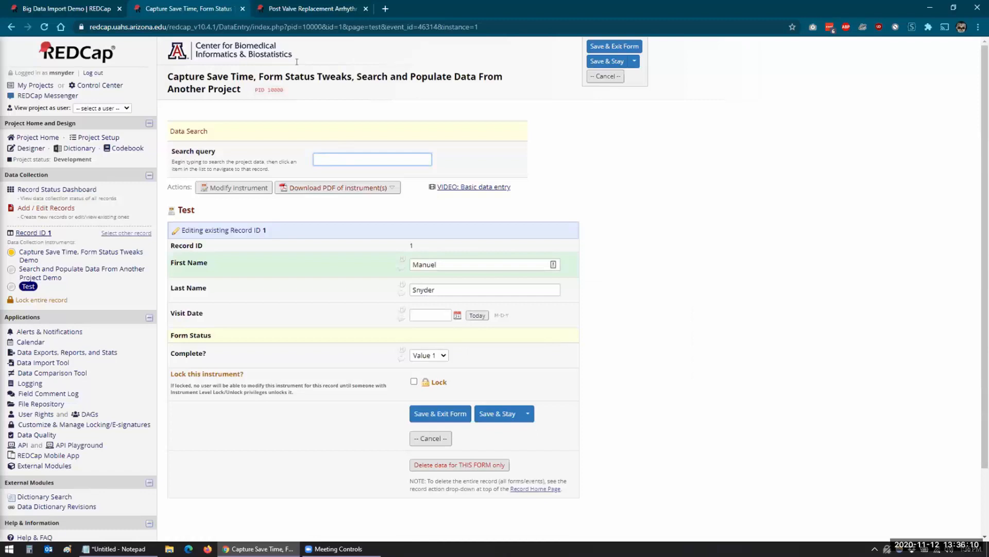
left_click(293, 17)
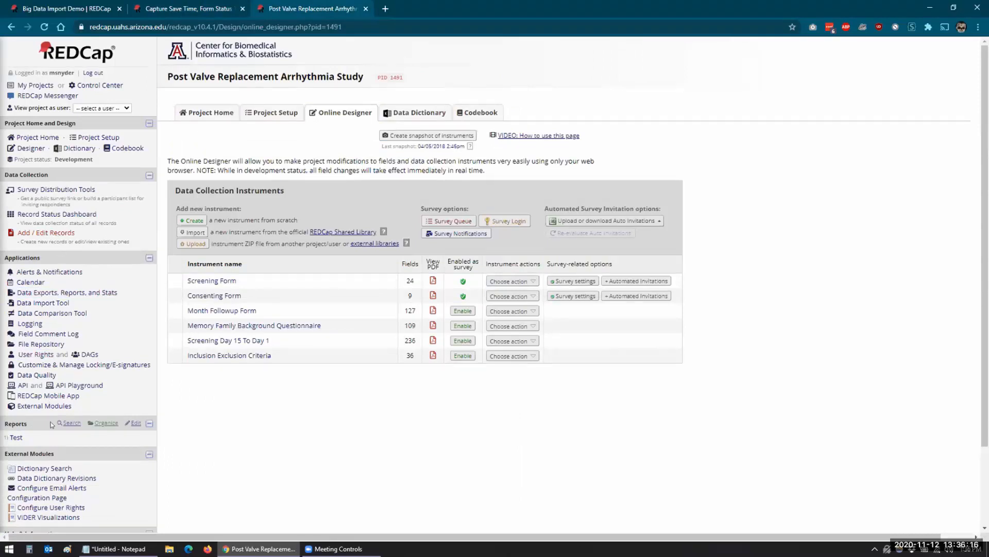
Open the source project's Record Status Dashboard, then return to record 1's Test form.
left_click(36, 191)
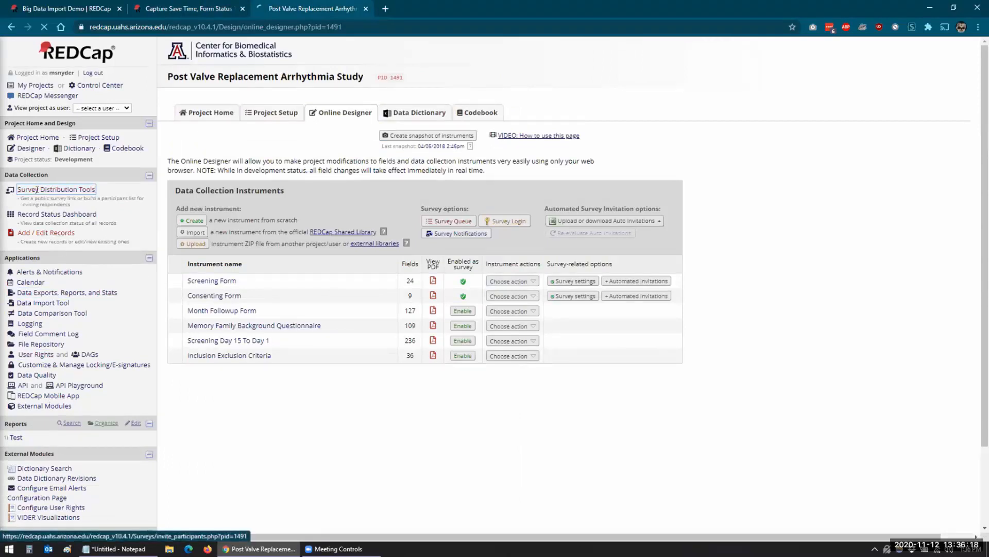
left_click(30, 216)
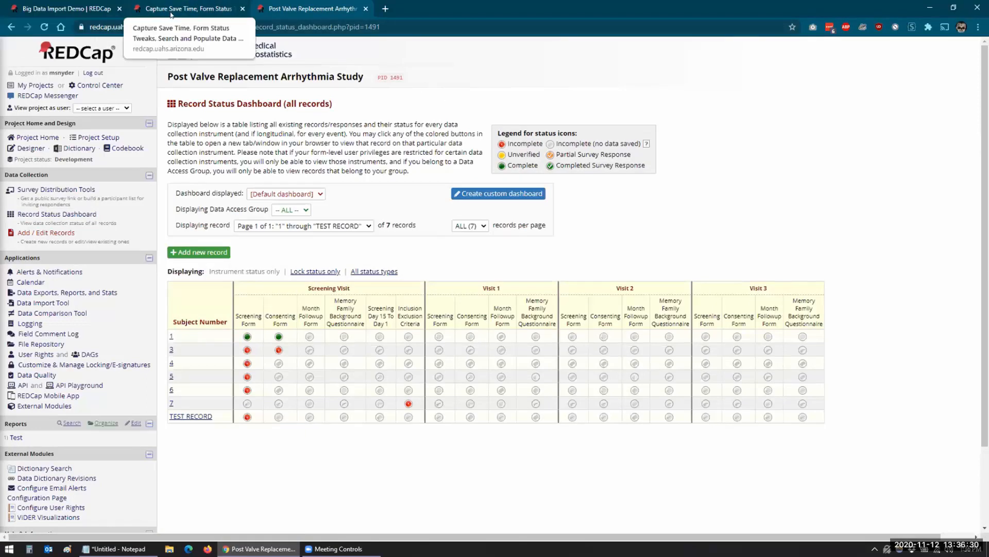
left_click(153, 12)
right_click(55, 465)
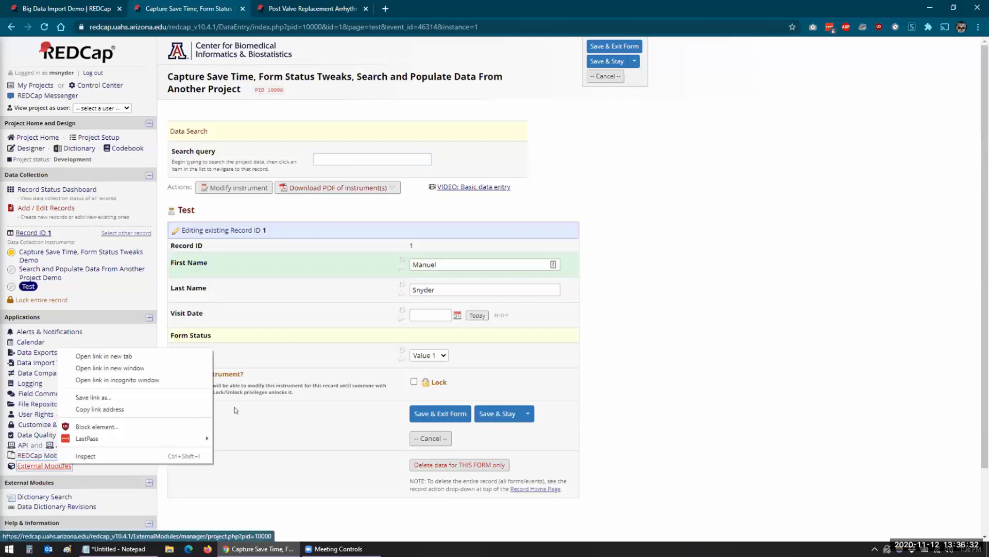
left_click(238, 472)
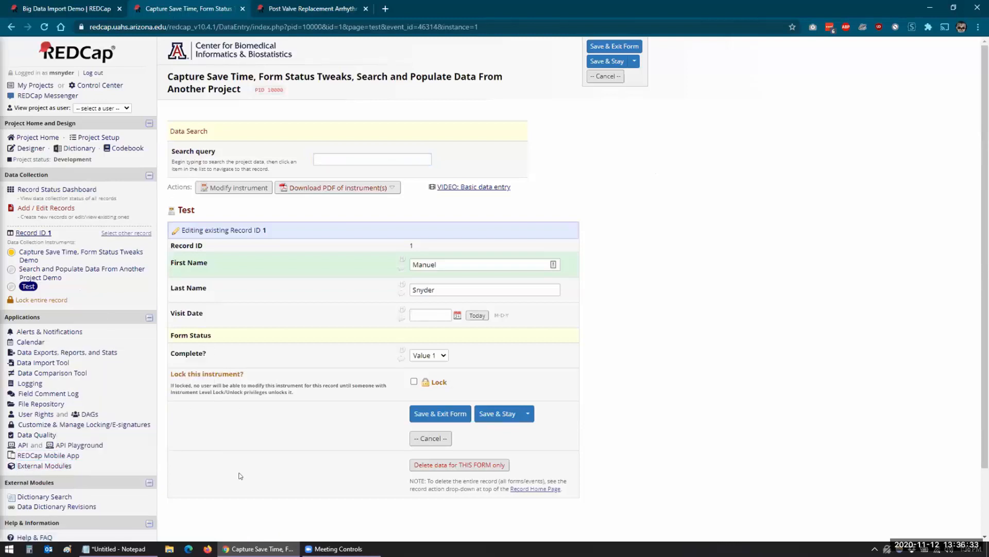
View the Search and Populate Data From Another Project module configuration, then cancel without changes.
left_click(61, 466)
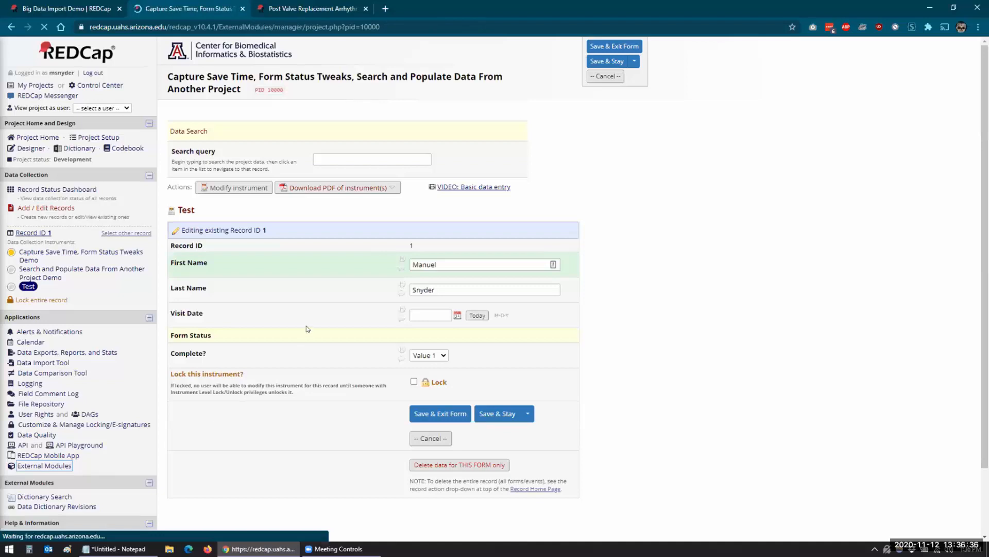
scroll(395, 335, "down", 3)
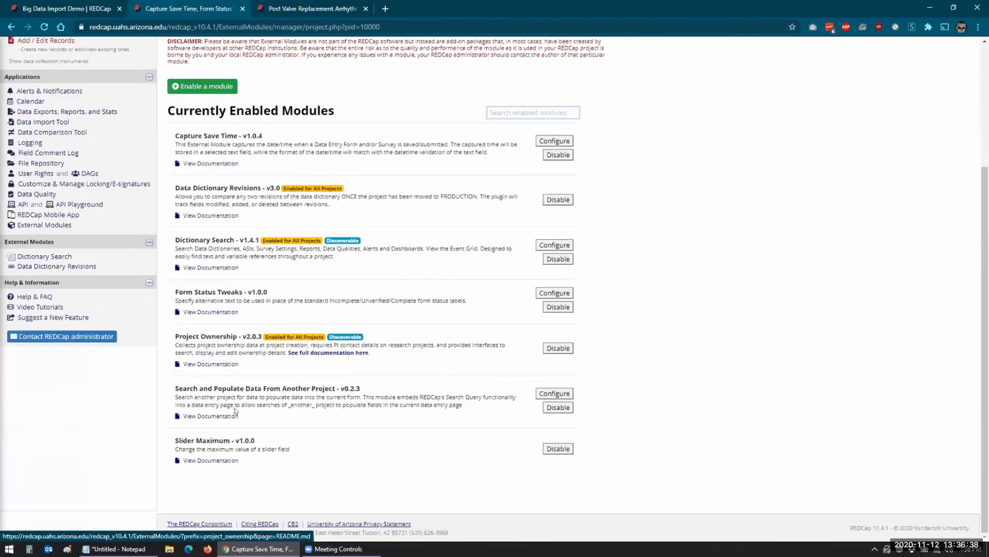
left_click(547, 395)
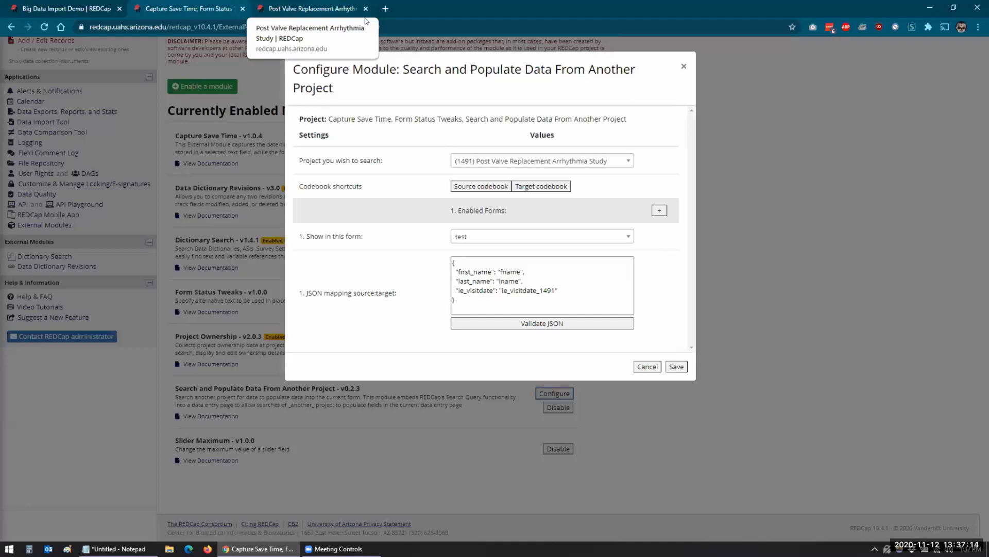
left_click(204, 13)
left_click(648, 366)
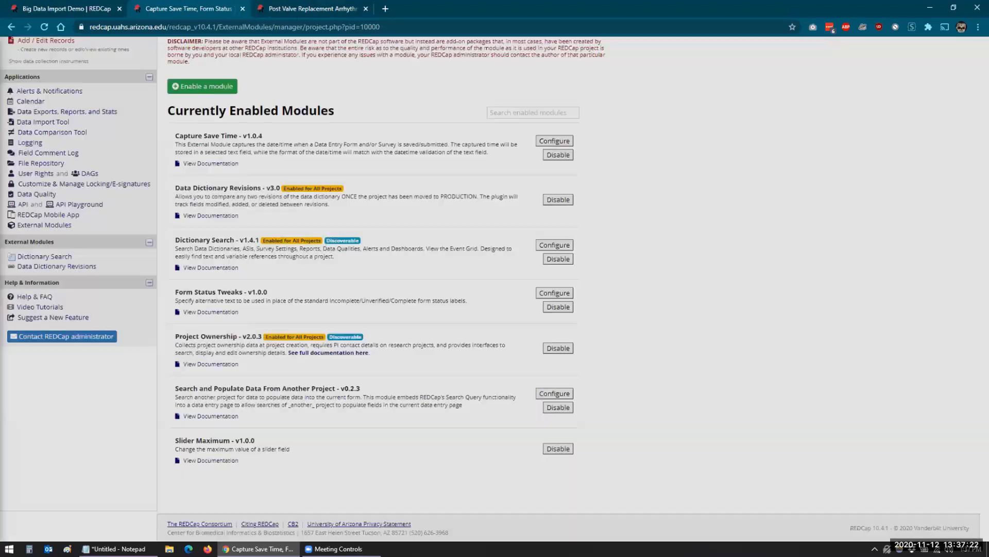
Navigate the source study's dashboard to Subject 6's Inclusion Exclusion Criteria form.
left_click(315, 14)
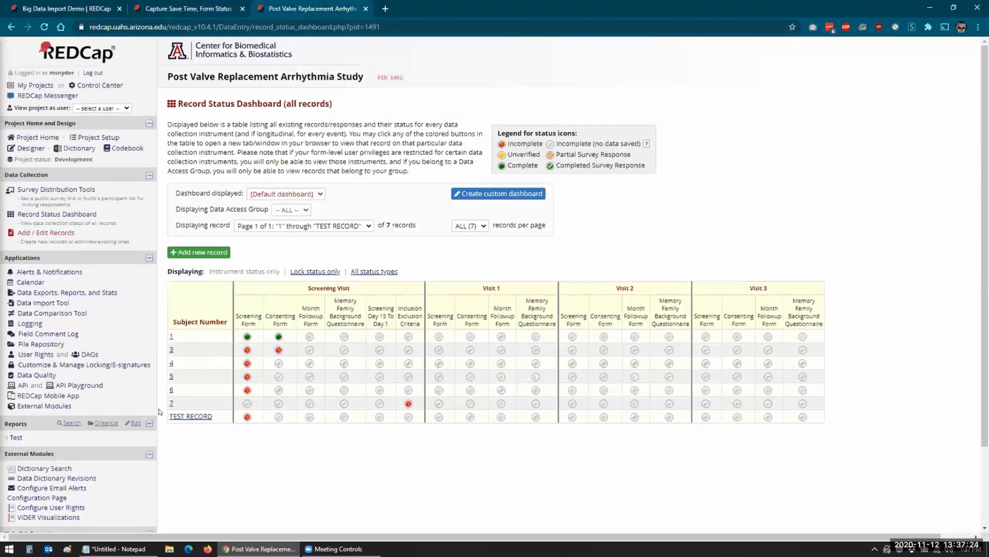
left_click(405, 419)
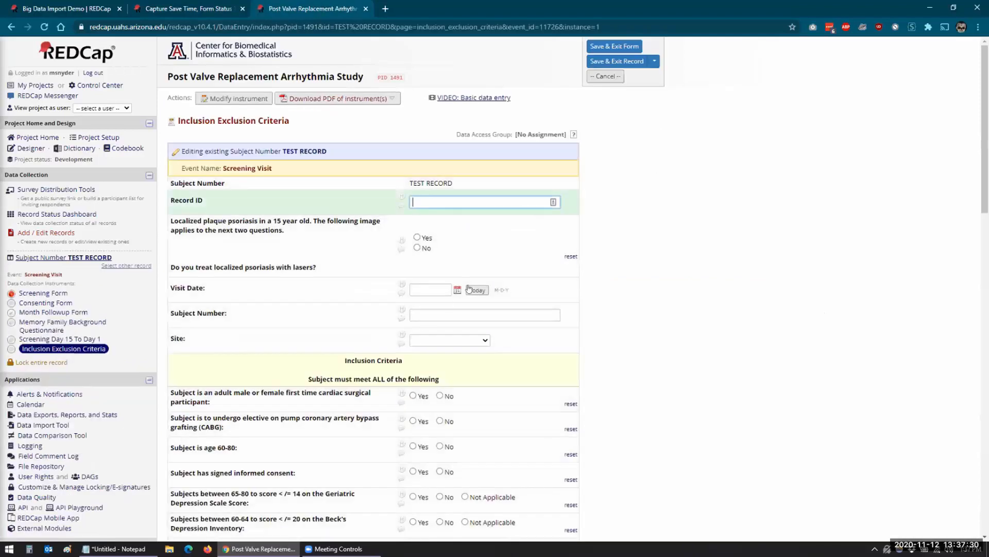
left_click(31, 212)
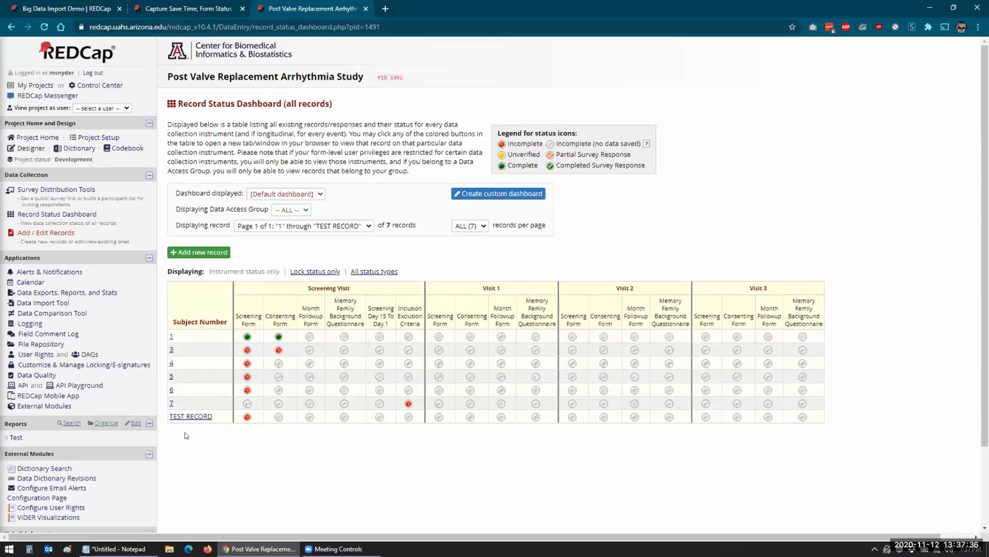
left_click(409, 403)
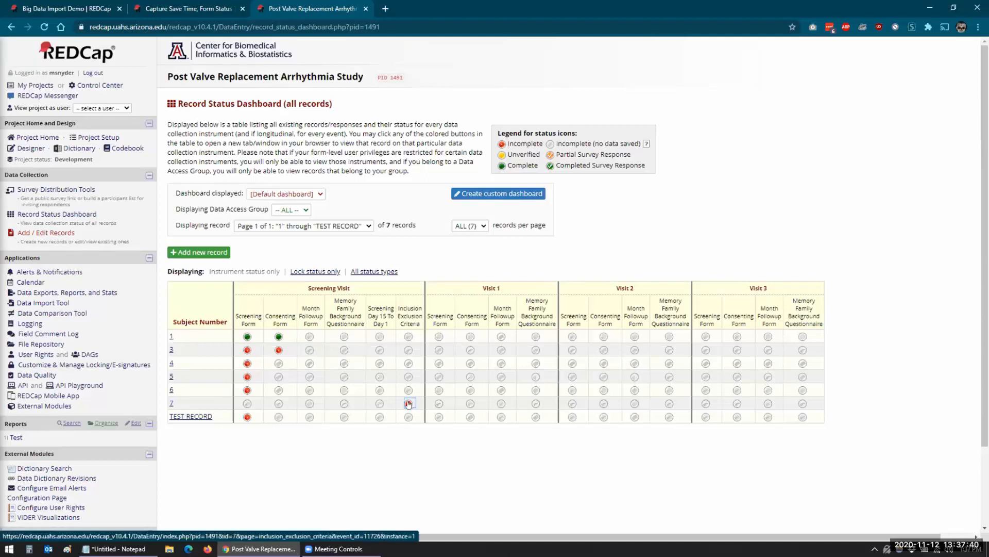
left_click(247, 391)
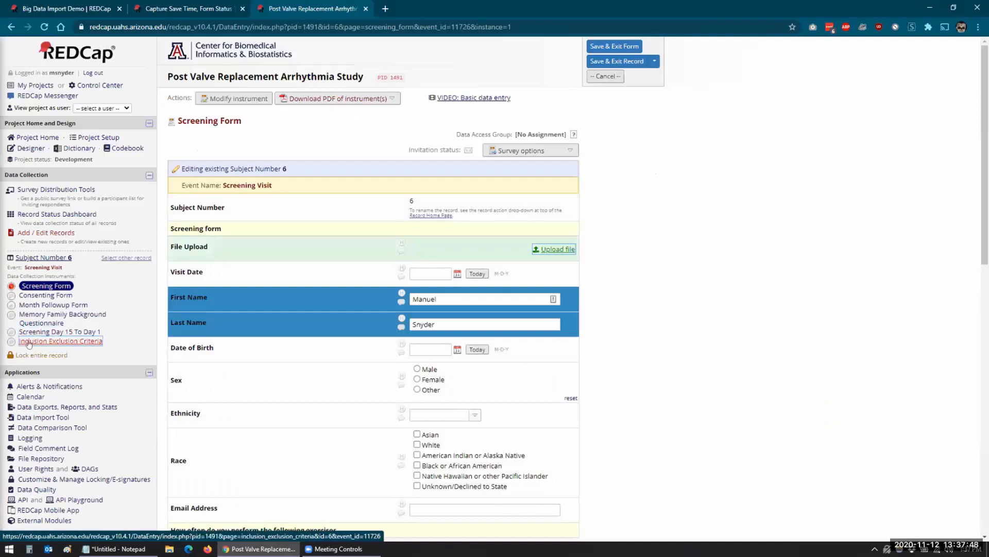
left_click(12, 342)
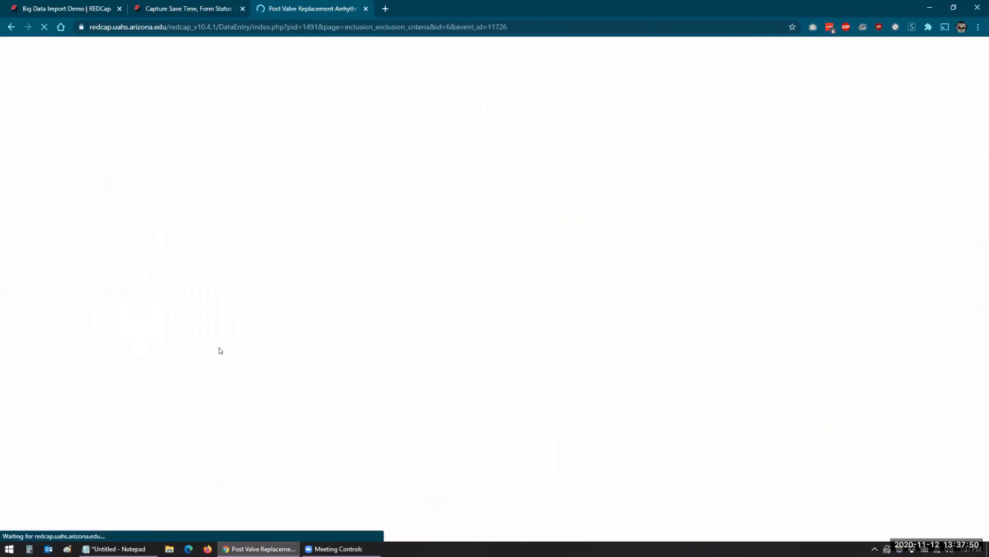
Set Visit Date to today, 11-12-2020, save and exit, then reopen the form.
left_click(477, 291)
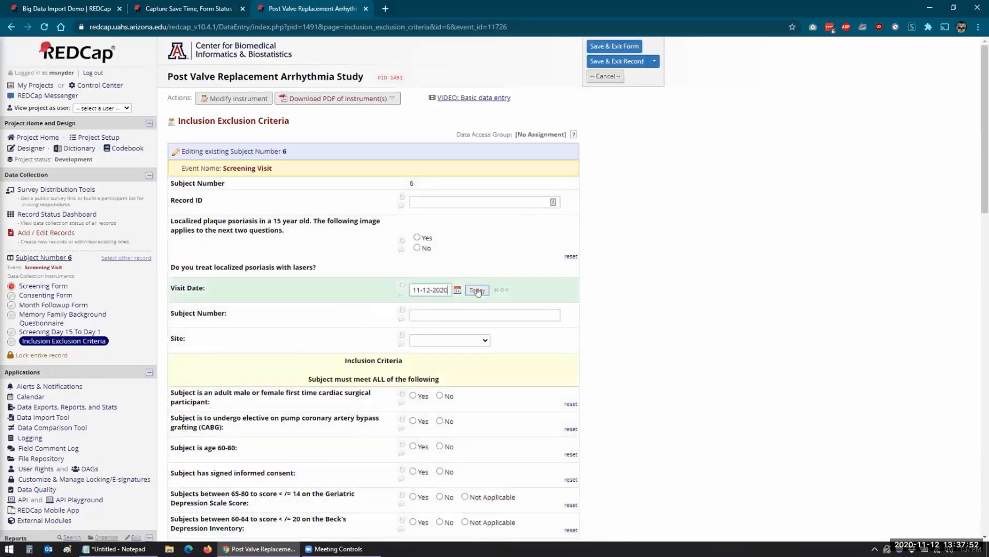
left_click(607, 47)
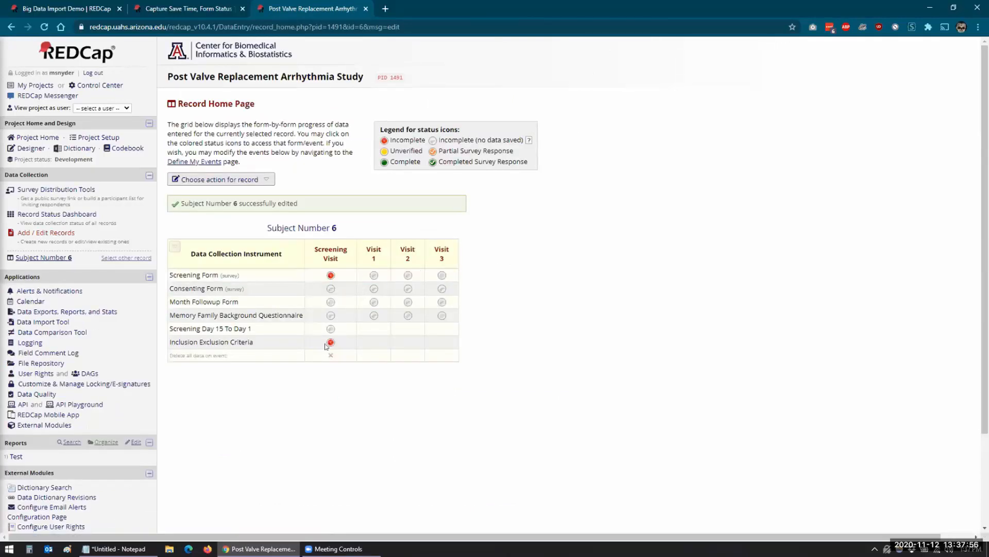
left_click(330, 343)
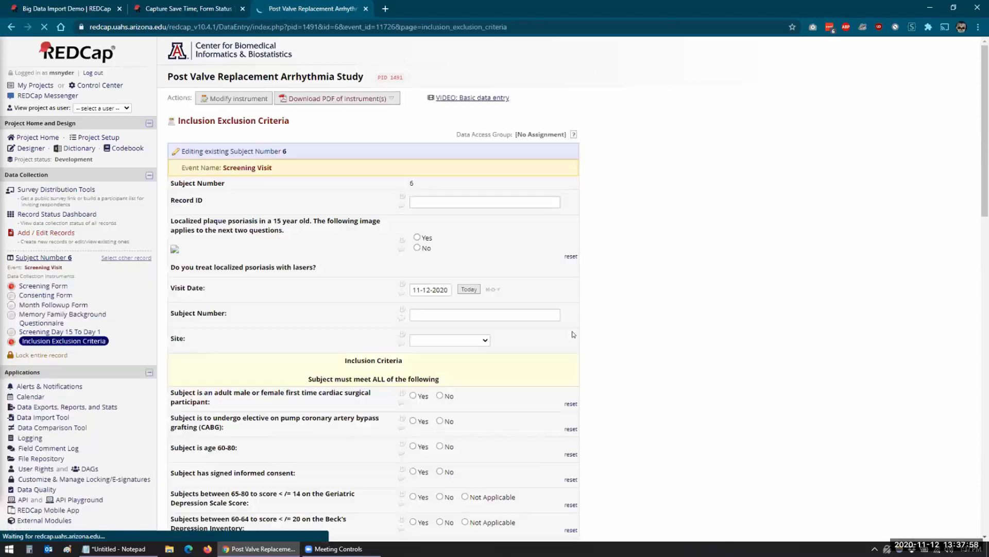
On record 1's Test form, search by name and copy Subject 6's values into the form.
left_click(209, 9)
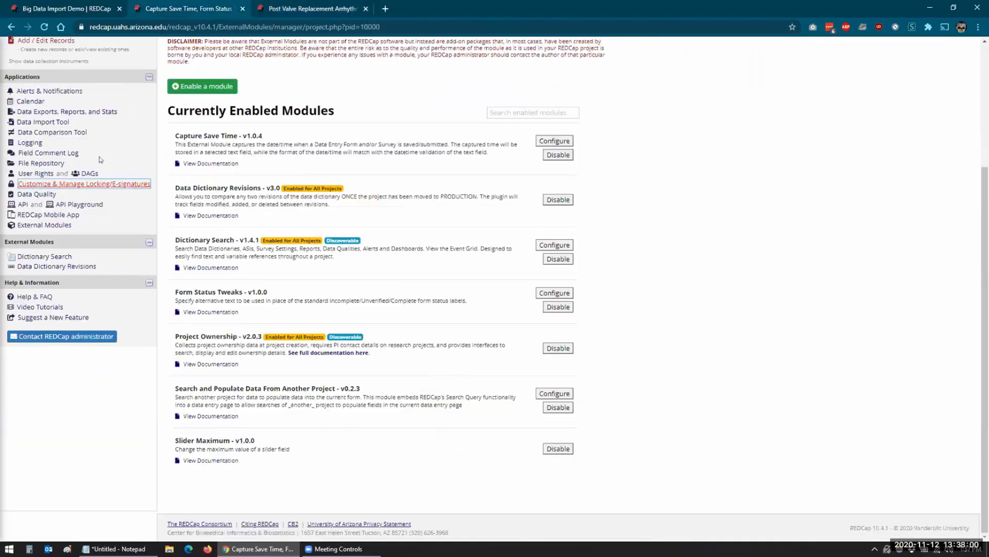
scroll(49, 124, "up", 3)
left_click(49, 124)
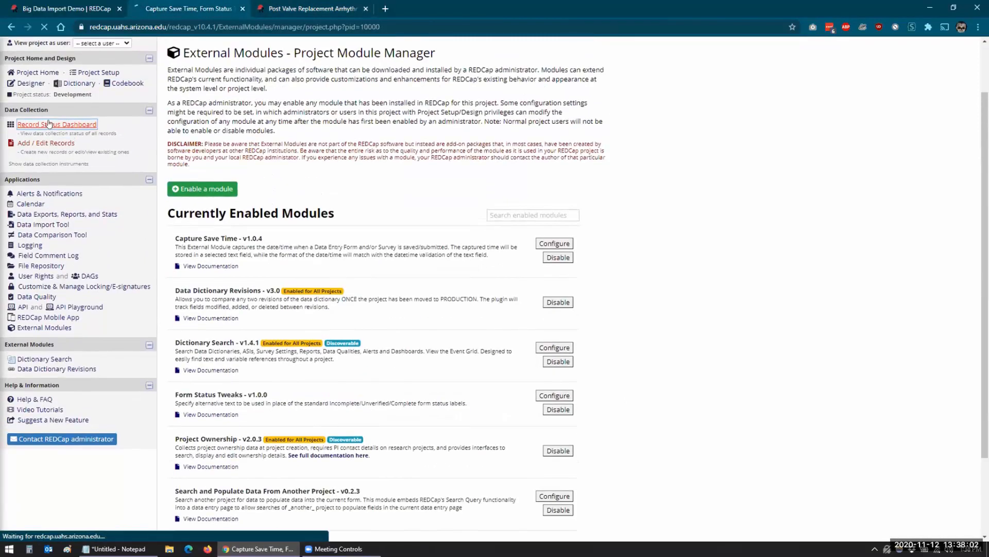
left_click(276, 350)
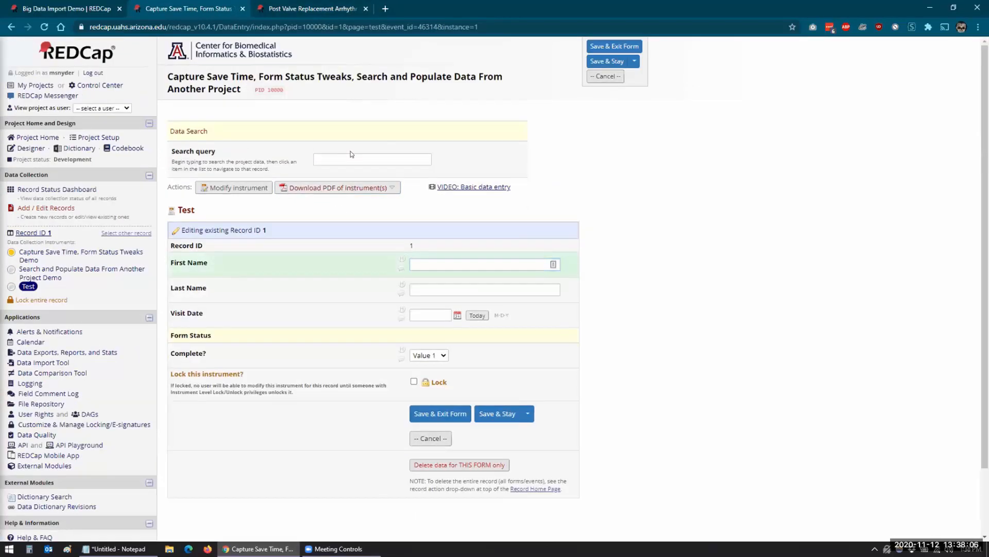
left_click(342, 161)
type("Manuel")
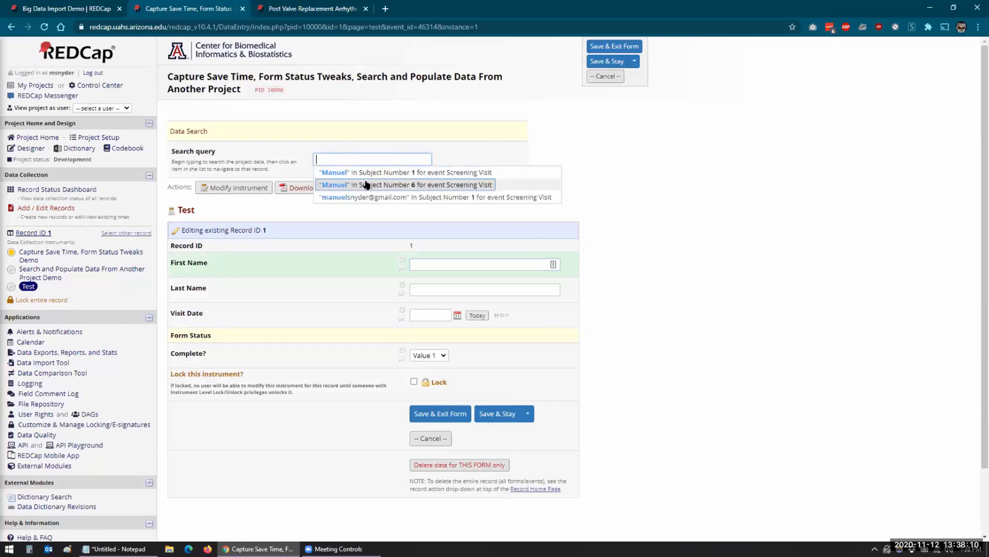
left_click(367, 184)
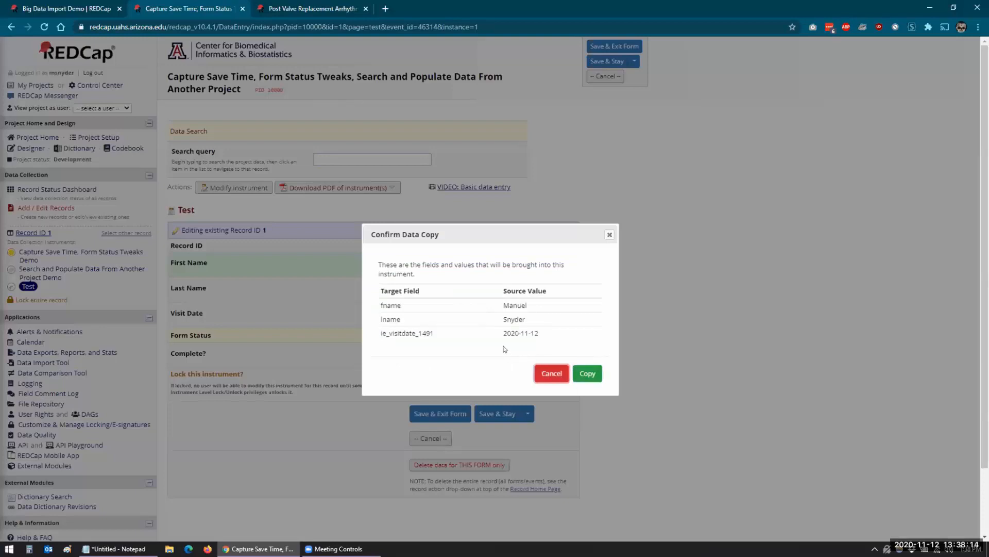
left_click(584, 374)
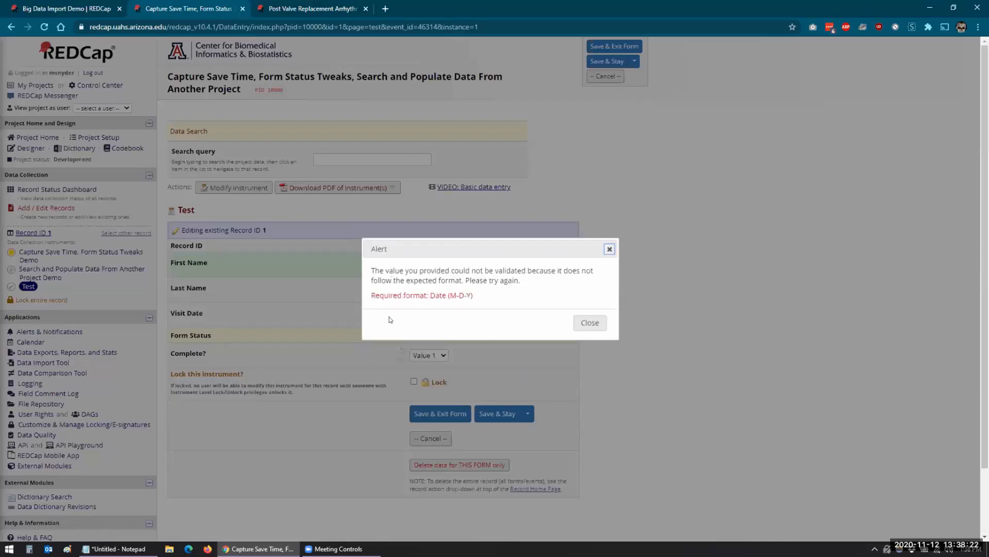
Dismiss the M-D-Y date-format alerts and clear the invalid Visit Date 2020-11-20.
left_click(590, 322)
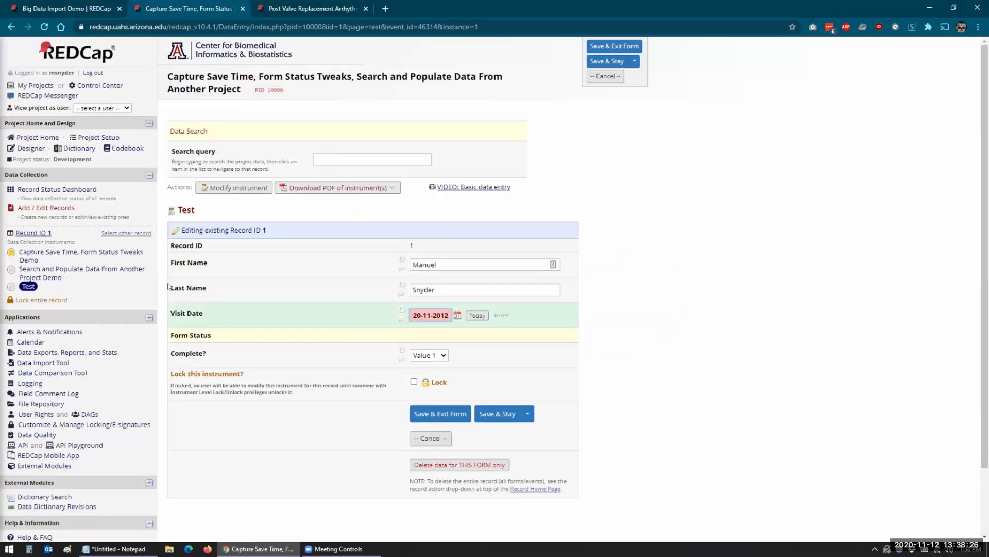
left_click(619, 310)
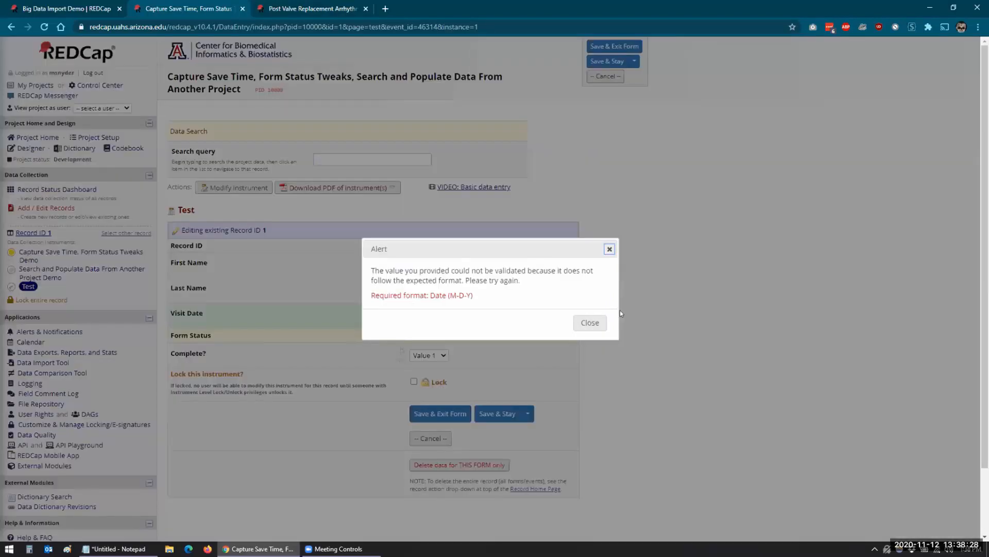
left_click(576, 323)
key("ctrl+Tab")
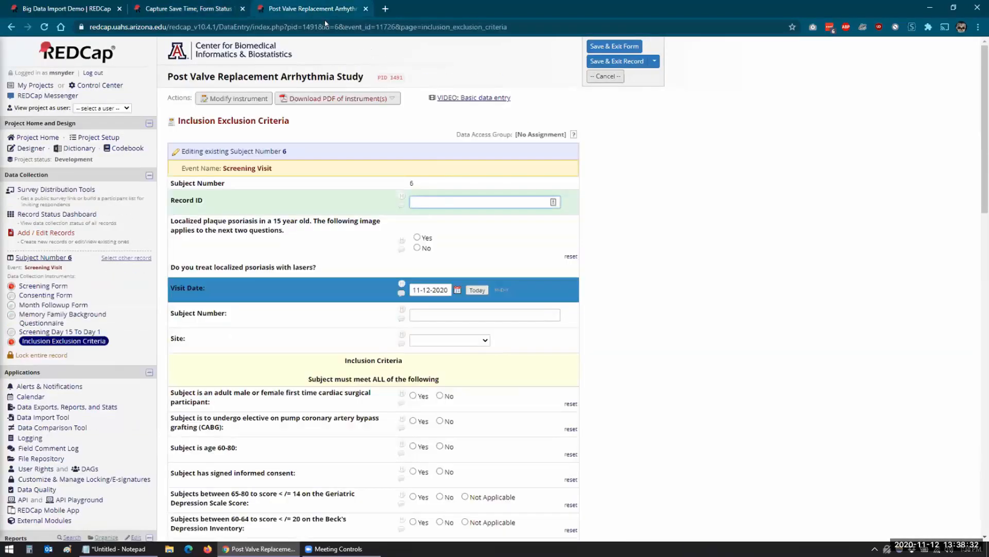
key("ctrl+shift+Tab")
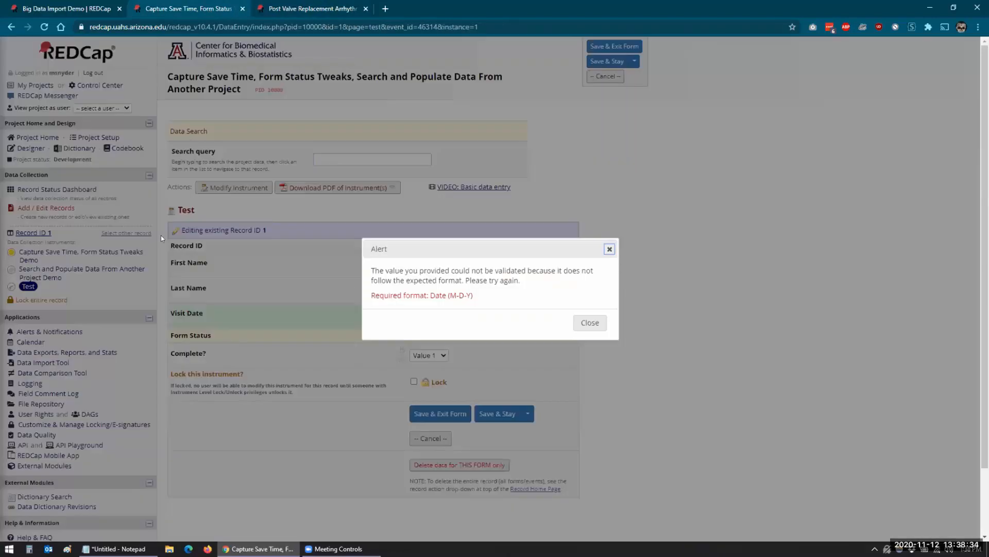
left_click(583, 323)
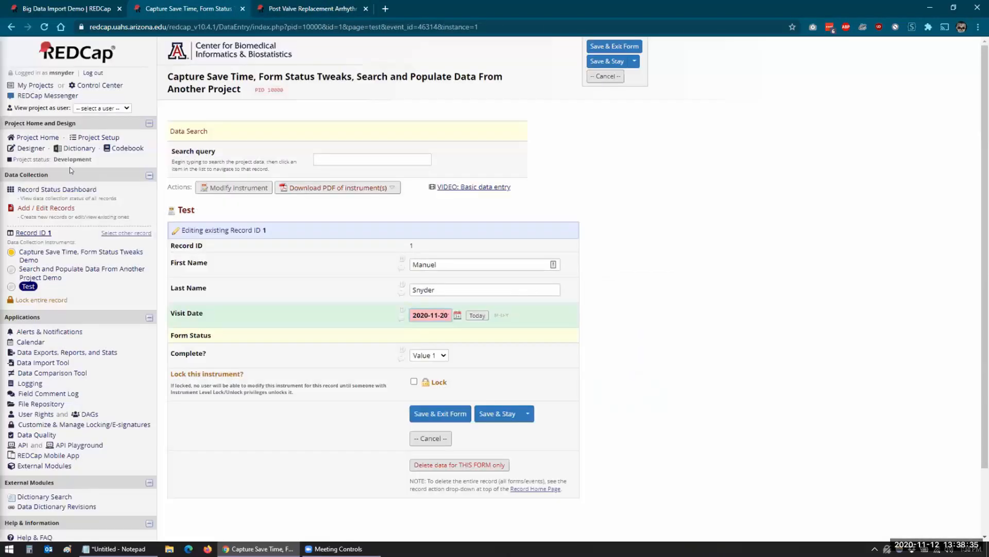
left_click(25, 149)
left_click(596, 322)
triple_click(417, 315)
key("BackSpace")
left_click(21, 149)
Discard the form changes and compare Visit Date validation in the target and source designers.
left_click(486, 335)
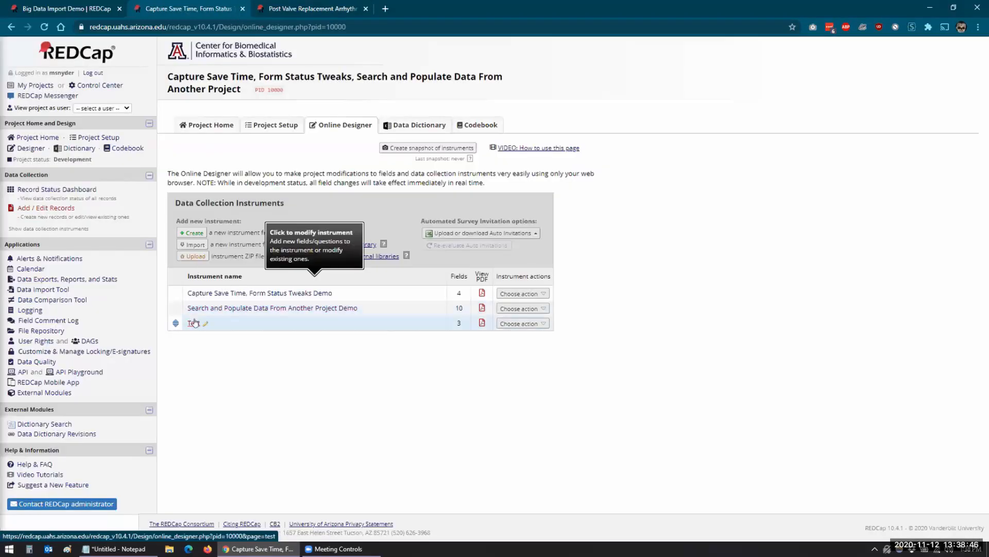
left_click(194, 323)
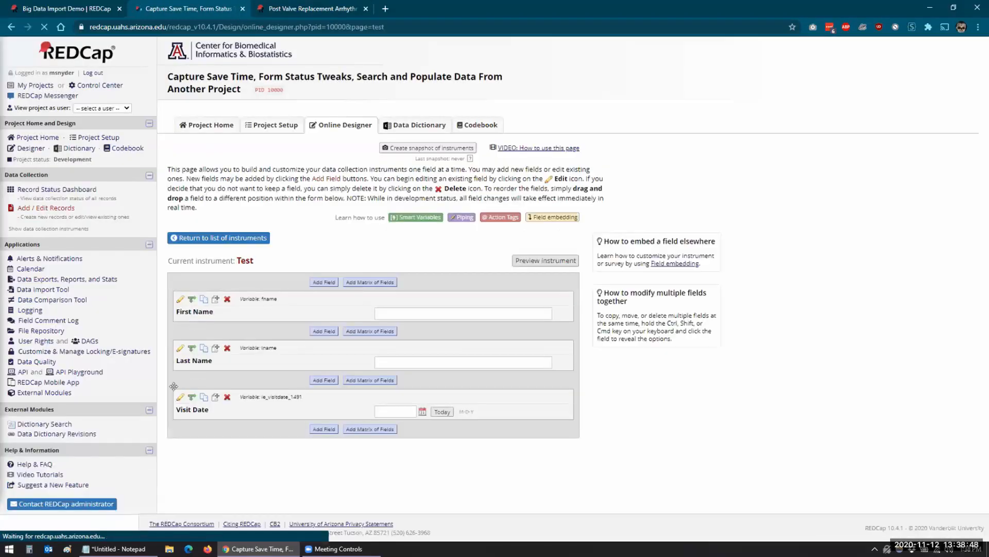
left_click(180, 397)
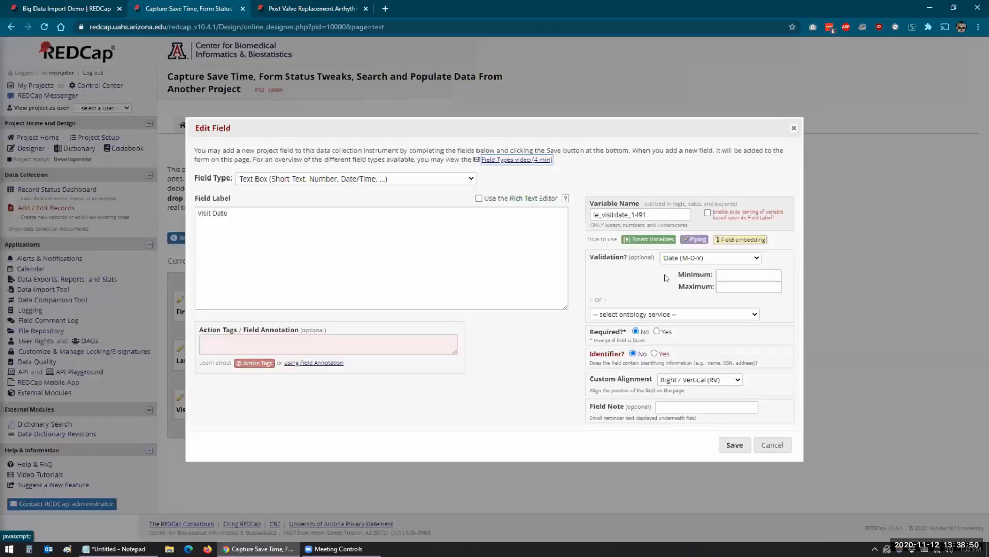
left_click(688, 259)
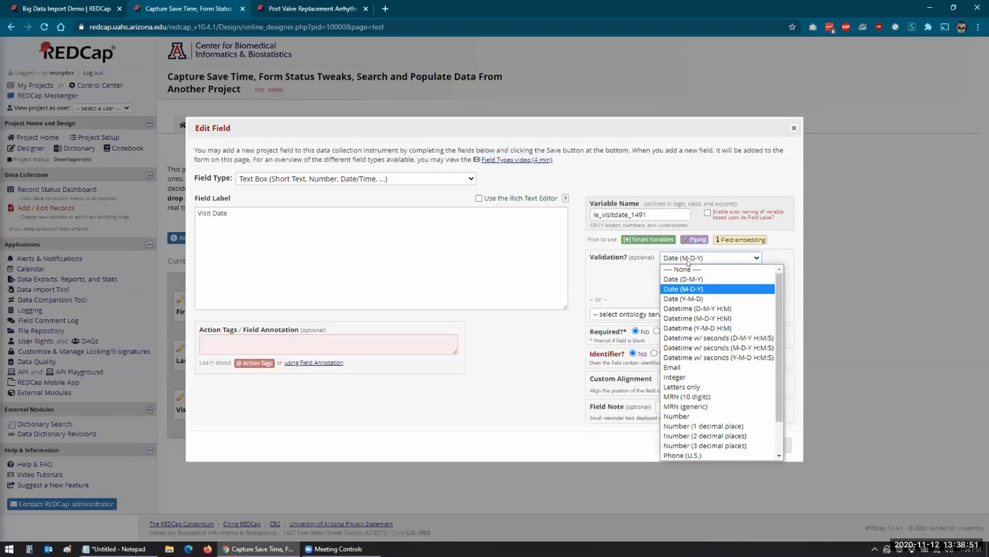
left_click(681, 290)
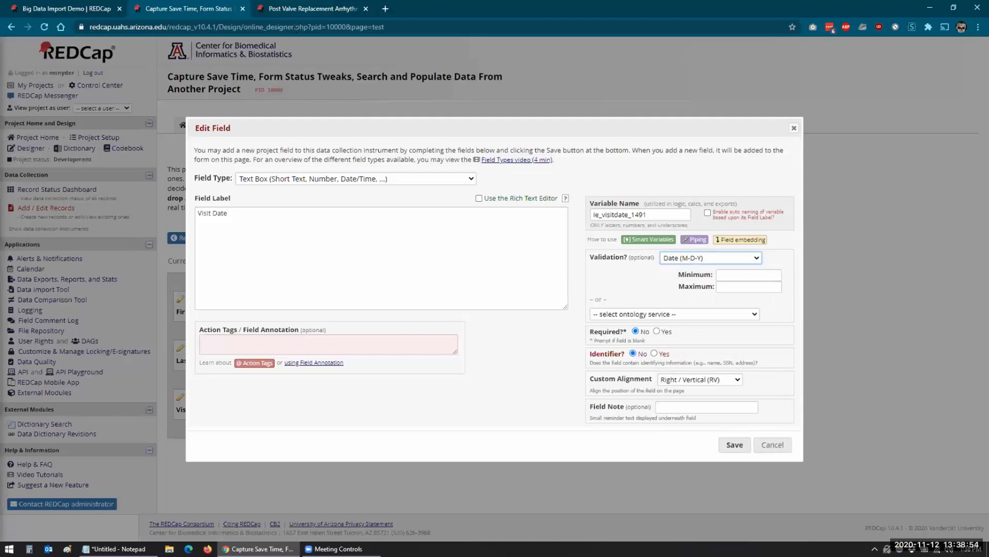
key("ctrl+Tab")
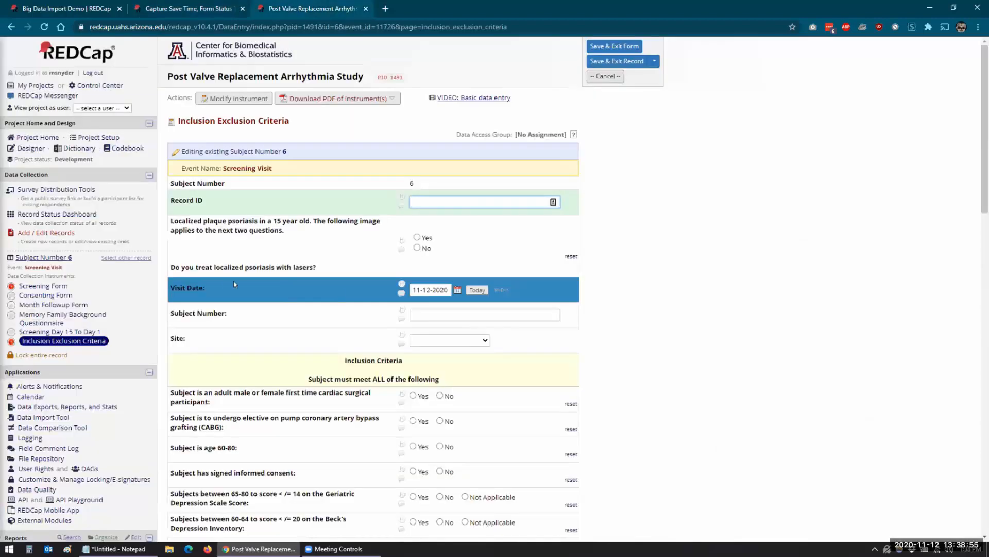
left_click(226, 101)
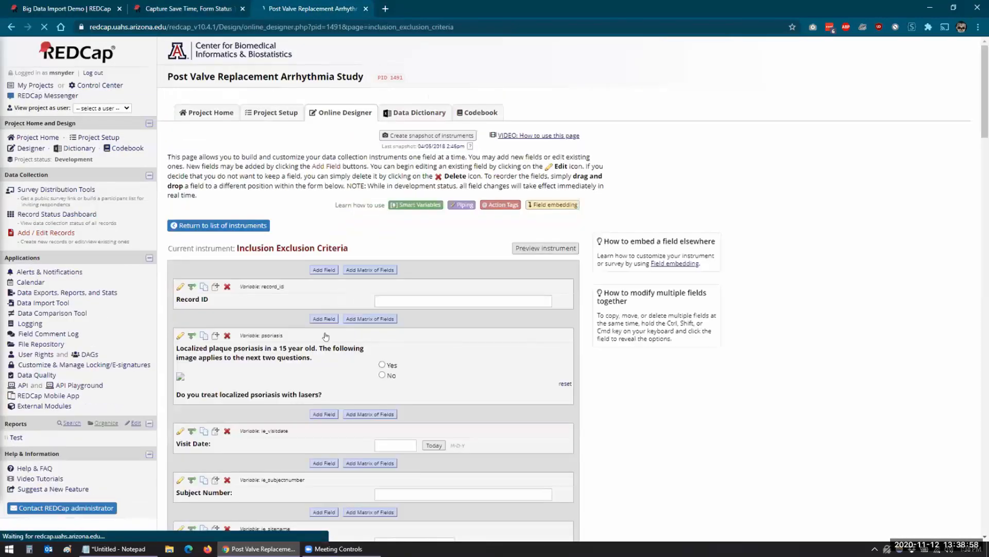
left_click(180, 430)
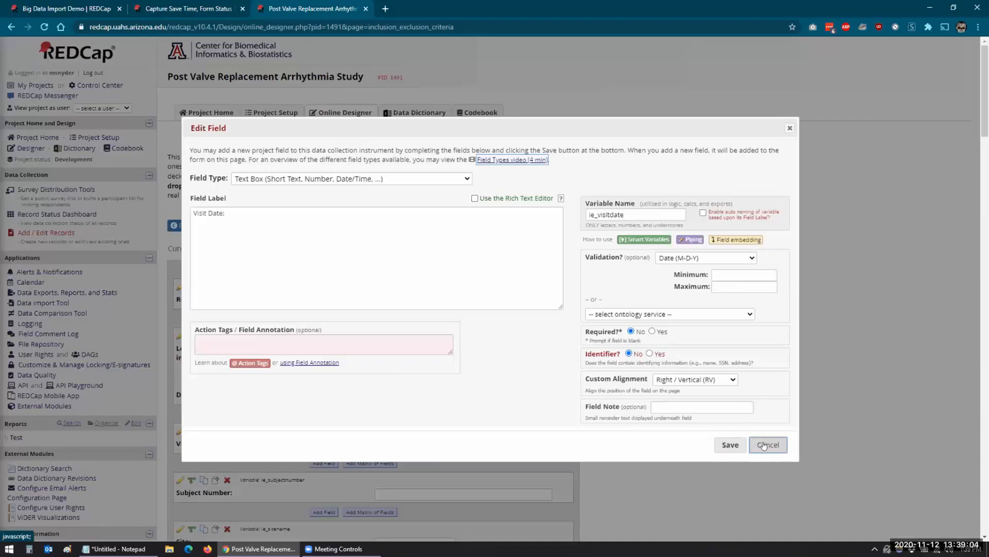
left_click(190, 14)
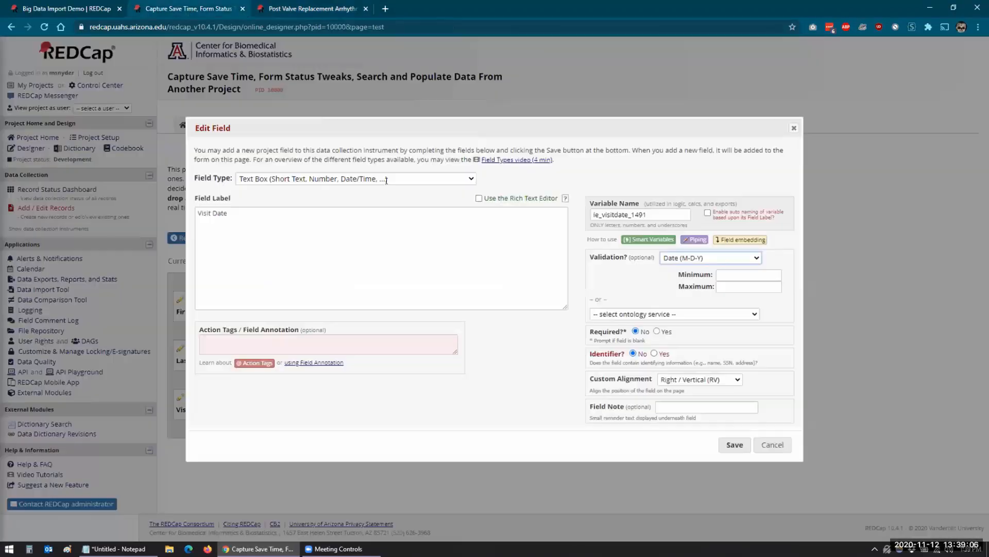
Set the Test form's Visit Date validation to ---- None ---- and save the field.
left_click(680, 258)
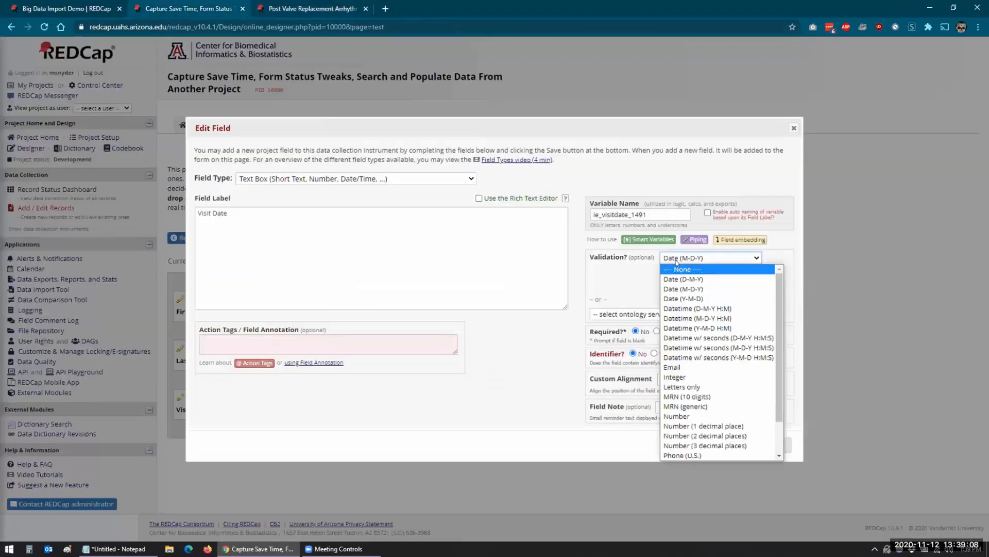
left_click(680, 269)
left_click(727, 417)
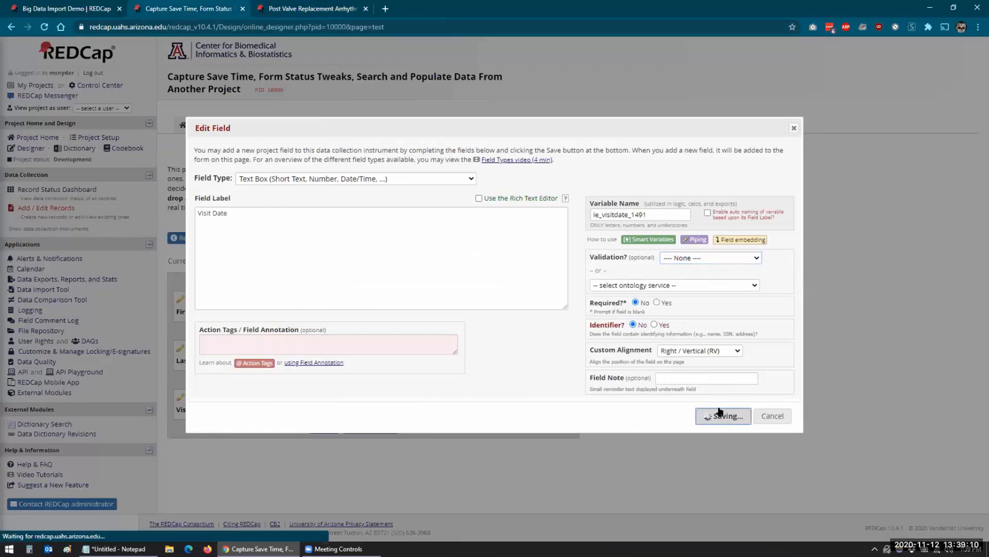
left_click(64, 189)
Copy Subject 6's names and Visit Date 2020-11-12 into record 1's Test form and Save & Stay.
left_click(274, 351)
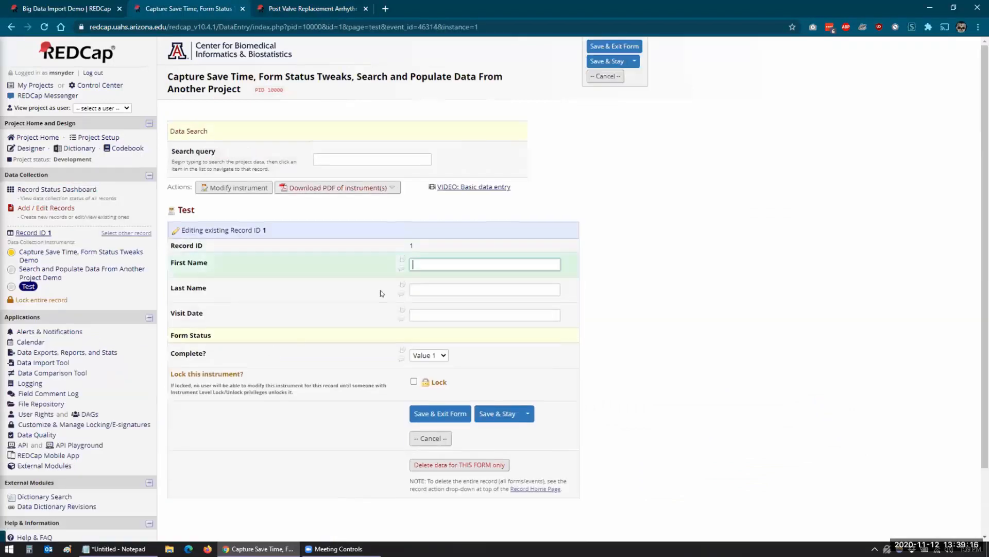
left_click(371, 163)
type("Manuel")
left_click(379, 184)
left_click(588, 374)
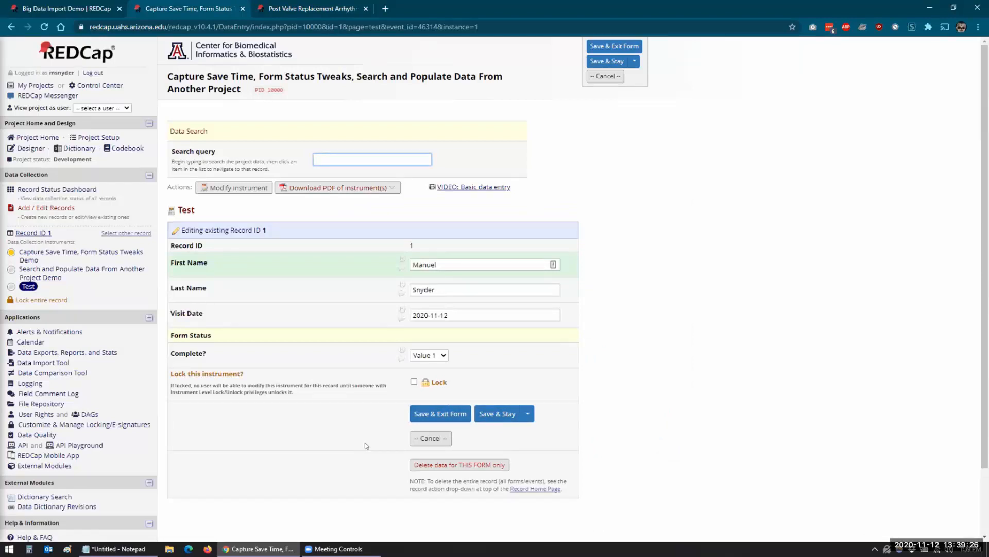
left_click(489, 418)
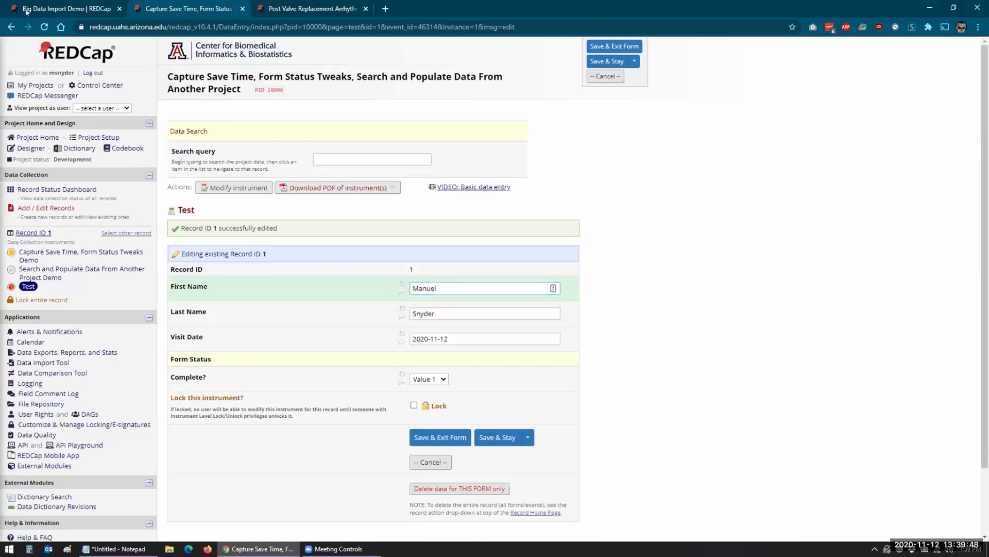
left_click(67, 9)
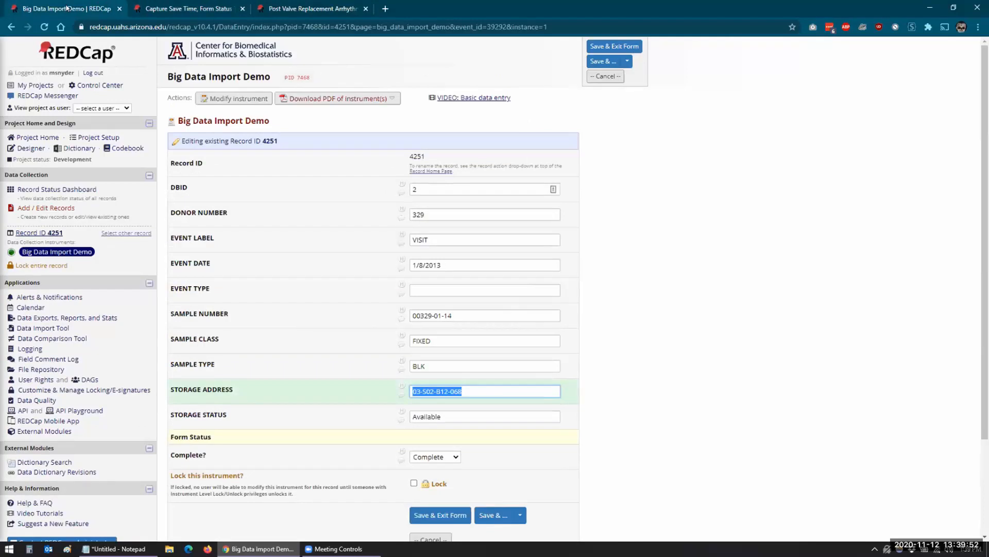
left_click(121, 149)
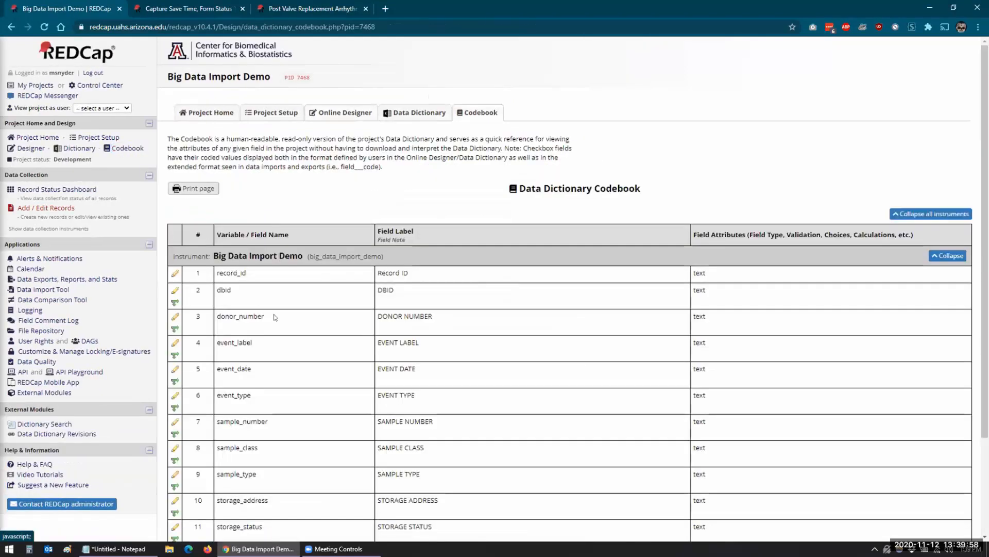
scroll(458, 366, "down", 2)
scroll(460, 359, "down", 1)
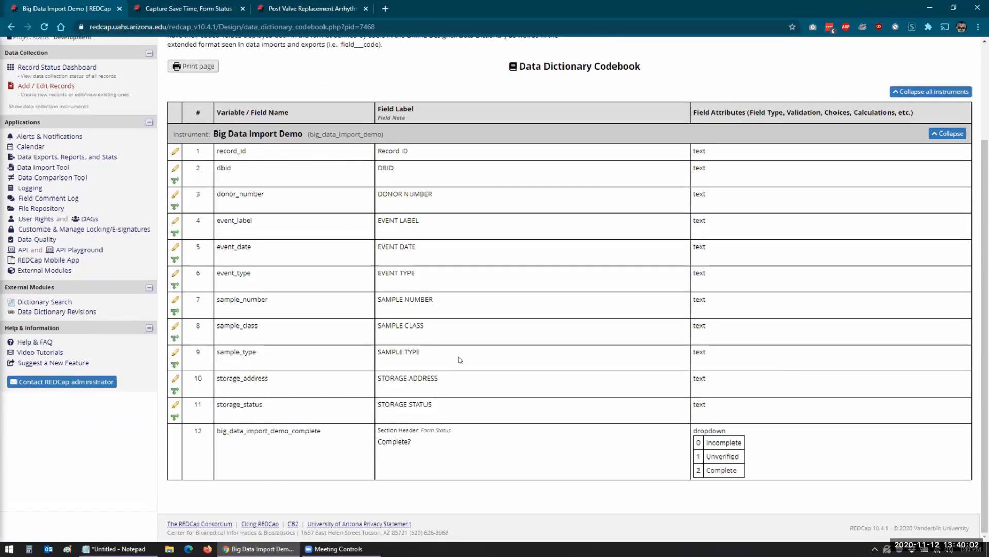
scroll(460, 360, "up", 2)
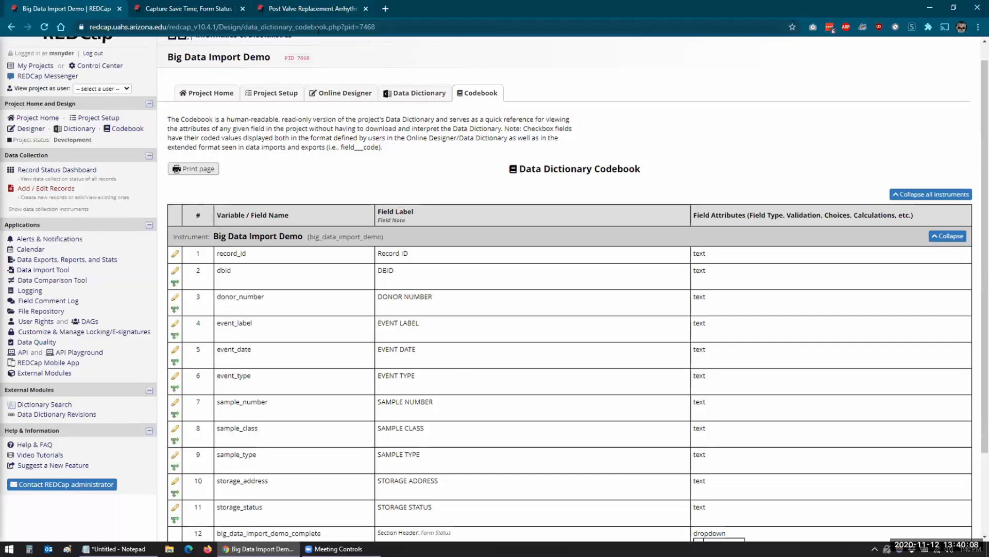
left_click(316, 9)
left_click(214, 11)
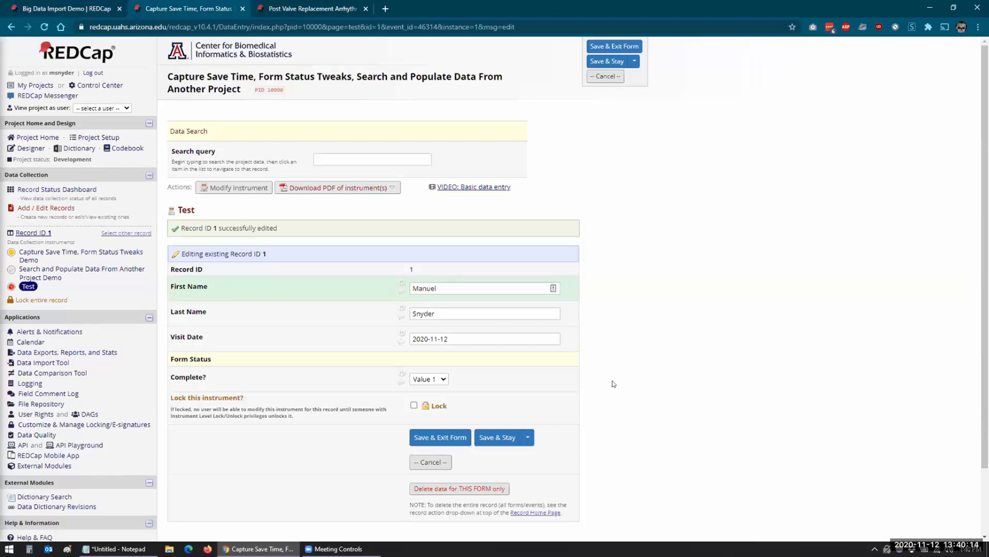
Change the Test form's Visit Date validation to Date (Y-M-D) and save the field.
left_click(222, 190)
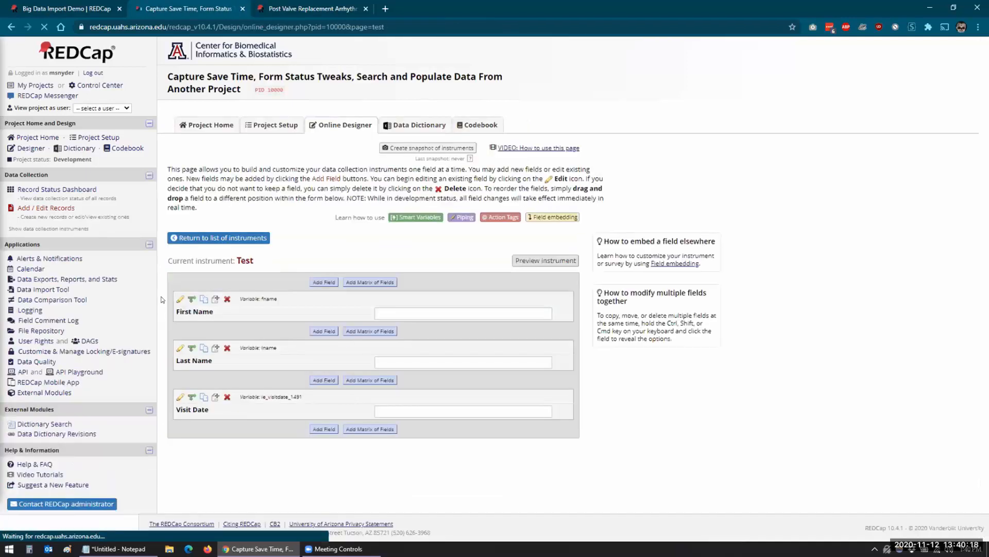
left_click(179, 396)
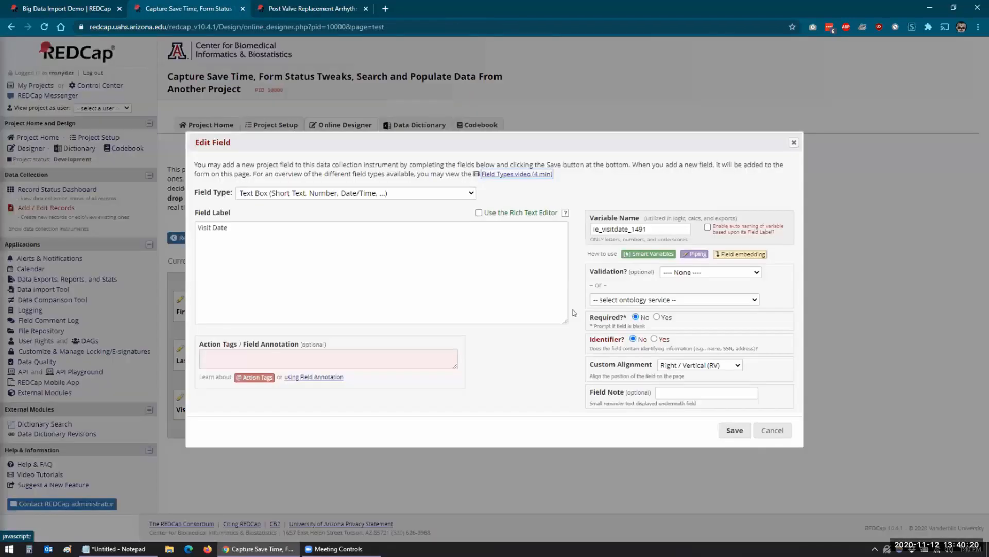
left_click(695, 276)
left_click(696, 308)
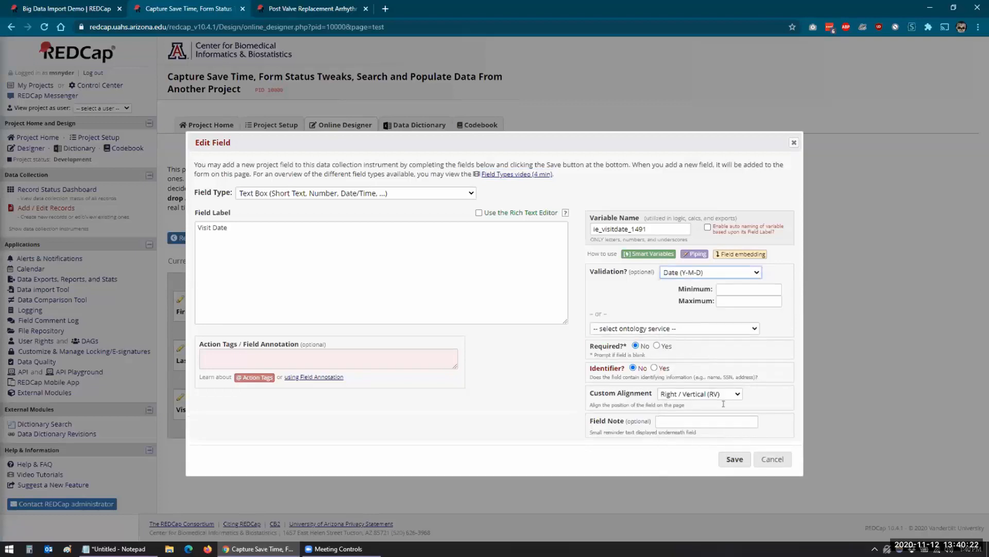
left_click(736, 460)
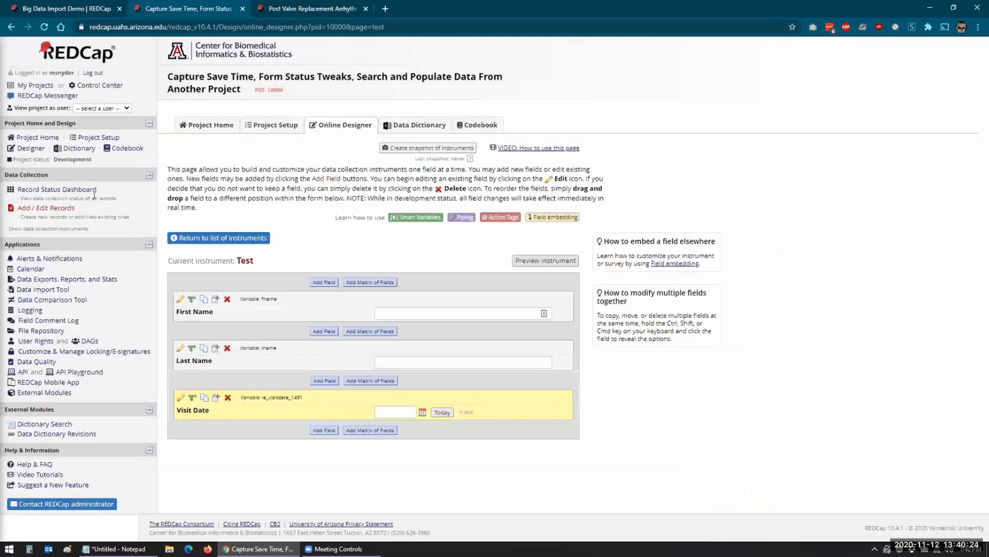
left_click(42, 191)
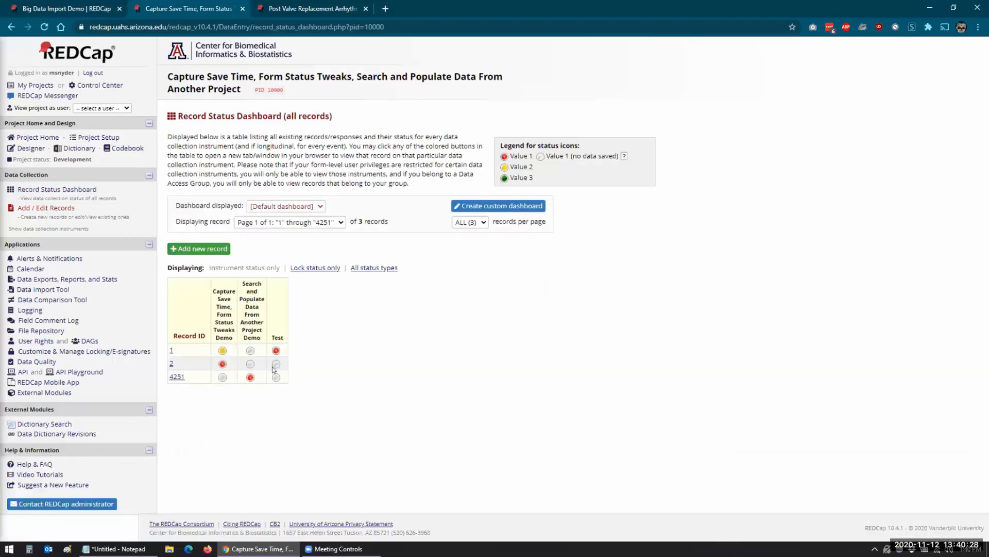
On record 2's Test form, search by name and copy the second match's names and Visit Date 2020-11-12.
left_click(277, 364)
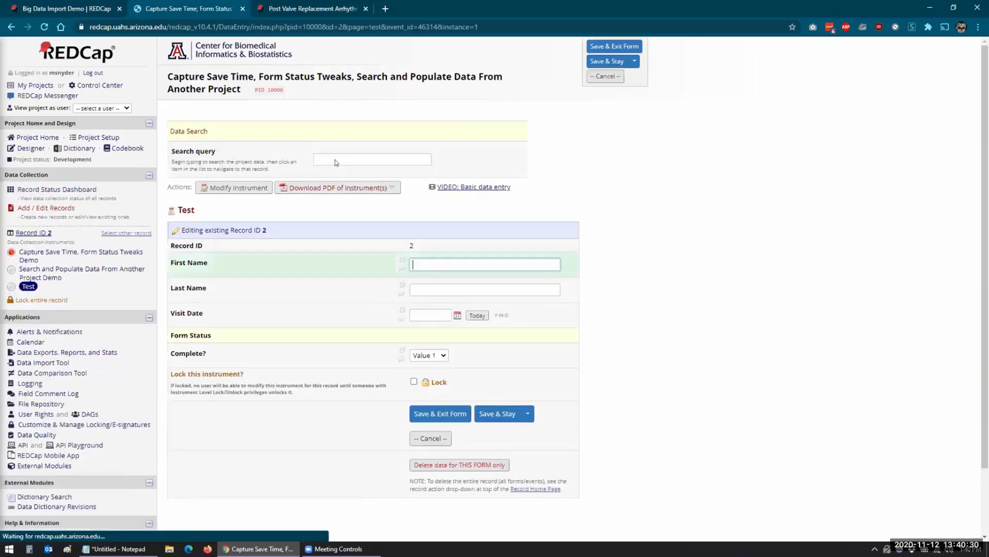
type("manuel")
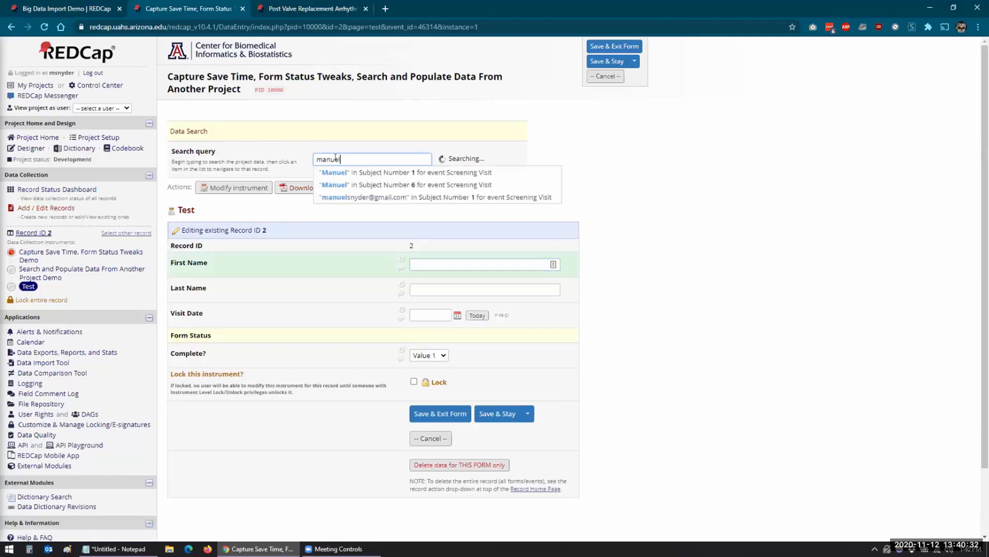
left_click(350, 182)
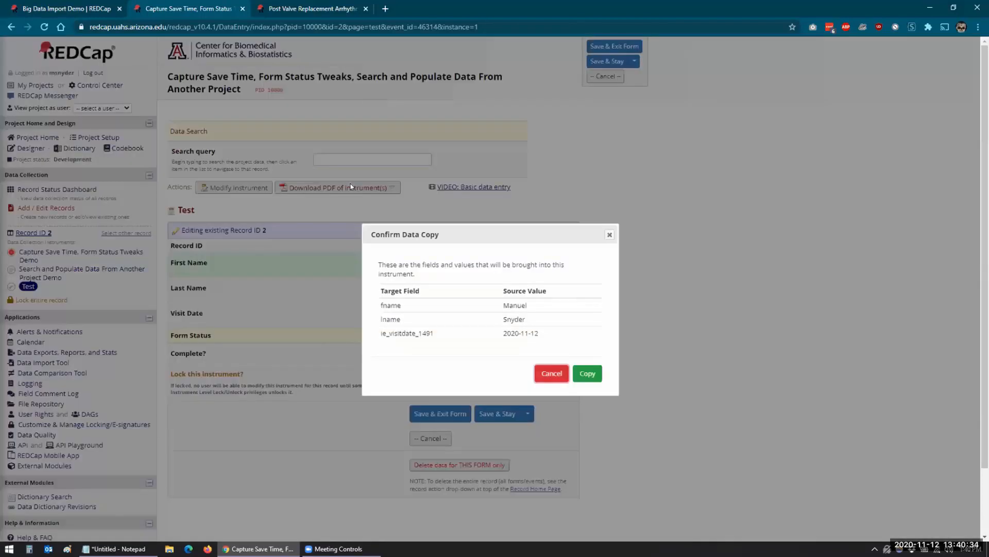
left_click(588, 373)
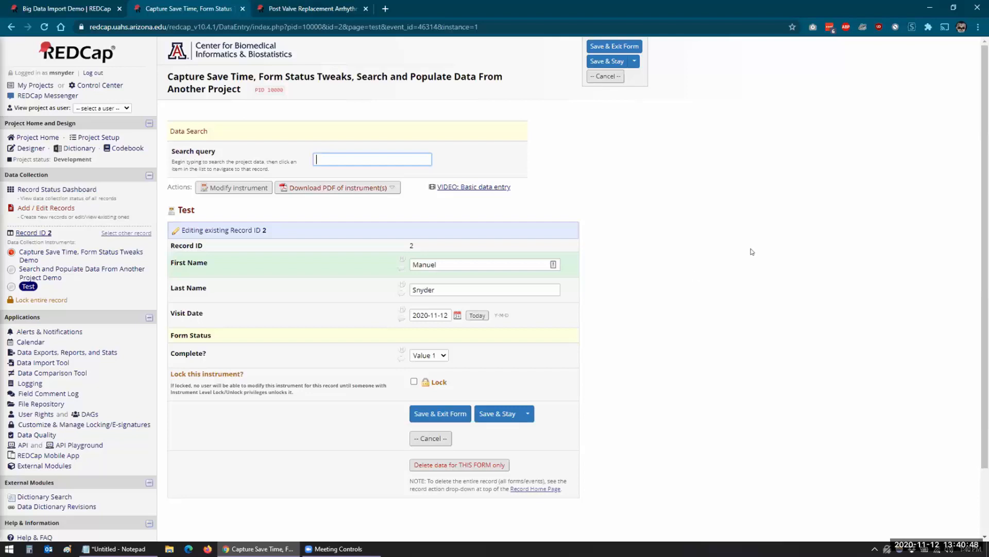
left_click(894, 192)
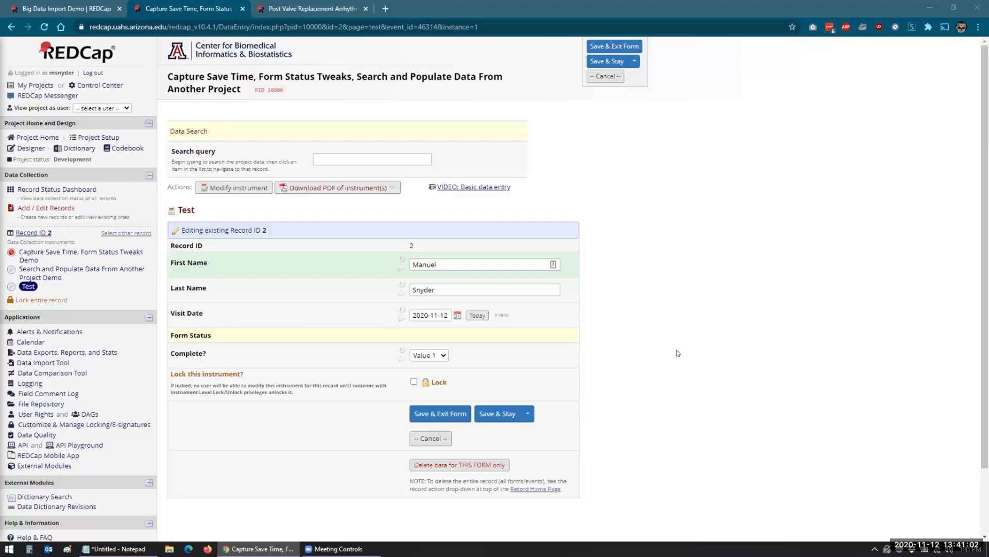
Open External Modules, view the Search and Populate configuration, cancel it and scroll back up.
left_click(61, 466)
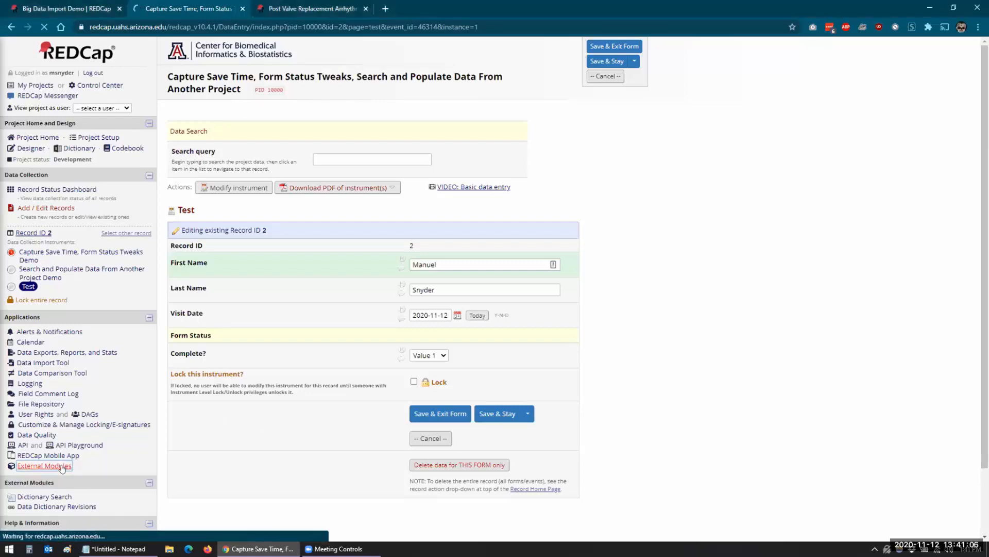
scroll(633, 408, "down", 3)
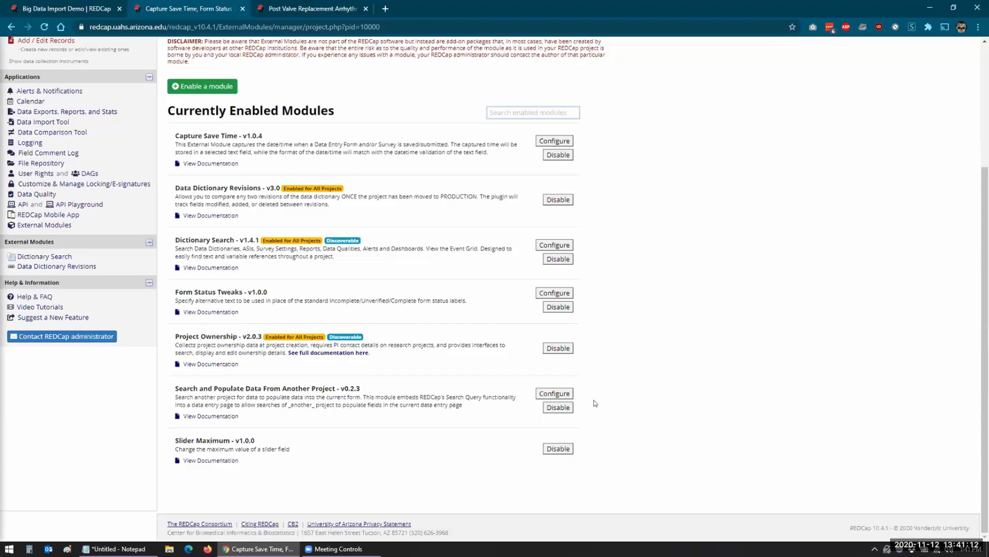
left_click(569, 396)
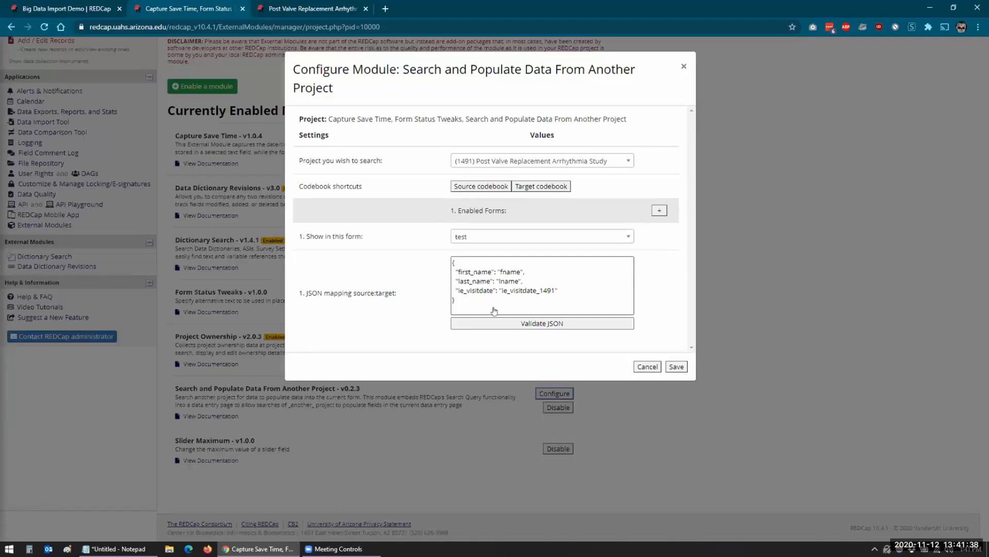
left_click(654, 365)
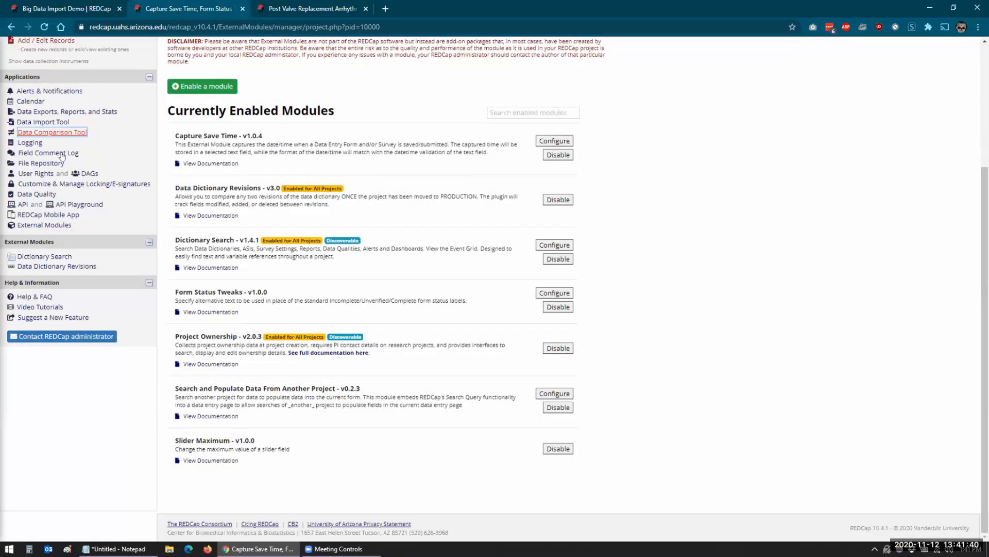
scroll(31, 134, "up", 3)
Check the Test instrument in the Designer, then reopen record 1's Test form with Visit Date 2020-11-12.
left_click(30, 136)
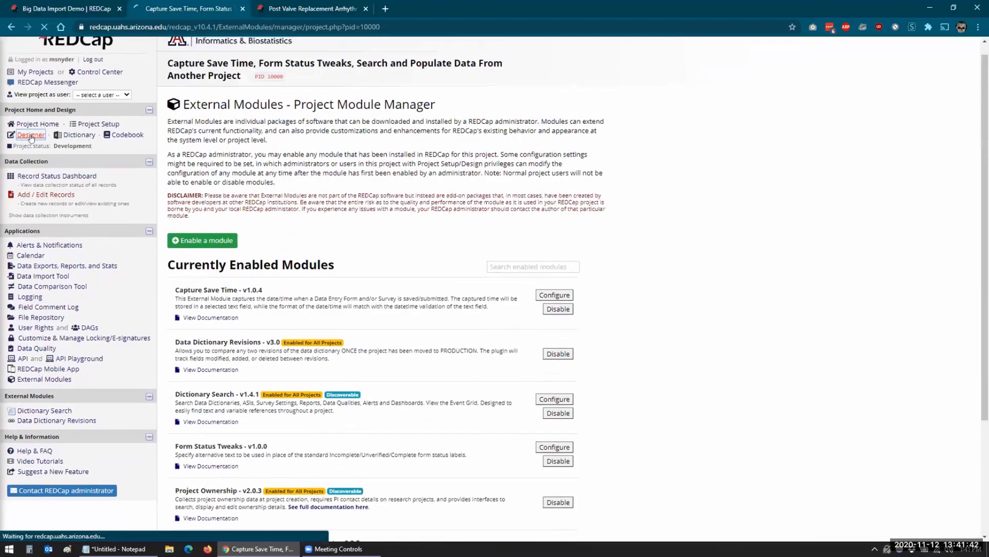
left_click(193, 324)
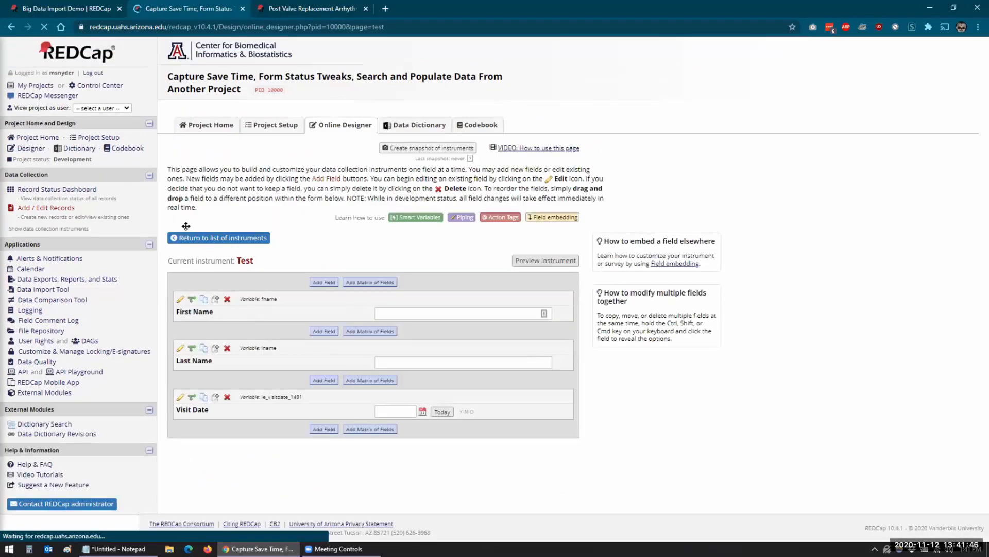
left_click(46, 191)
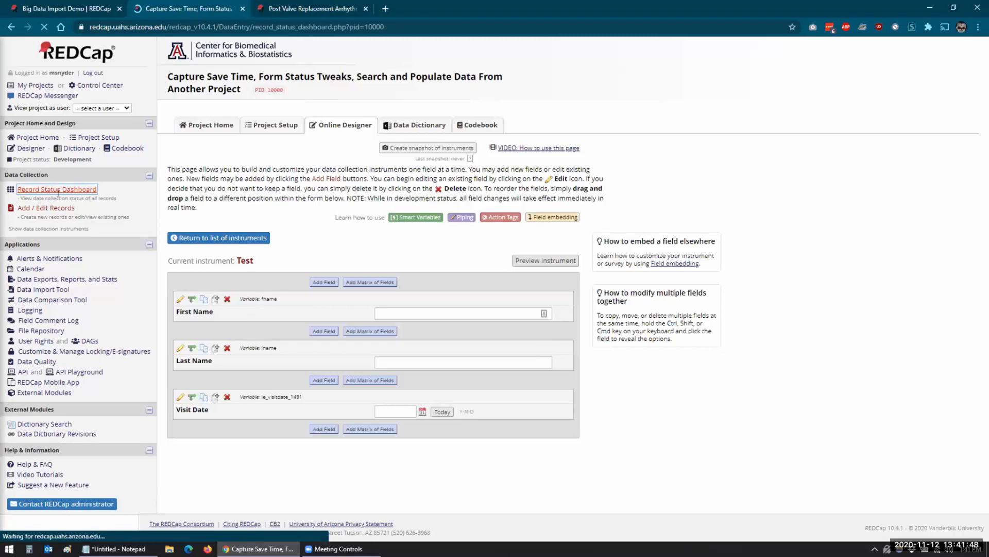
left_click(276, 350)
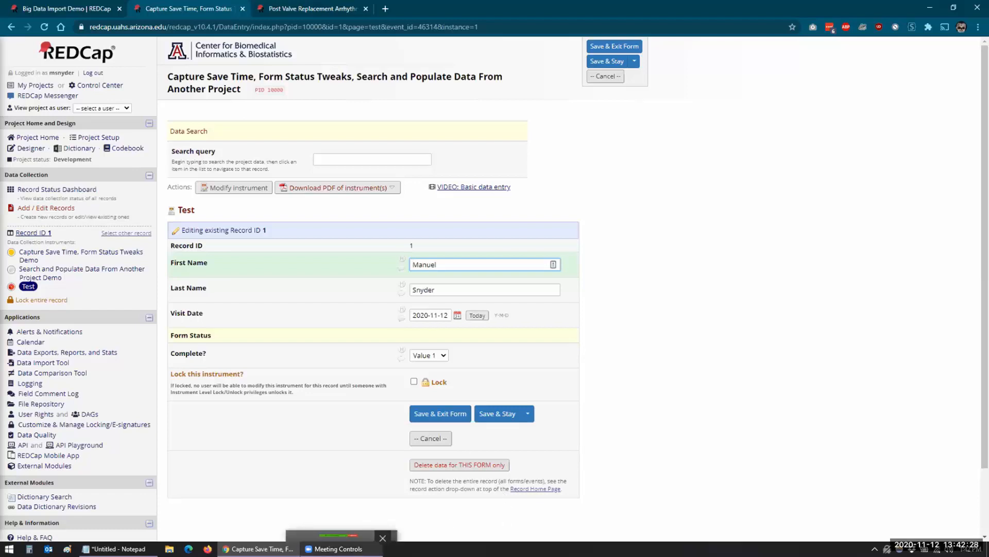
Open the Search and Populate Data From Another Project configuration showing source project, target form and field mapping.
left_click(44, 466)
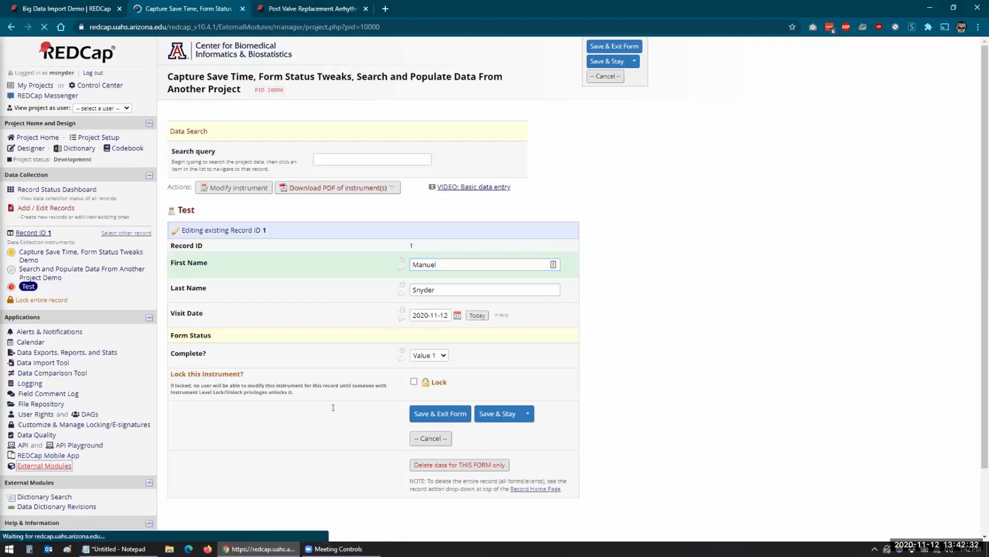
scroll(333, 407, "down", 4)
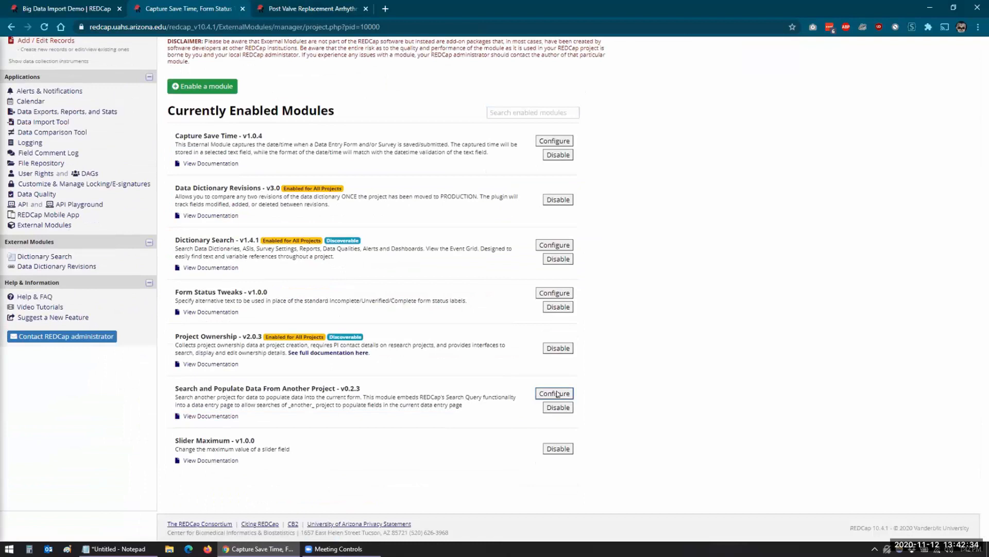
left_click(556, 394)
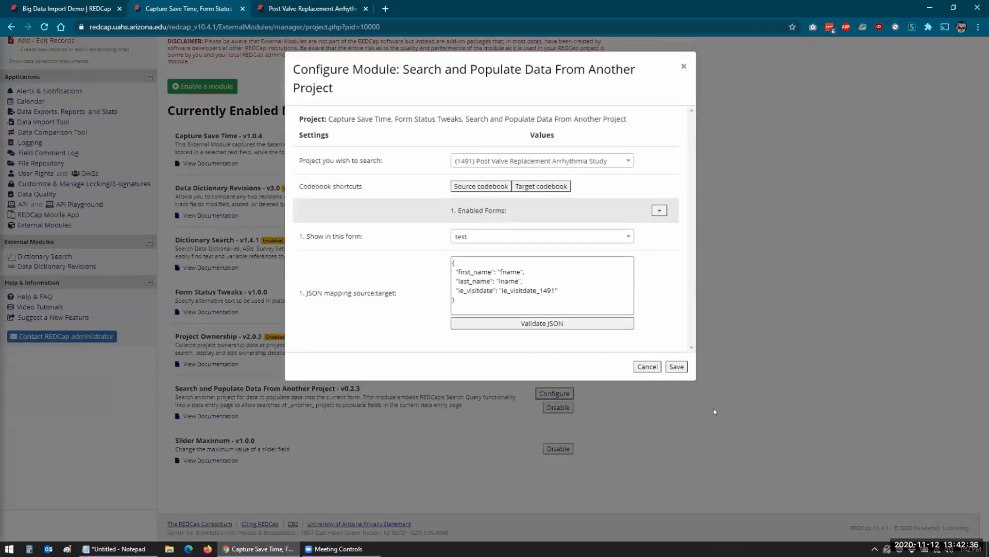